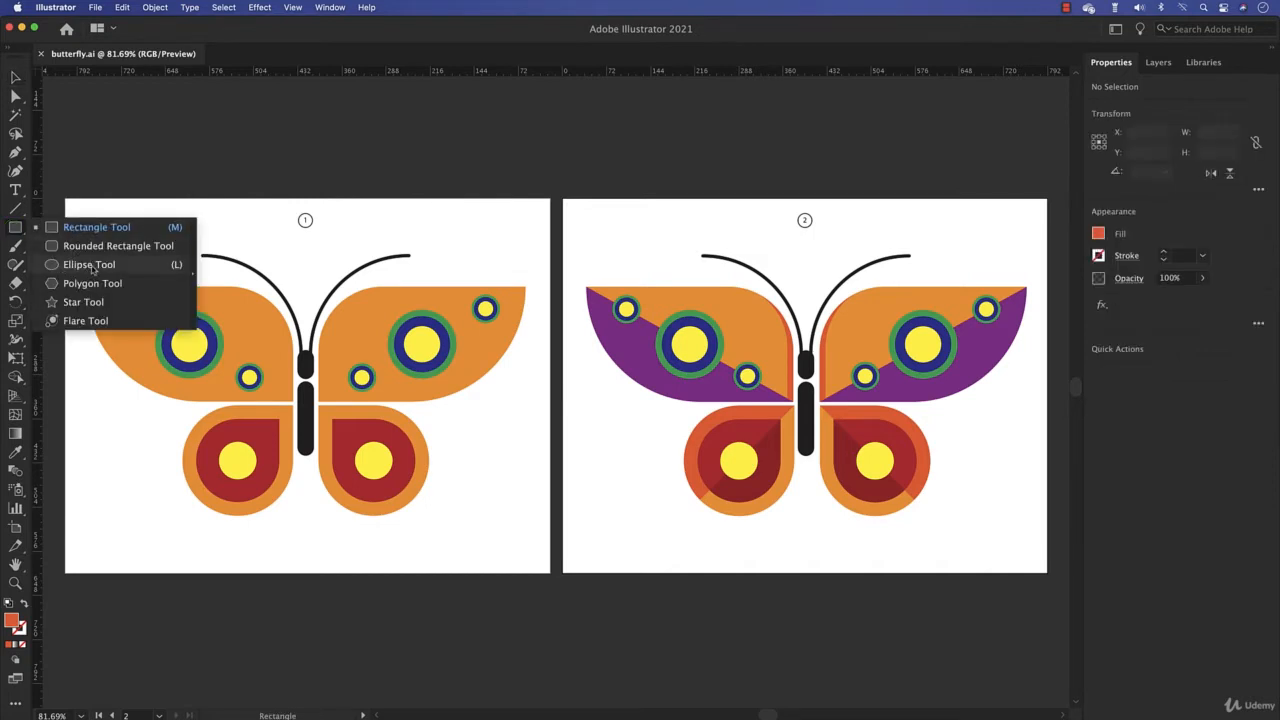
left_click(15, 228)
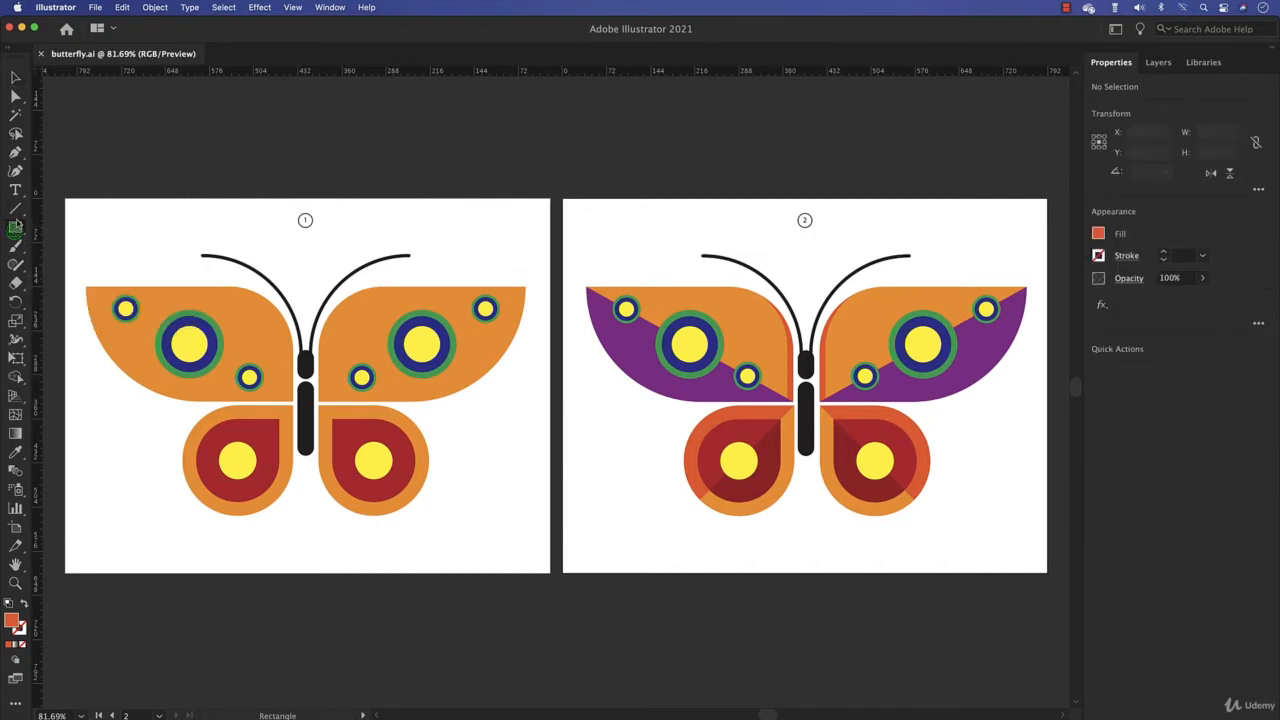
left_click(15, 208)
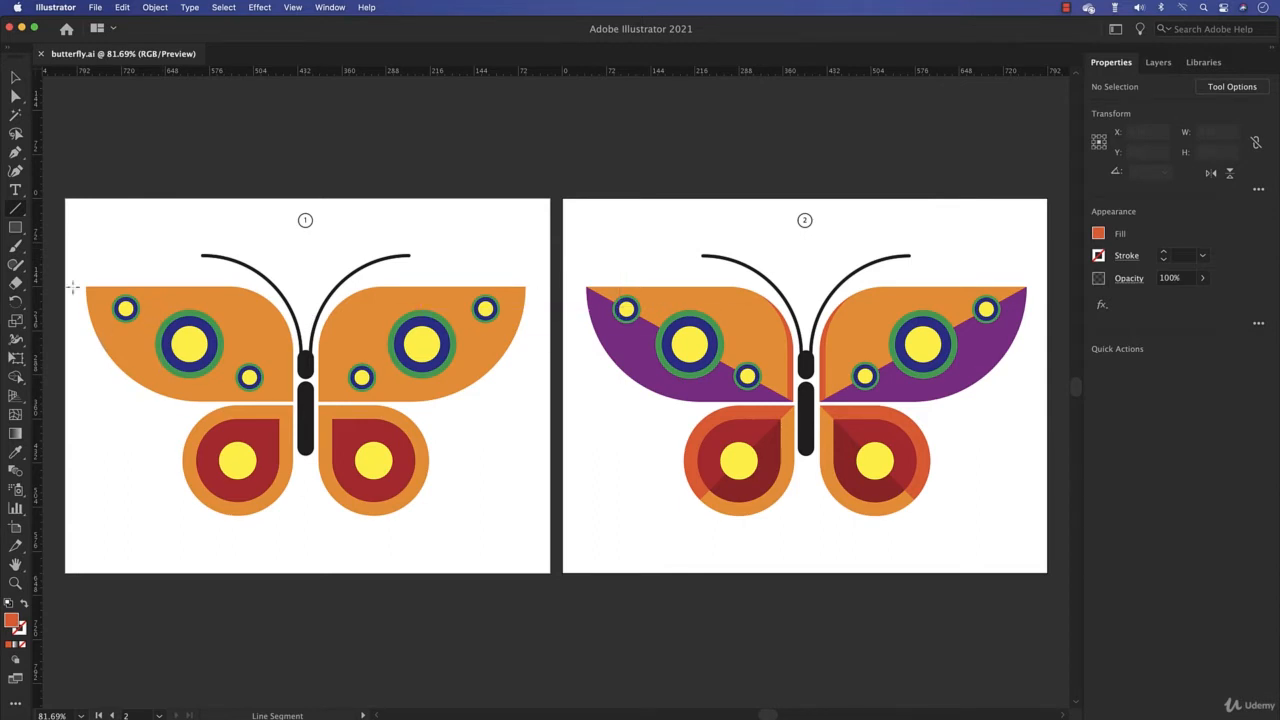
Step: Create a new landscape Letter document of 792 × 612 pt with one artboard in CMYK Color
key("super")
left_click(96, 8)
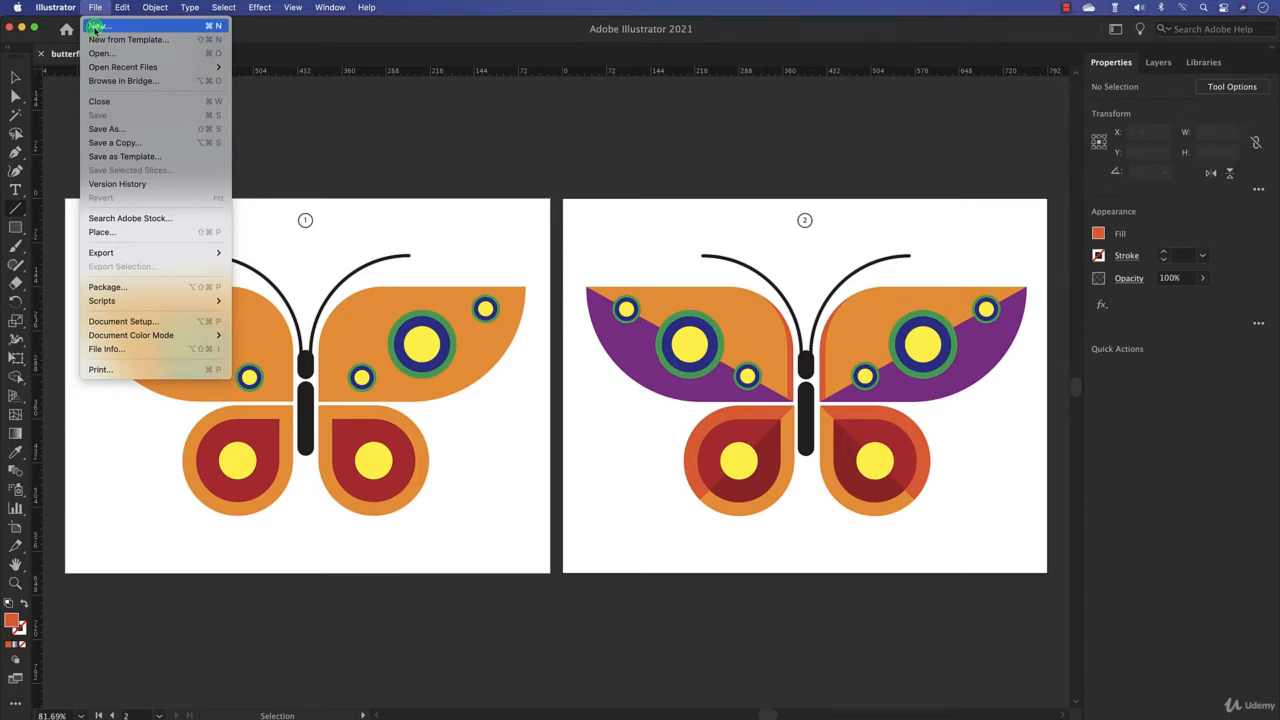
left_click(98, 25)
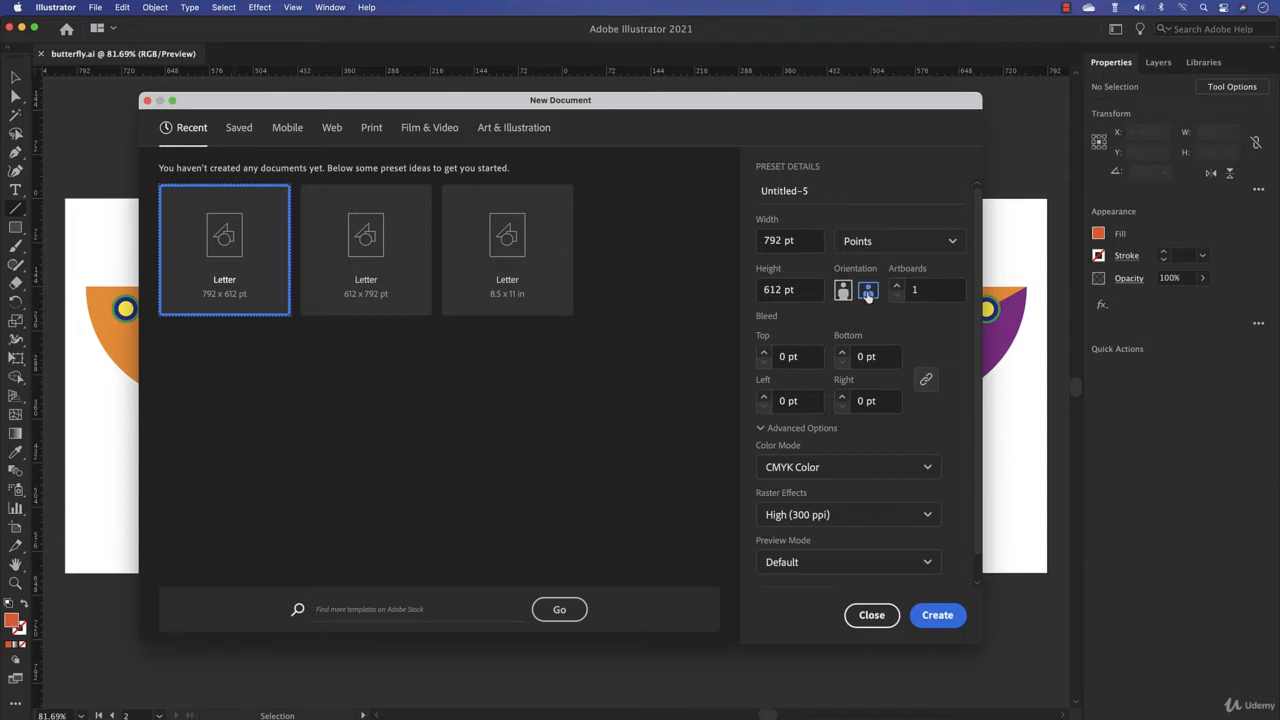
left_click(932, 613)
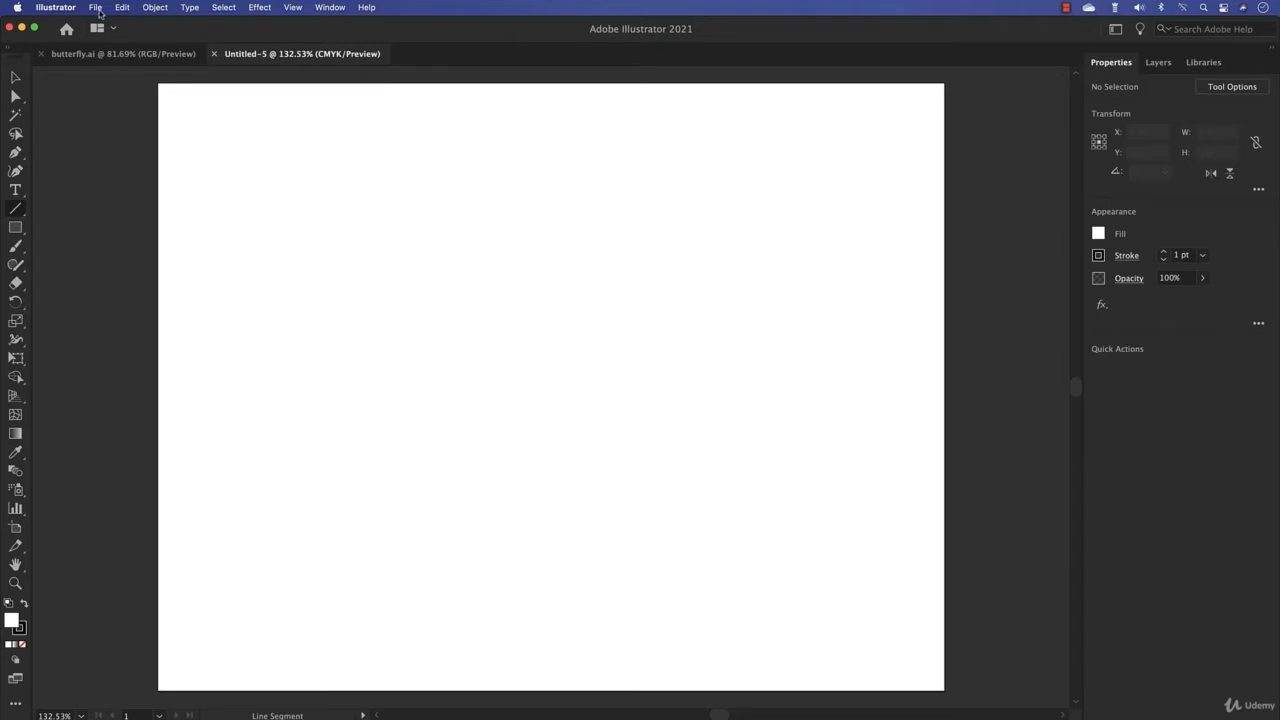
Step: Place Butterfly-1.png in the new document as a template and leave it deselected
left_click(96, 8)
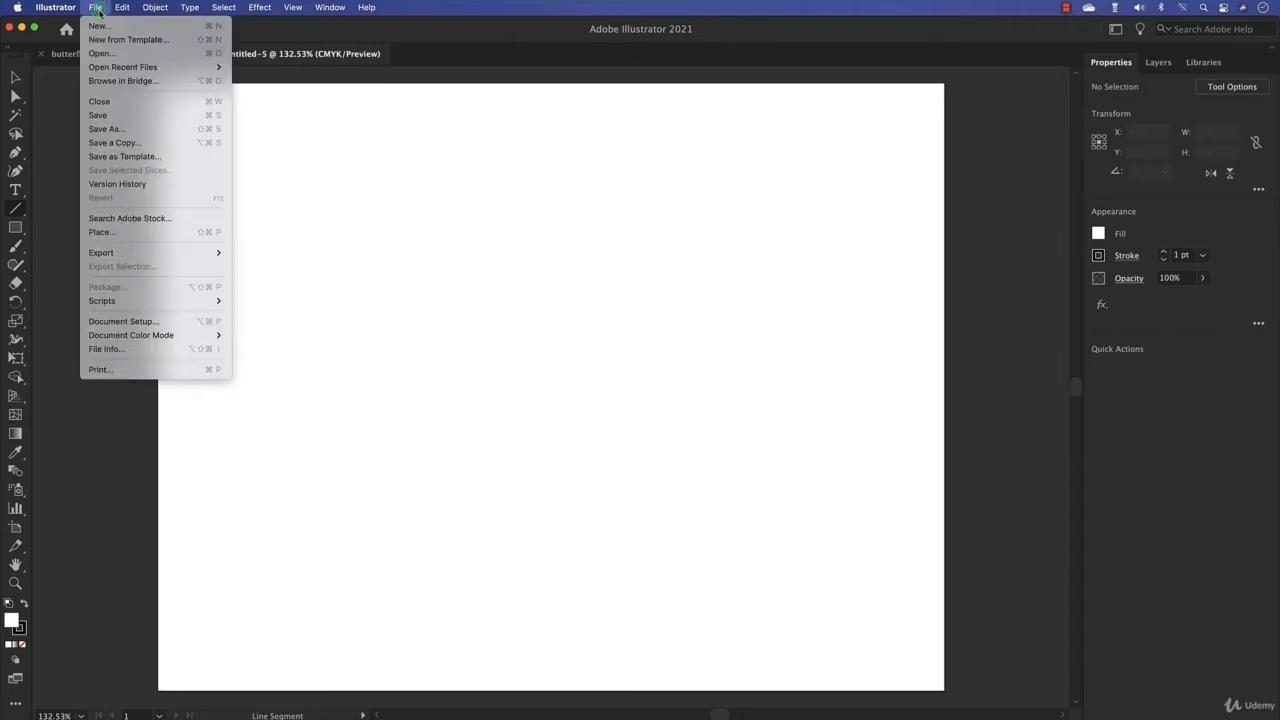
left_click(116, 234)
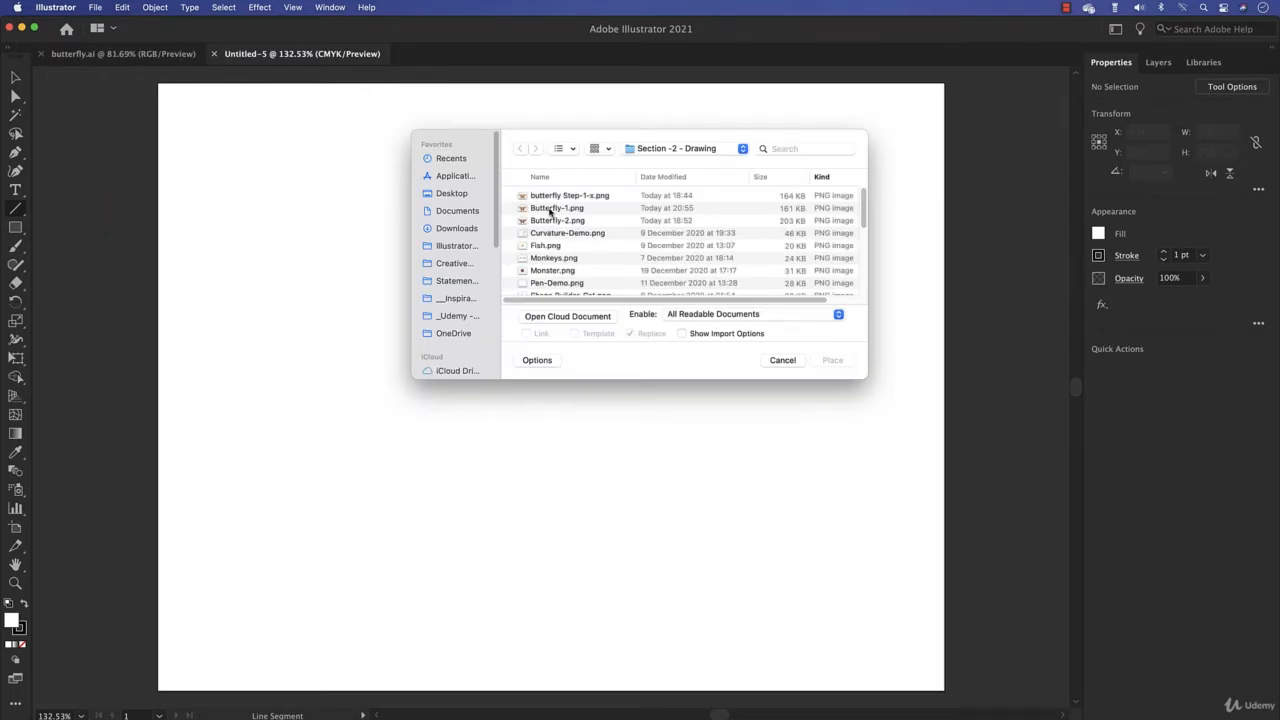
left_click(555, 208)
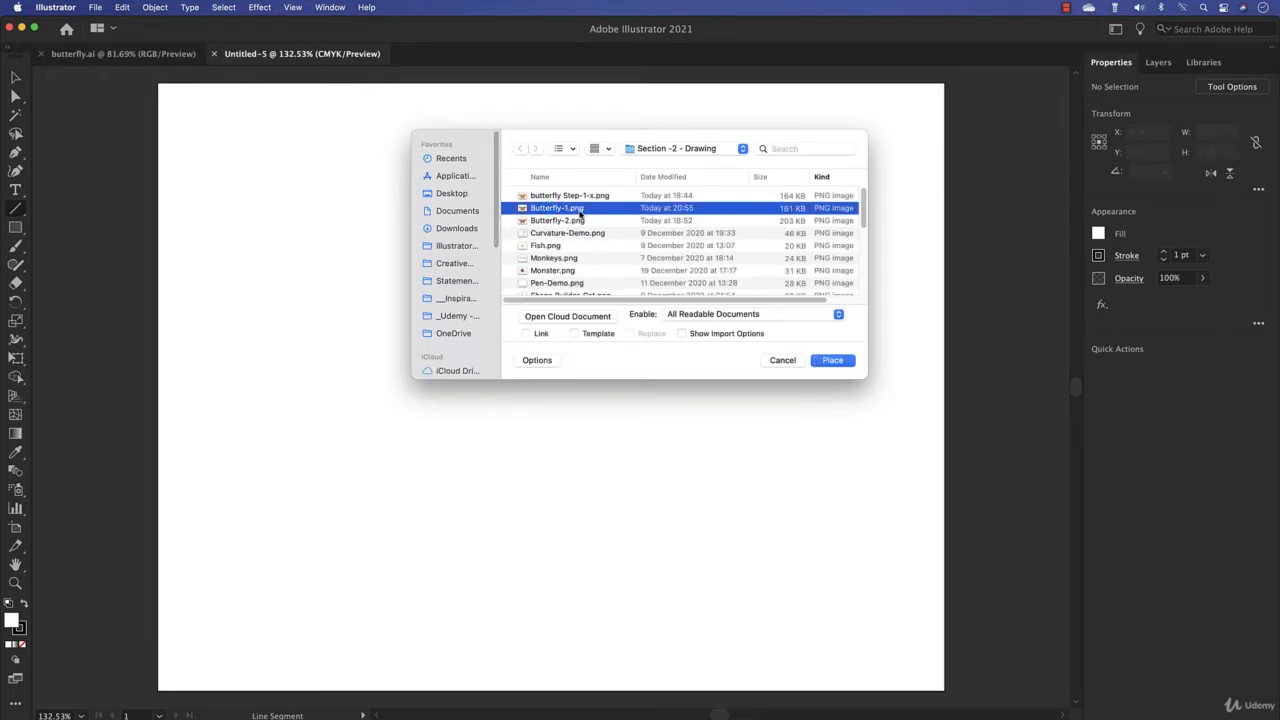
left_click(574, 334)
left_click(833, 362)
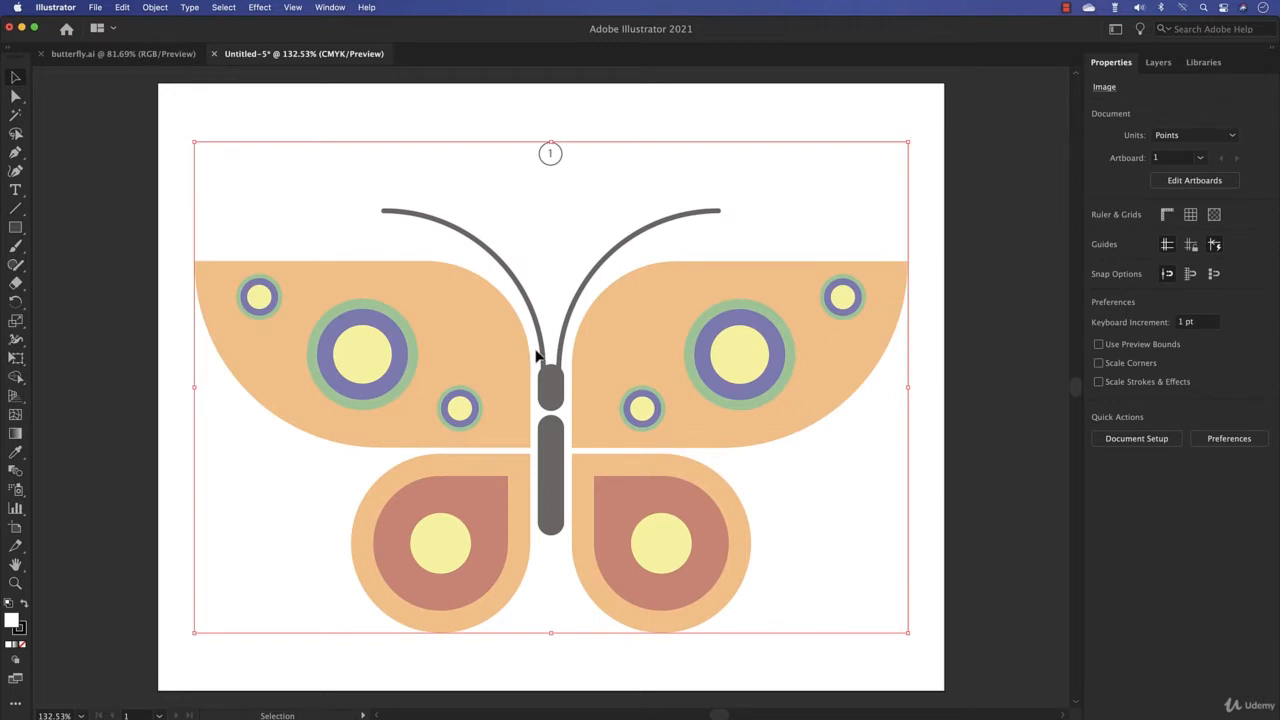
left_click(918, 280)
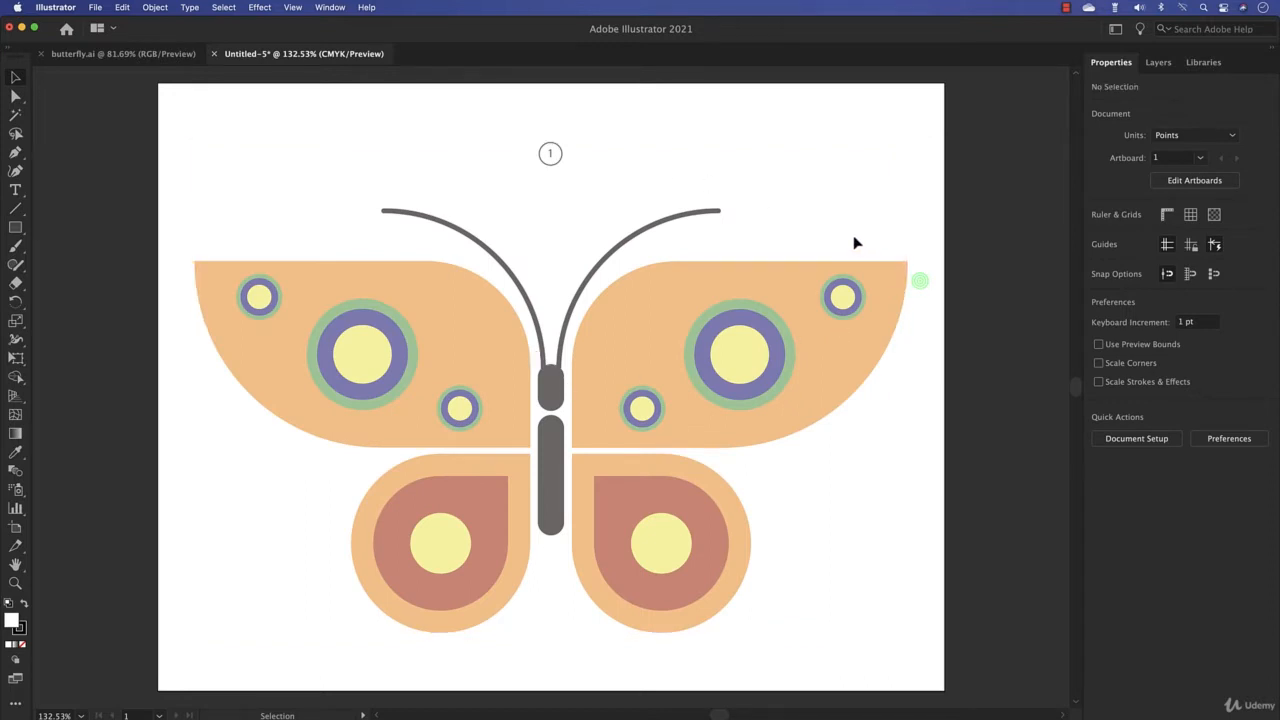
Step: Try to select the placed butterfly template image on the artboard
left_click(853, 241)
left_click(580, 280)
left_click(463, 300)
Step: Unlock and relock the butterfly template layer, and hide it and show it again
left_click(1158, 62)
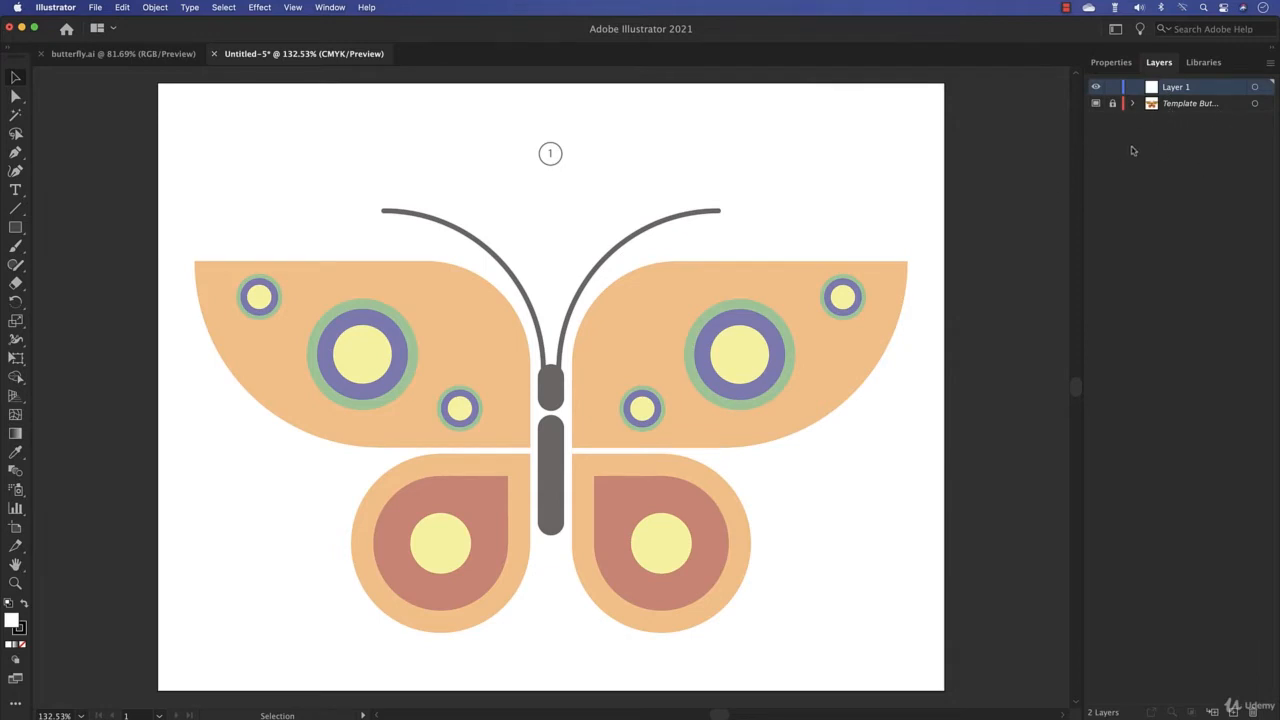
left_click(1197, 105)
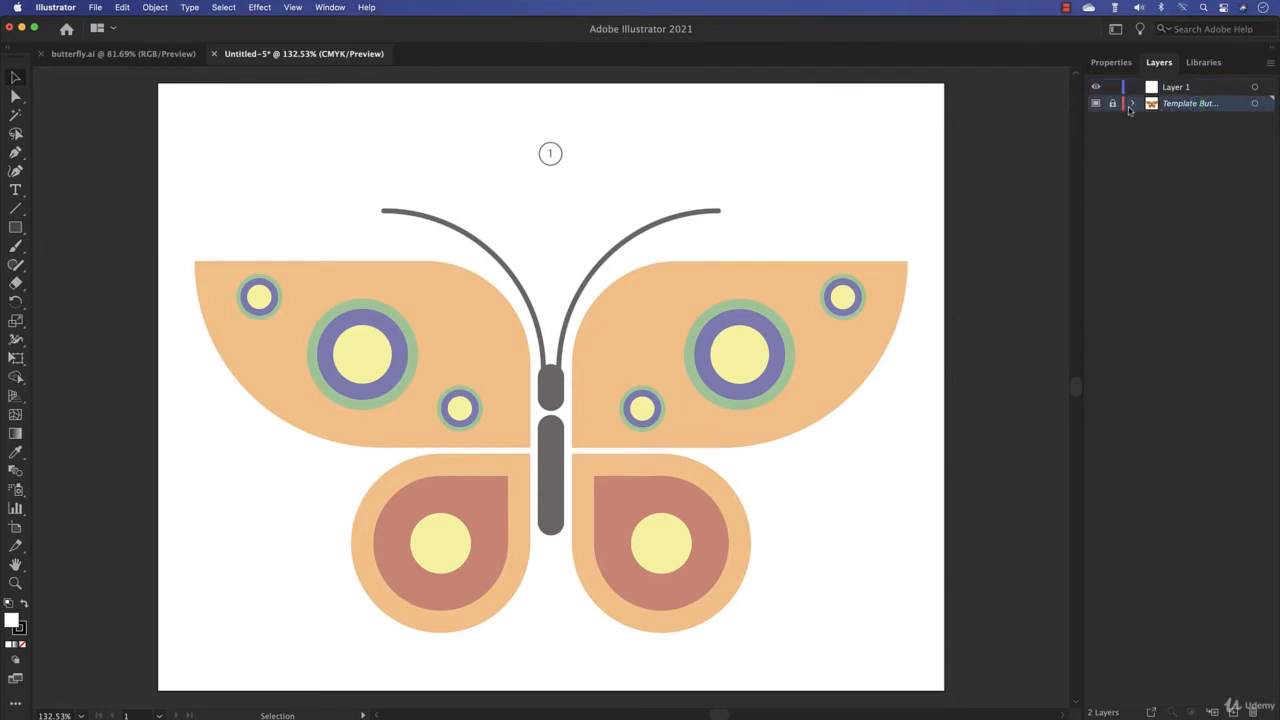
left_click(1112, 104)
left_click(1112, 104)
left_click(1096, 104)
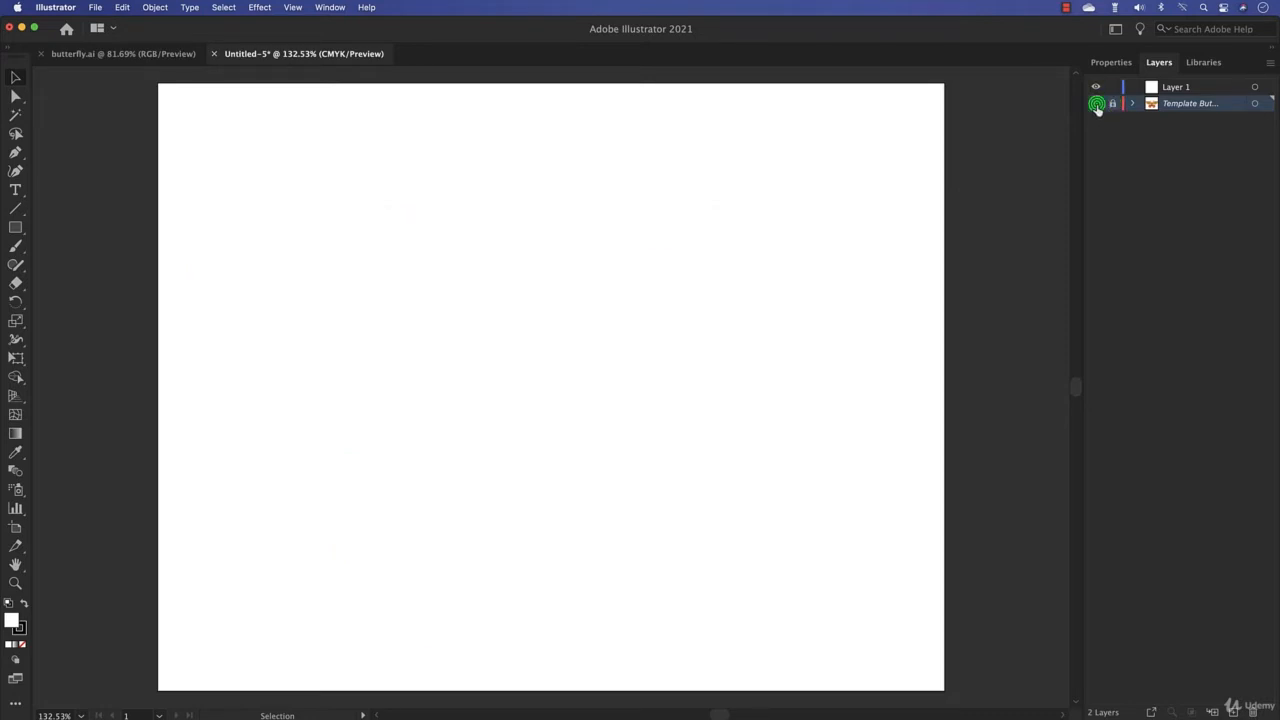
left_click(1096, 104)
Step: Try to draw with the Line Segment tool while the locked template layer is active
left_click(1187, 88)
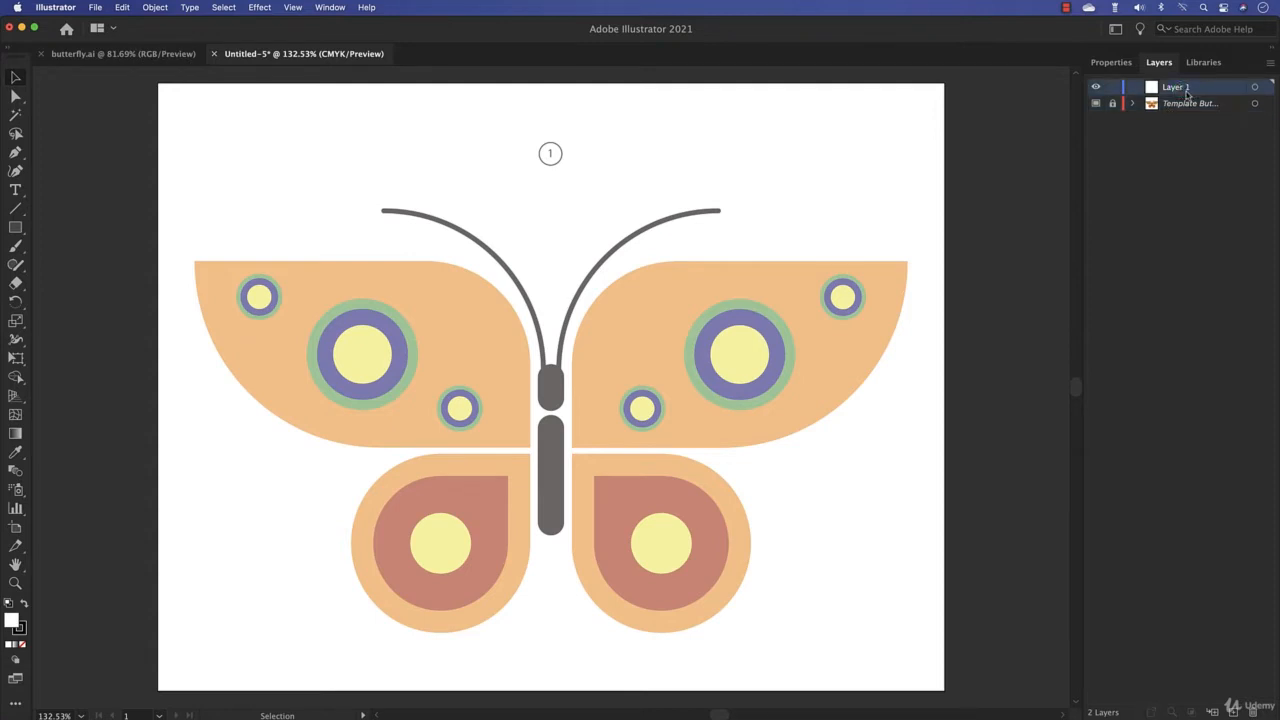
left_click(1190, 108)
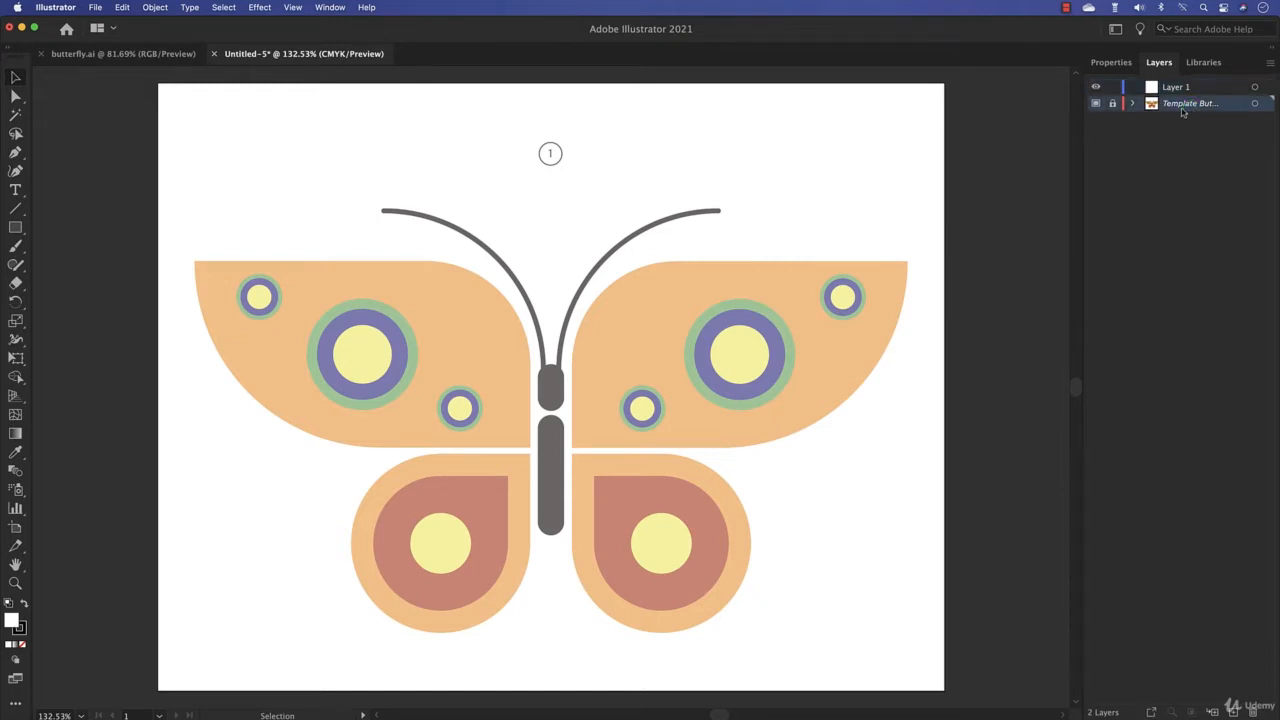
left_click(16, 208)
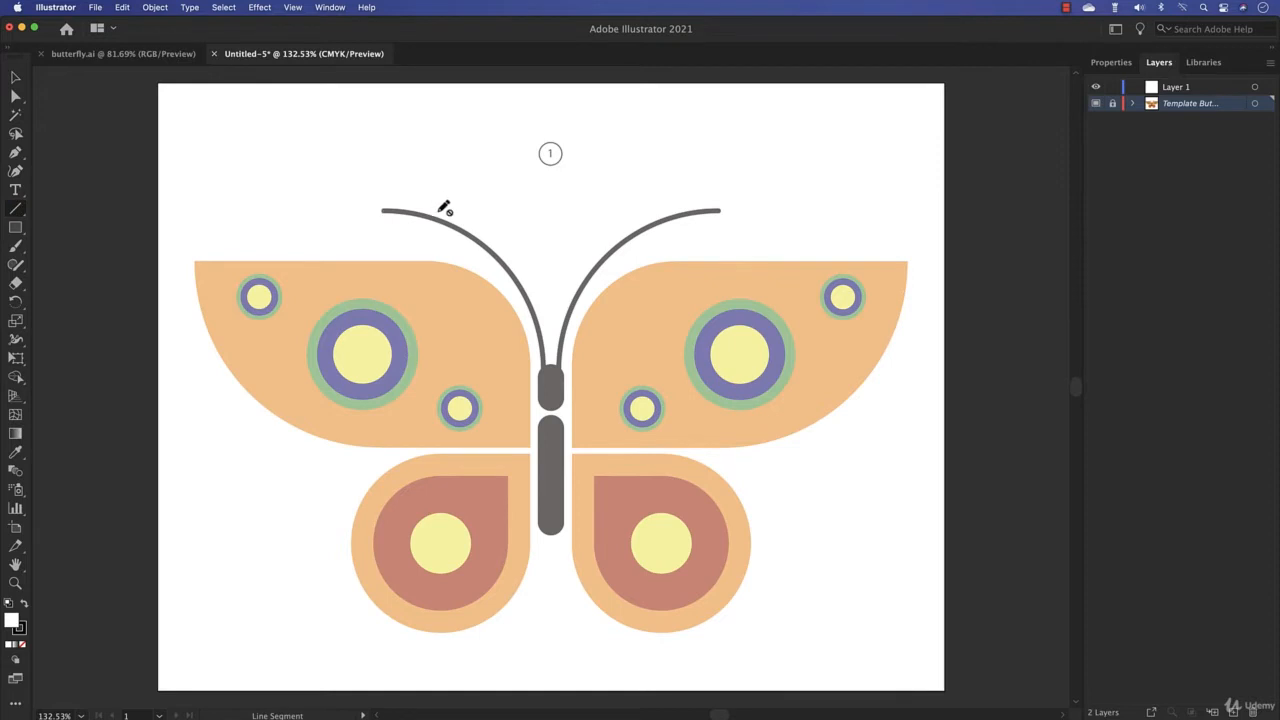
left_click(558, 244)
Step: Make Layer 1 the active layer and choose the Rectangle tool with the object properties displayed
left_click(1226, 89)
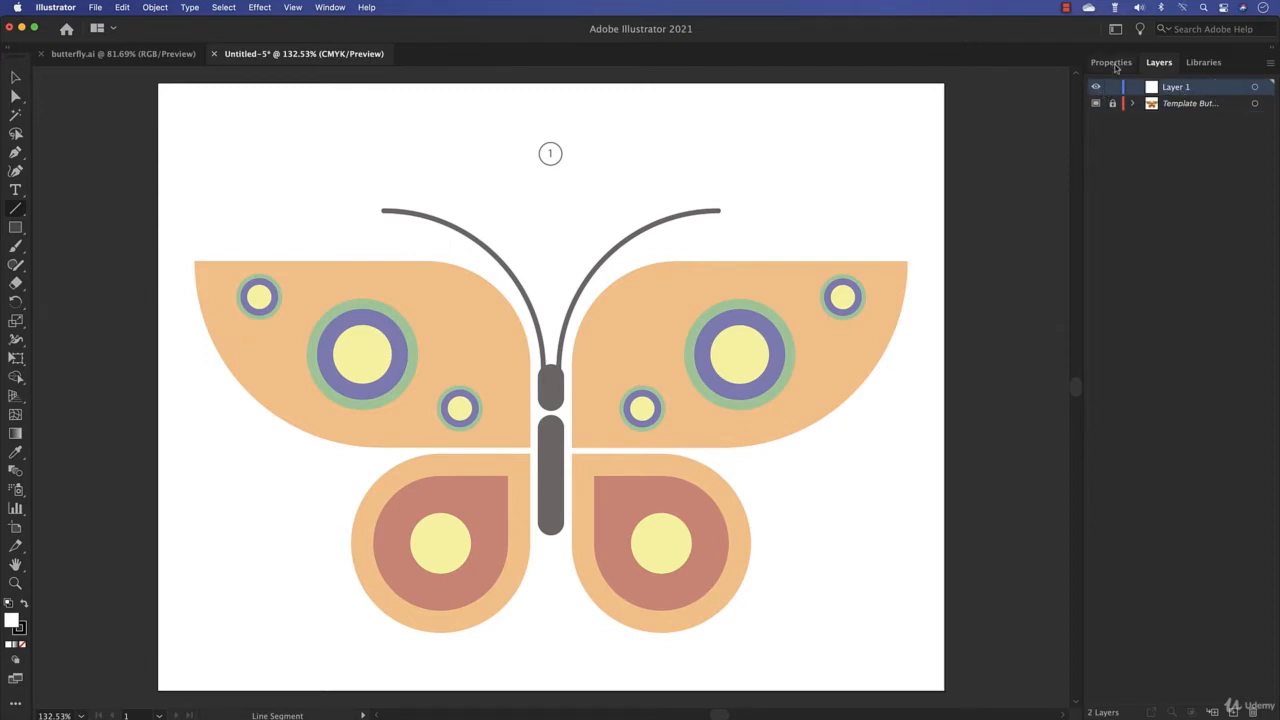
left_click(1112, 63)
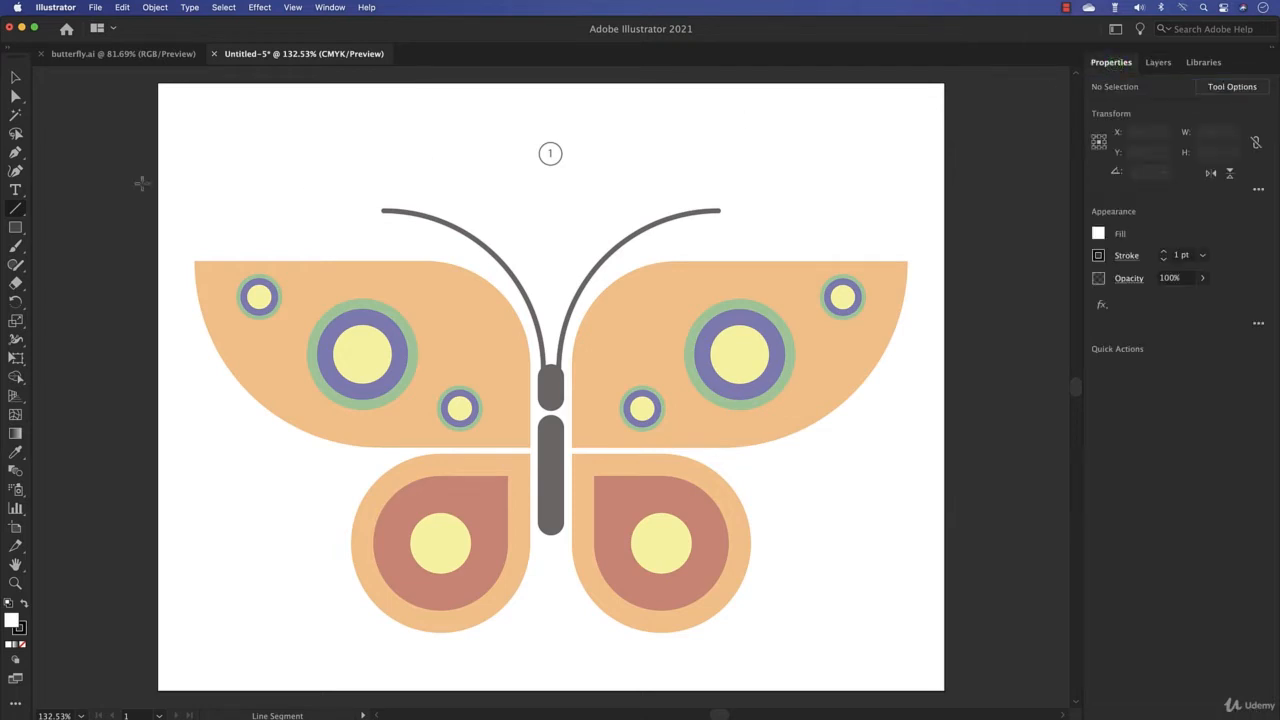
left_click(15, 228)
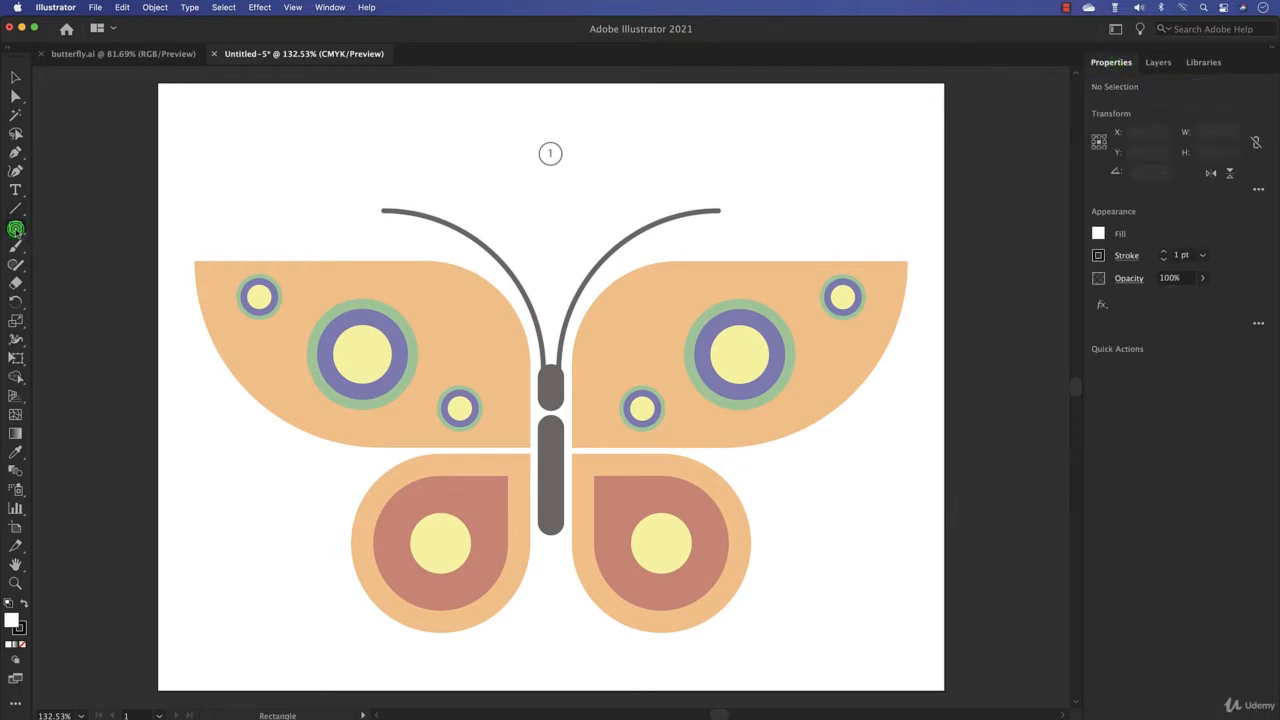
left_click(68, 228)
Step: Draw a trial rectangle about 228 × 213 pt in the empty canvas beside the artboard and delete it
left_click_drag(126, 294, 432, 281)
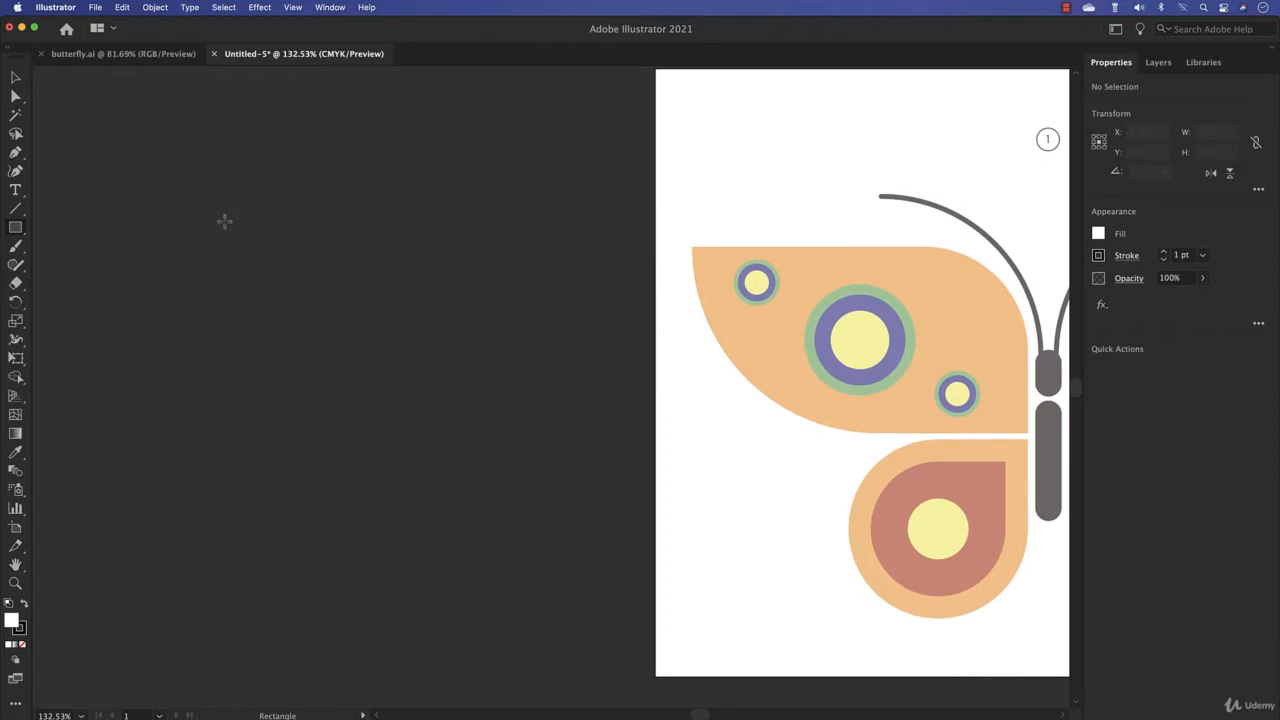
left_click_drag(225, 221, 450, 432)
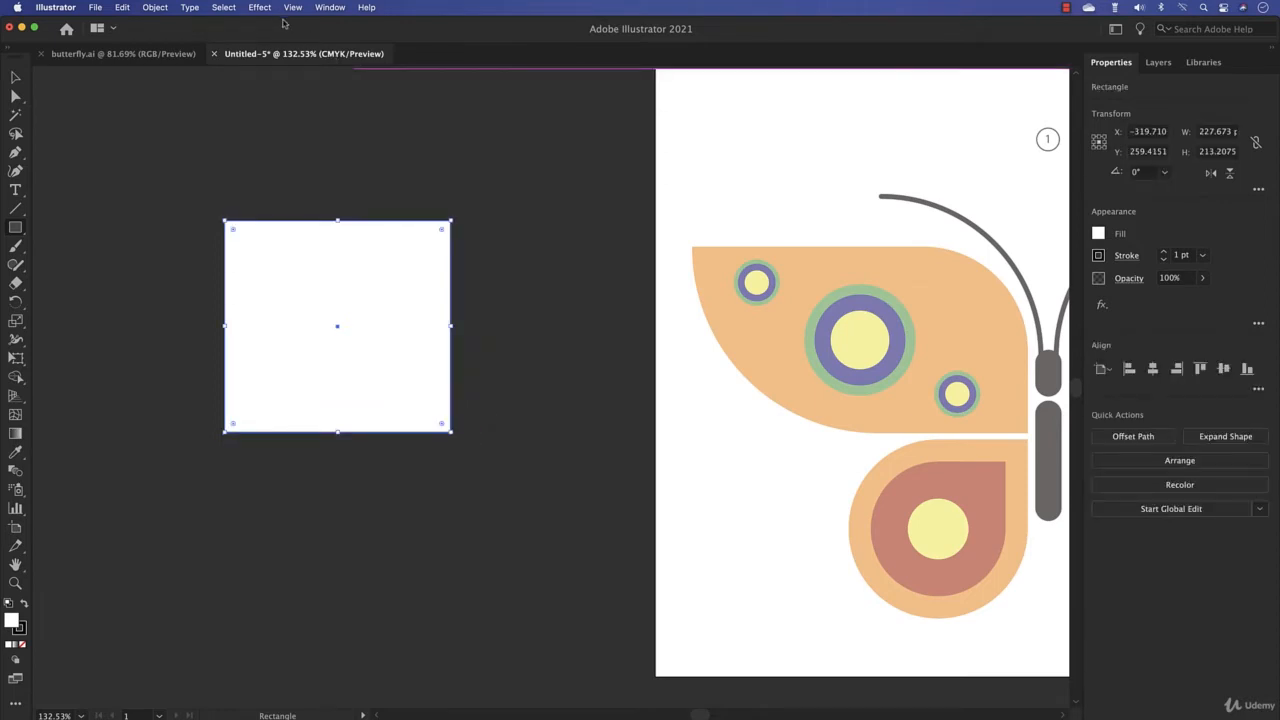
key("Delete")
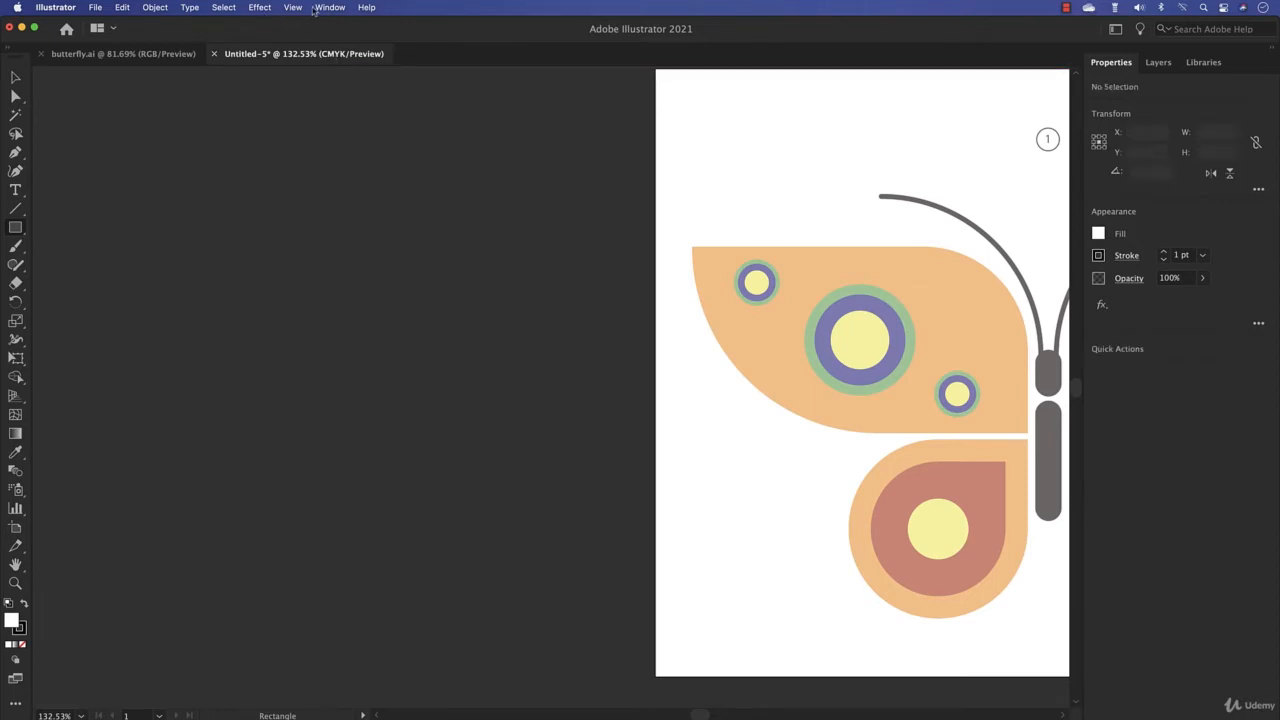
Step: Check the Smart Guides setting and draw two squares from their centres beside the artboard, about 75 pt and about 166 pt wide
left_click(296, 8)
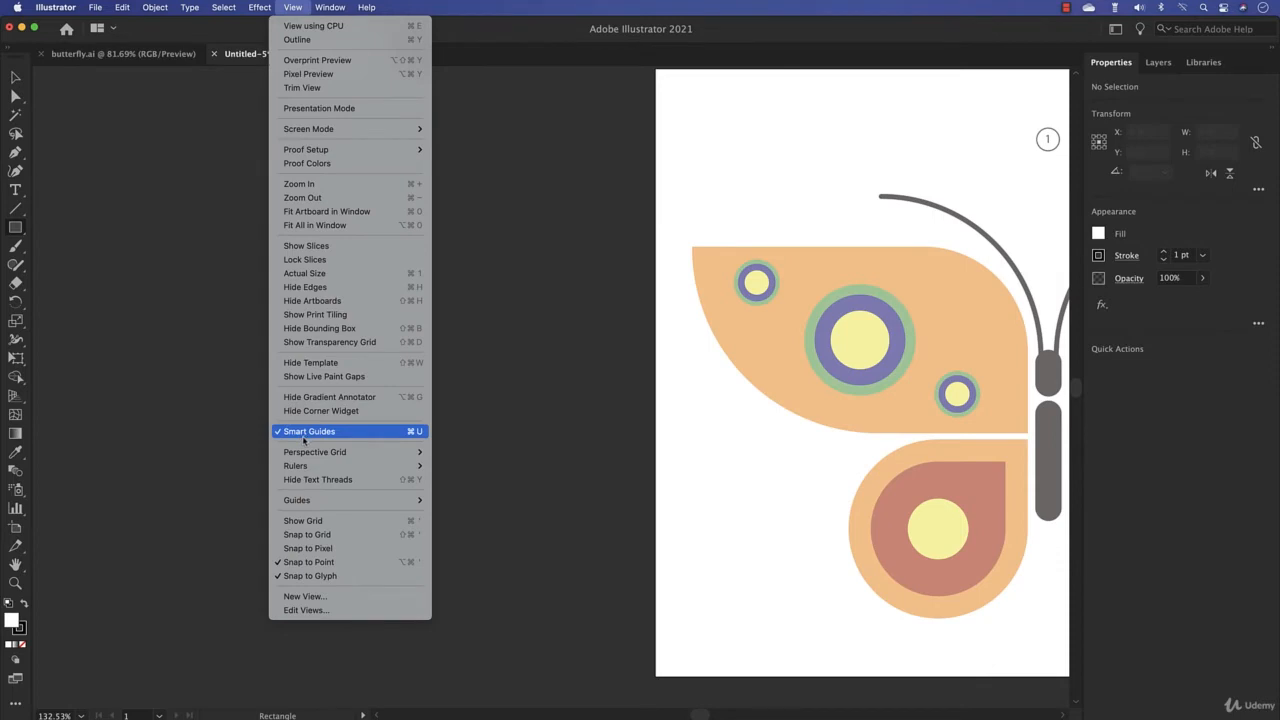
left_click(474, 380)
mouse_move(252, 232)
left_mouse_down()
mouse_move(292, 456)
mouse_move(458, 446)
mouse_move(507, 421)
mouse_move(503, 405)
mouse_move(366, 314)
mouse_move(467, 409)
mouse_move(389, 342)
mouse_move(465, 415)
mouse_move(403, 365)
mouse_move(449, 414)
mouse_move(256, 236)
mouse_move(337, 300)
mouse_move(257, 243)
mouse_move(314, 309)
mouse_move(338, 292)
mouse_move(346, 328)
mouse_move(257, 239)
mouse_move(290, 269)
left_mouse_up()
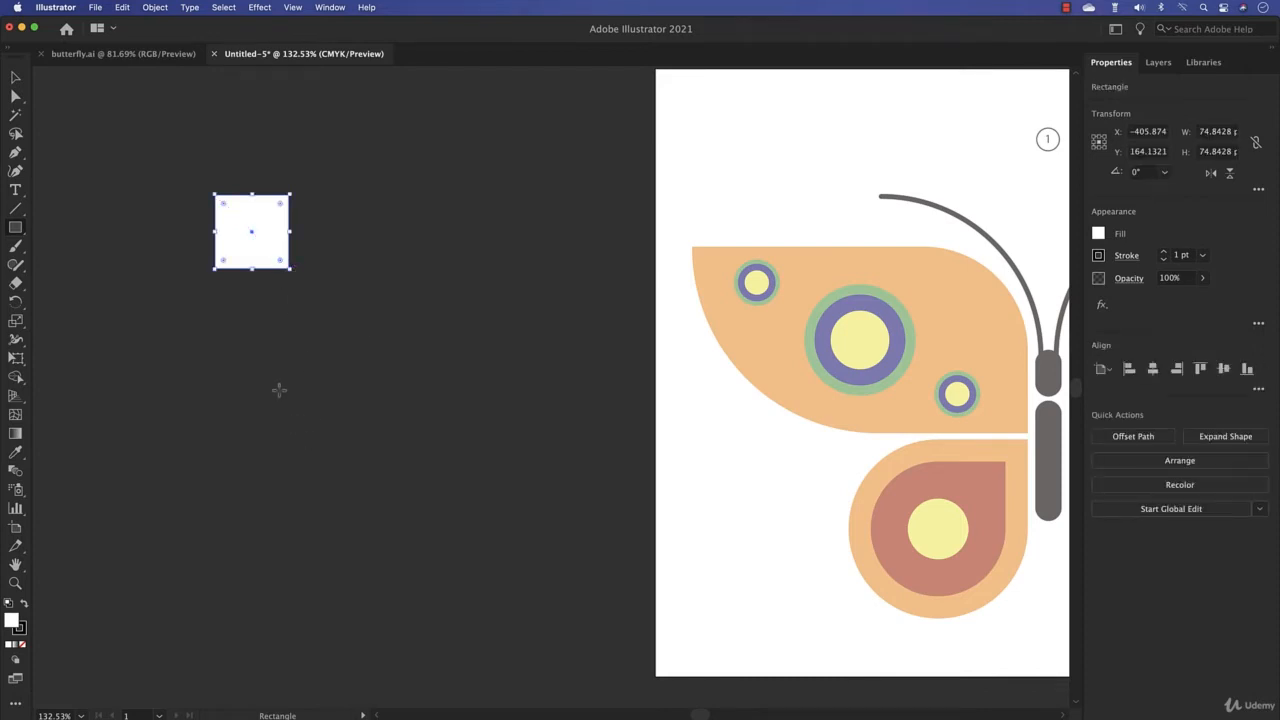
left_click_drag(279, 391, 360, 452)
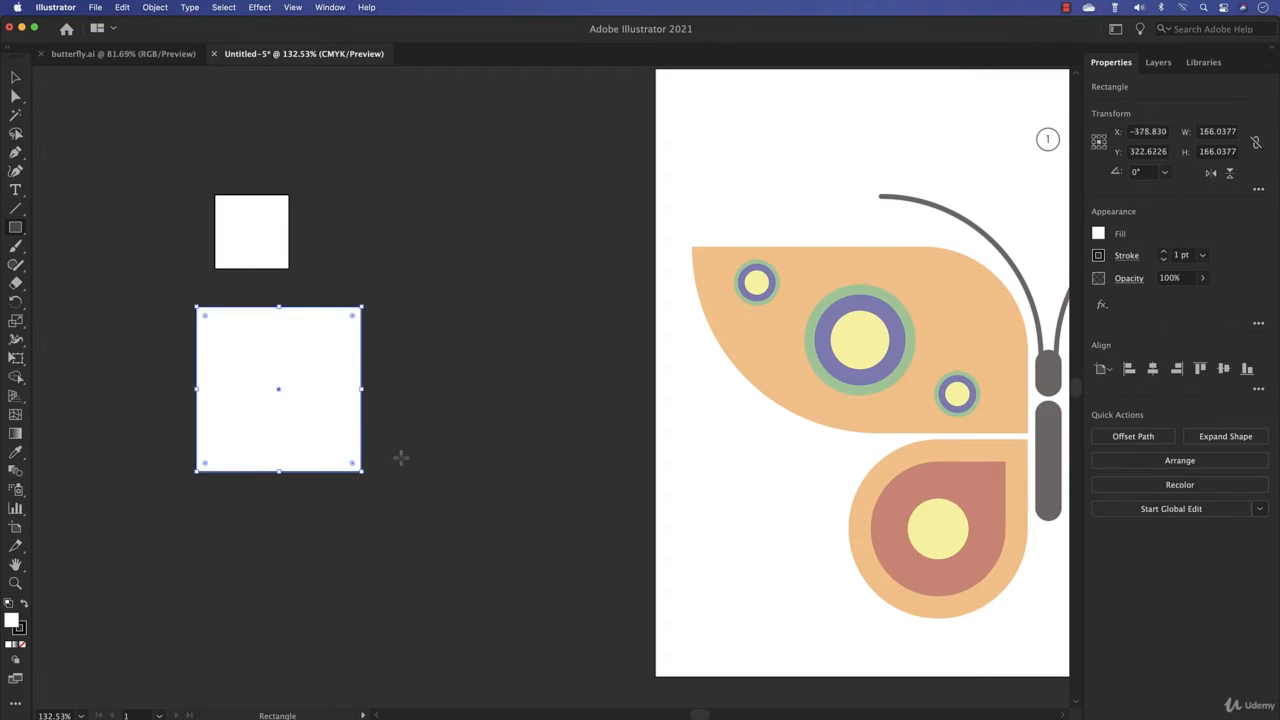
Step: Delete the smaller, upper square beside the artboard
left_click(15, 77)
left_click(281, 250)
key("Delete")
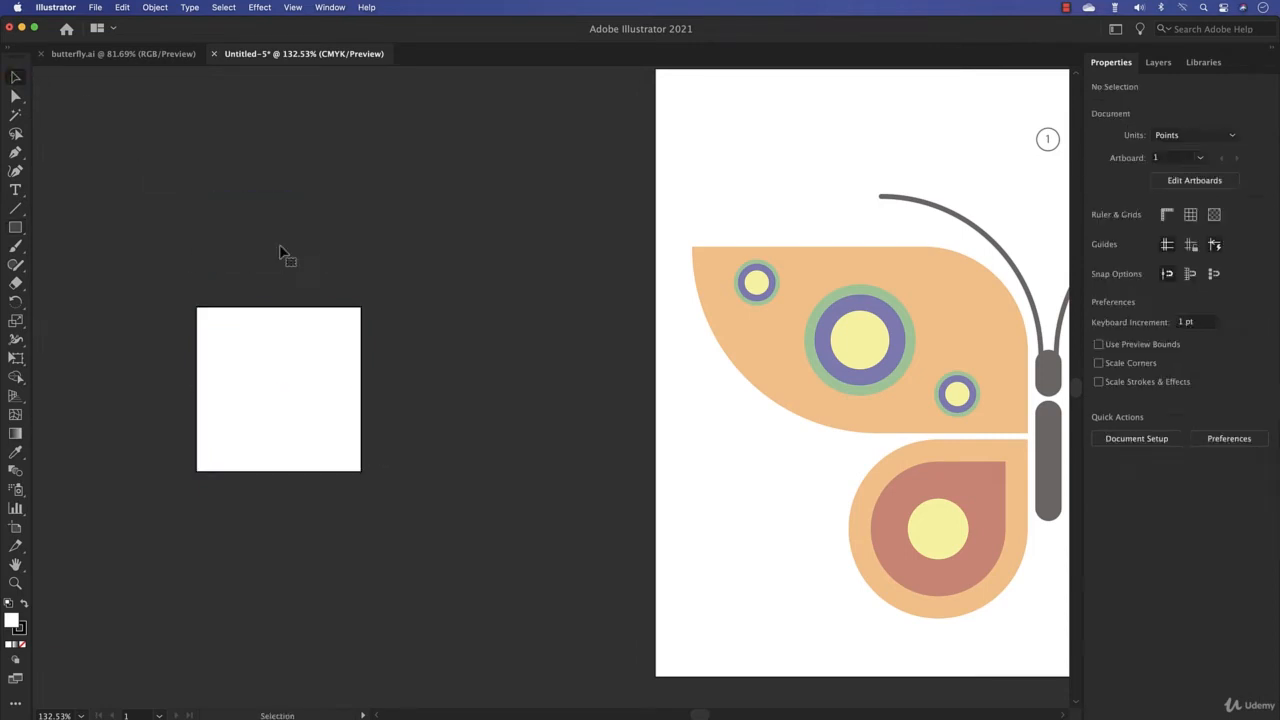
Step: Enlarge the remaining square proportionally about its centre to about 255 × 255 pt
left_click(308, 340)
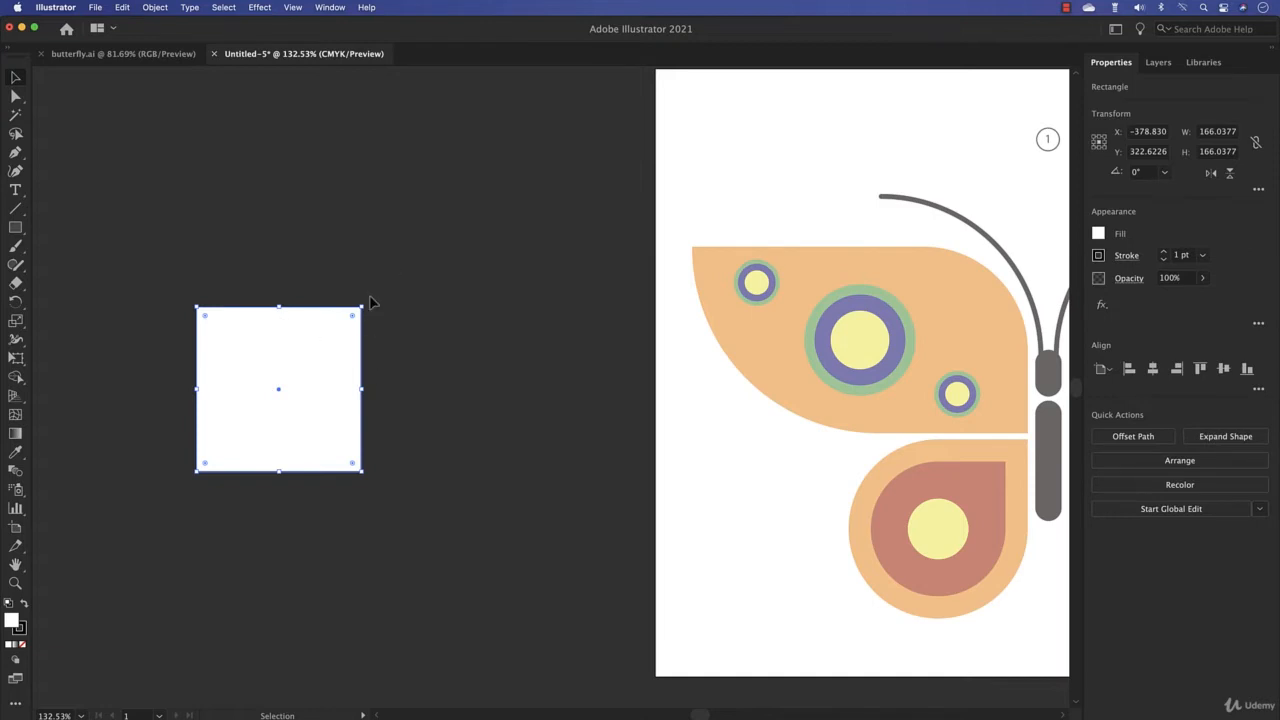
mouse_move(361, 310)
left_mouse_down()
mouse_move(443, 257)
mouse_move(352, 290)
mouse_move(477, 277)
mouse_move(414, 152)
mouse_move(369, 249)
mouse_move(447, 278)
mouse_move(571, 115)
mouse_move(443, 226)
mouse_move(320, 194)
mouse_move(451, 289)
mouse_move(467, 274)
mouse_move(461, 253)
mouse_move(371, 349)
mouse_move(517, 209)
mouse_move(337, 340)
mouse_move(416, 256)
mouse_move(359, 321)
left_mouse_up()
left_click_drag(439, 257, 443, 255)
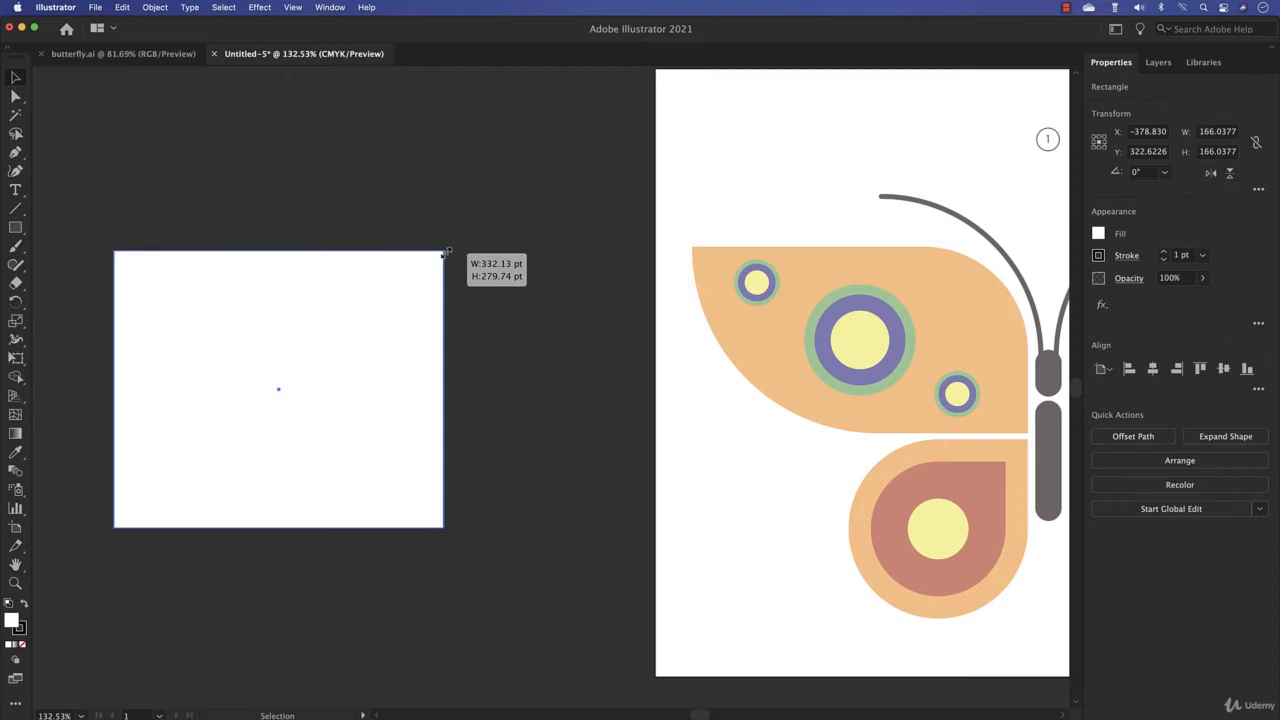
mouse_move(443, 255)
left_mouse_down("shift")
mouse_move(331, 366)
mouse_move(424, 264)
left_mouse_up("shift")
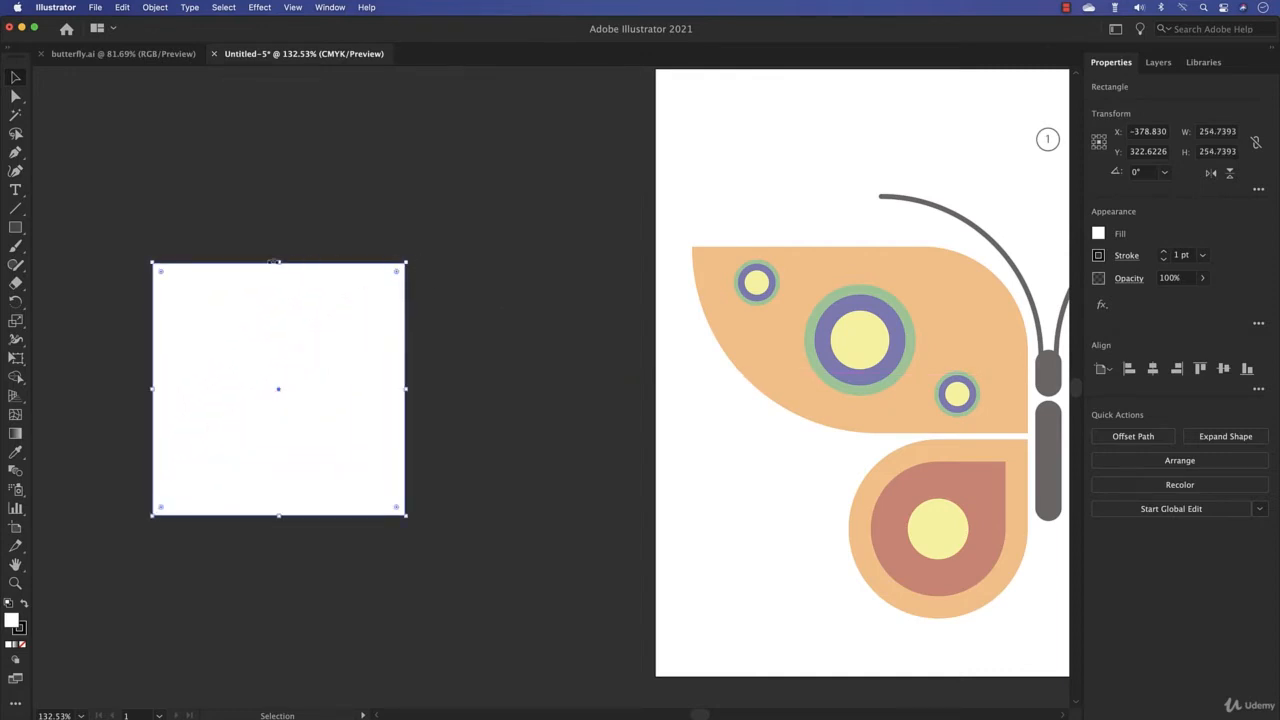
mouse_move(279, 263)
left_mouse_down()
mouse_move(275, 312)
mouse_move(277, 108)
mouse_move(277, 380)
mouse_move(279, 263)
left_mouse_up()
Step: Hide the corner widgets on the selected square and show them again
left_click(292, 8)
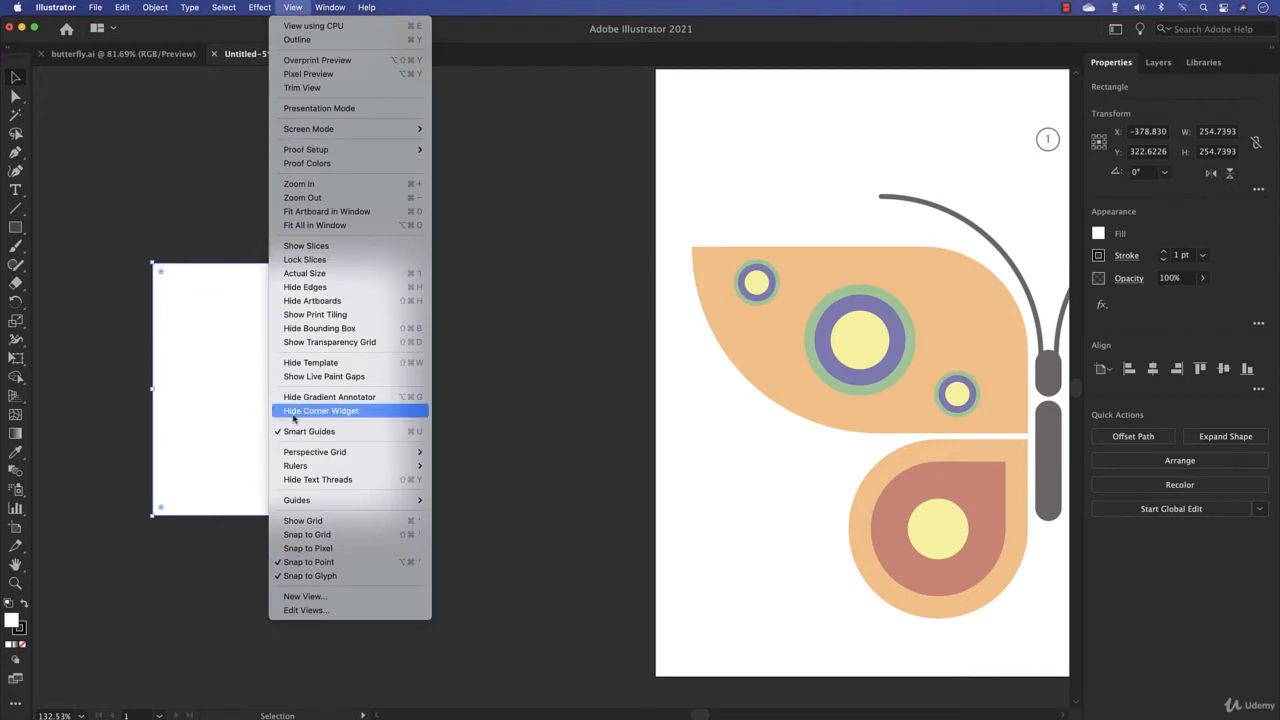
left_click(367, 413)
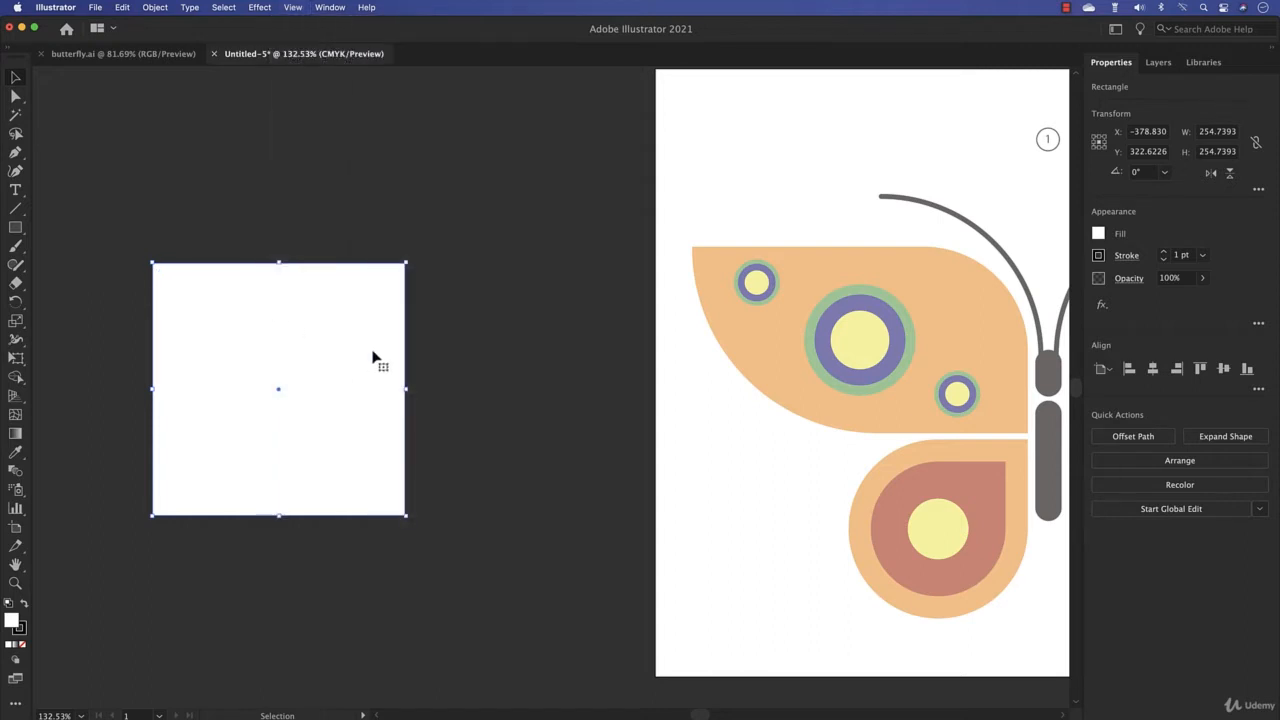
left_click(293, 8)
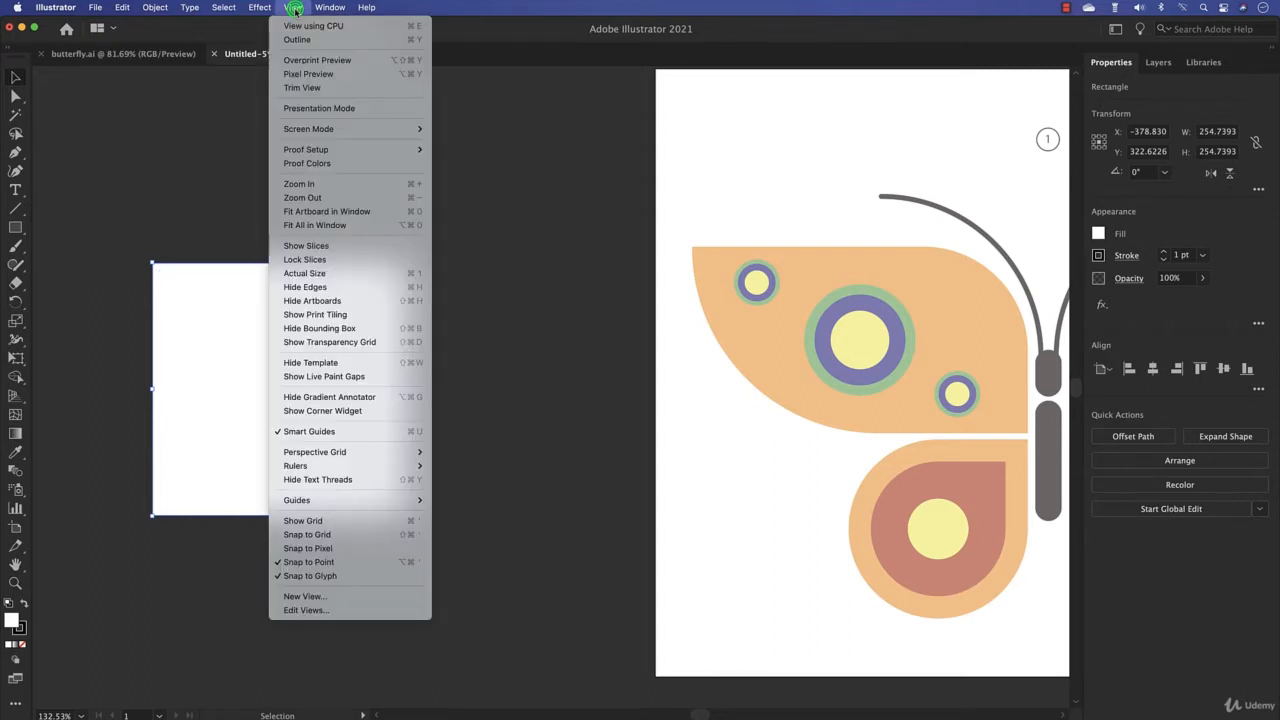
left_click(300, 411)
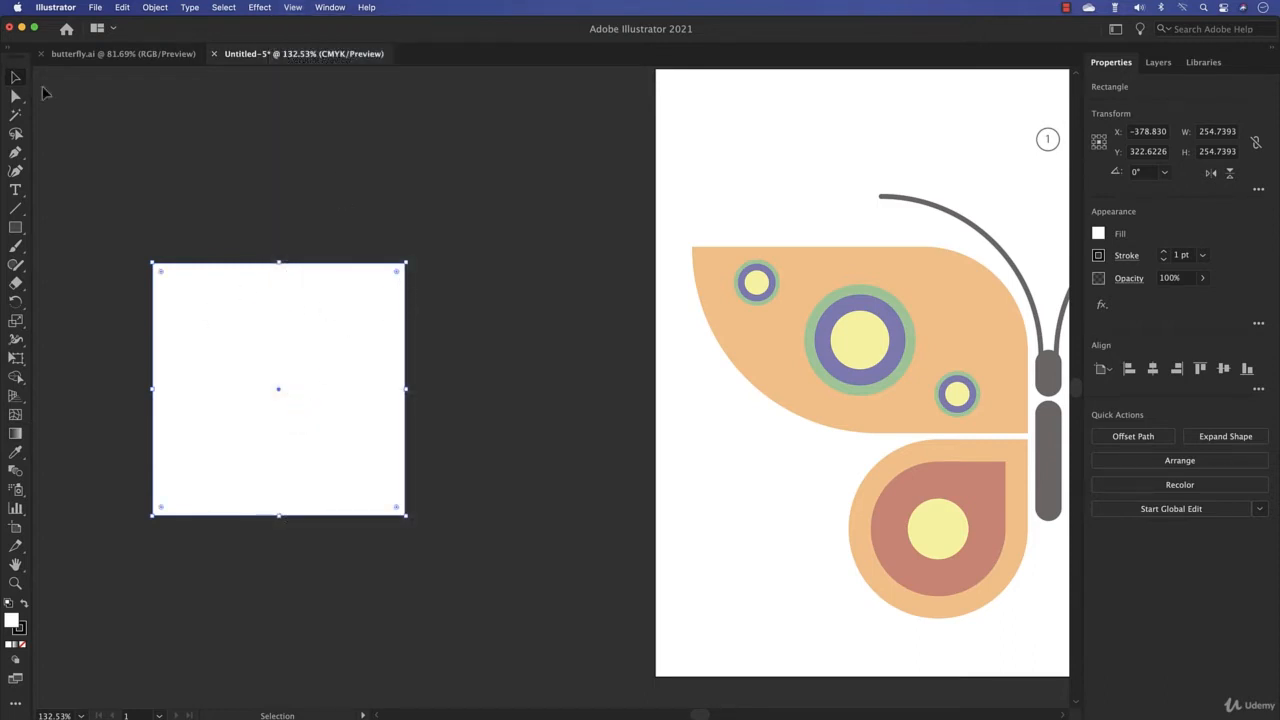
Step: Try rounding the square's corners together with the live corner widgets, and undo the rounding
left_click_drag(396, 271, 424, 261)
left_click_drag(398, 277, 398, 278)
mouse_move(398, 277)
left_mouse_down()
mouse_move(257, 423)
mouse_move(242, 457)
mouse_move(429, 277)
mouse_move(323, 366)
mouse_move(397, 271)
mouse_move(374, 294)
mouse_move(398, 285)
left_mouse_up()
key("super+z")
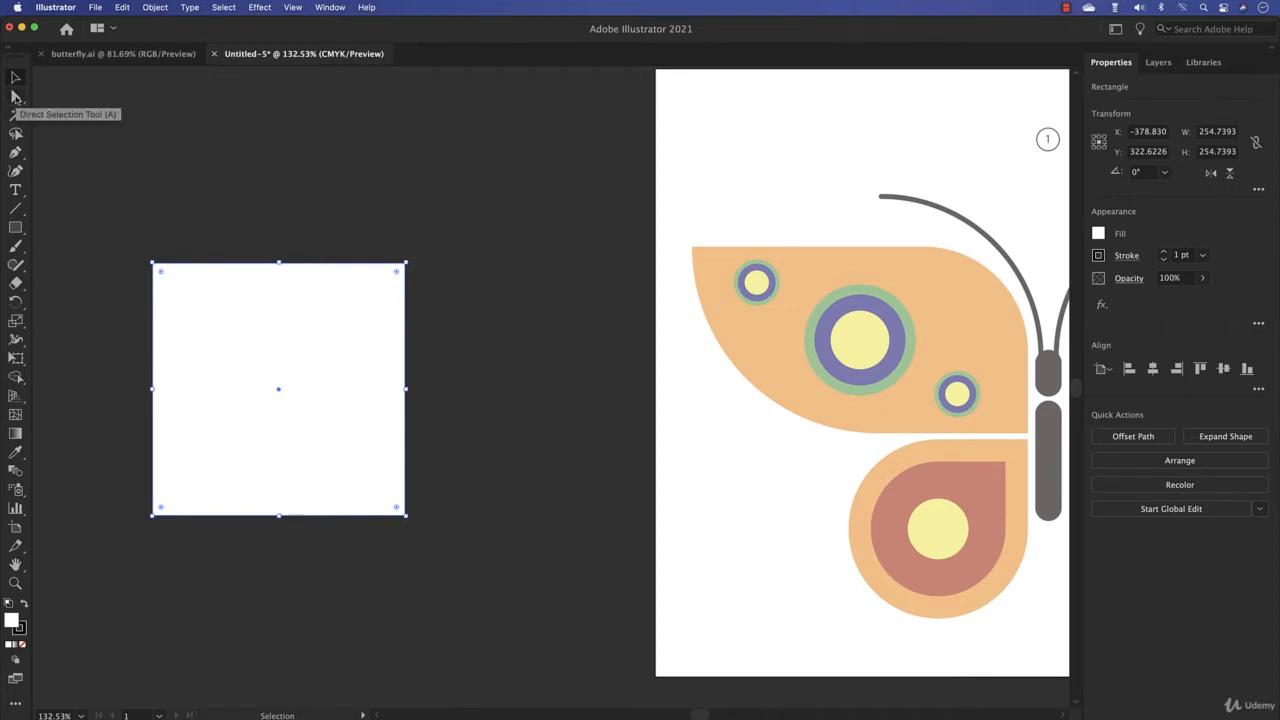
Step: Try direct-selecting single corner anchors of the square and round only its lower-right corner with a radius of about 103 pt
left_click(15, 96)
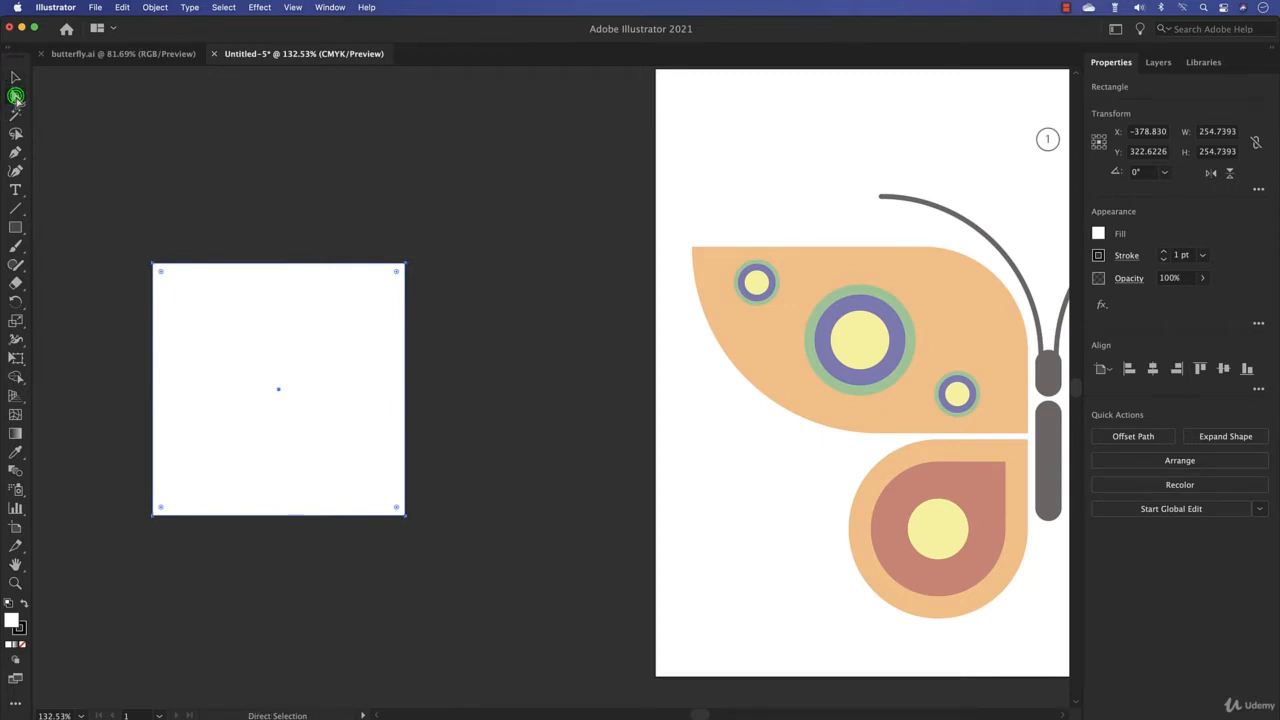
left_click(154, 267)
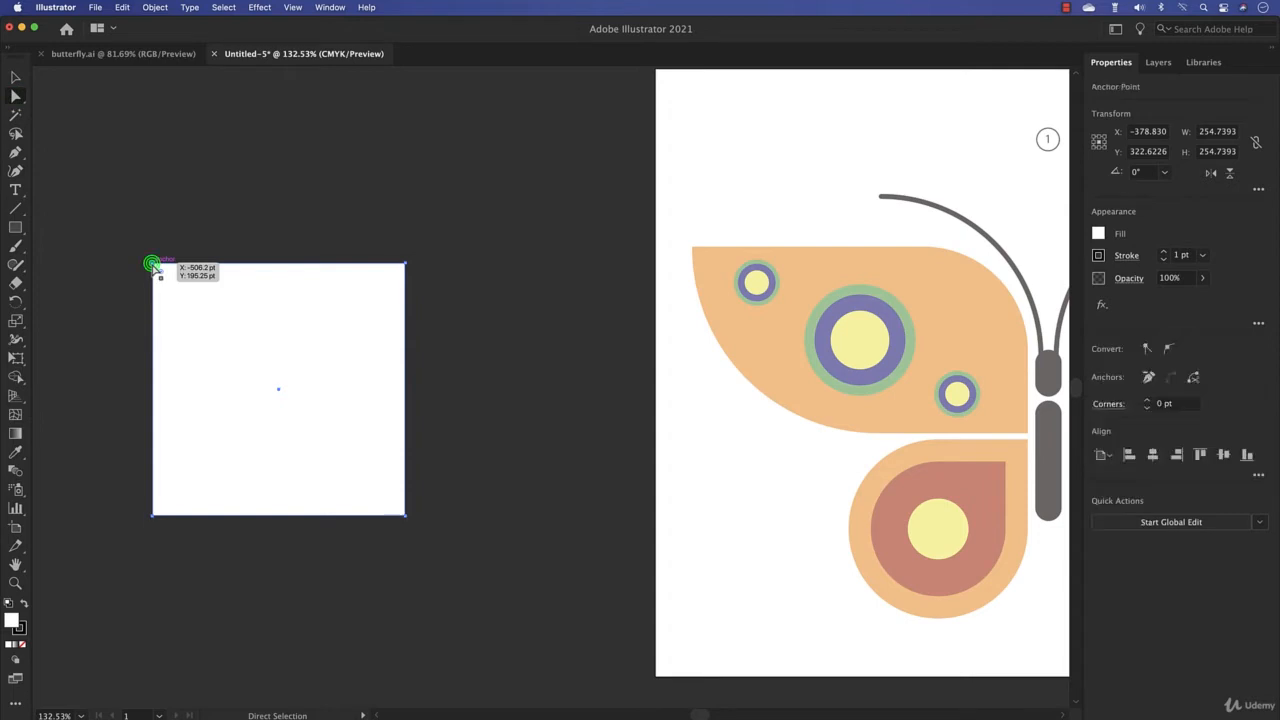
left_click(404, 265)
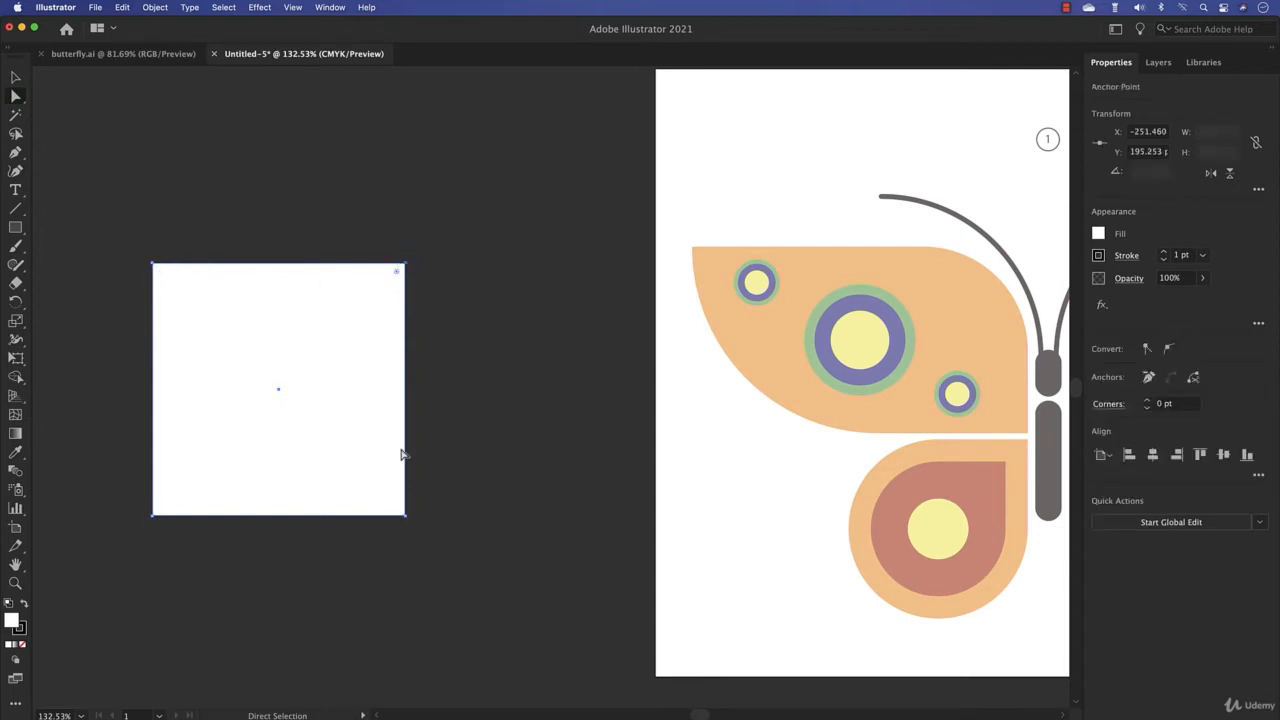
left_click(406, 516)
left_click_drag(455, 242, 346, 545)
left_click(437, 537)
left_click(405, 516)
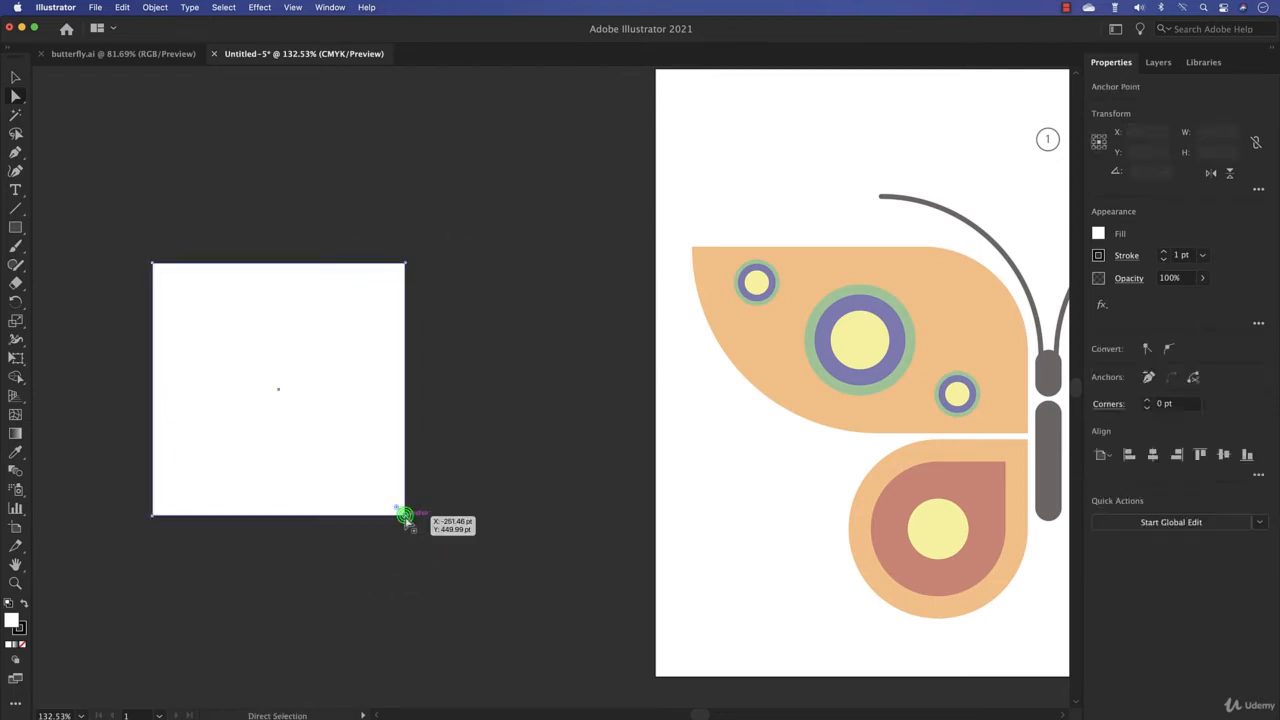
left_click_drag(398, 508, 314, 407)
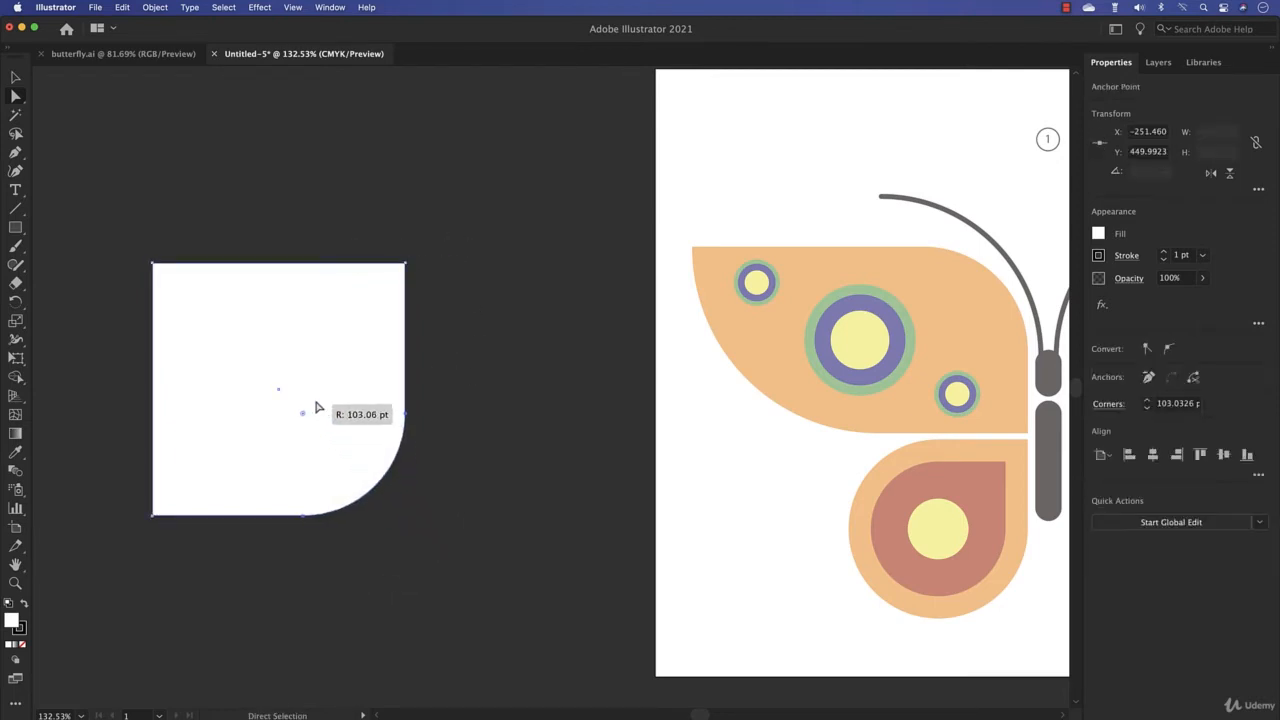
Step: Try rounding the square's upper-left, upper-right and lower-left corners one by one to about 107, 98 and 148 pt
left_click(152, 265)
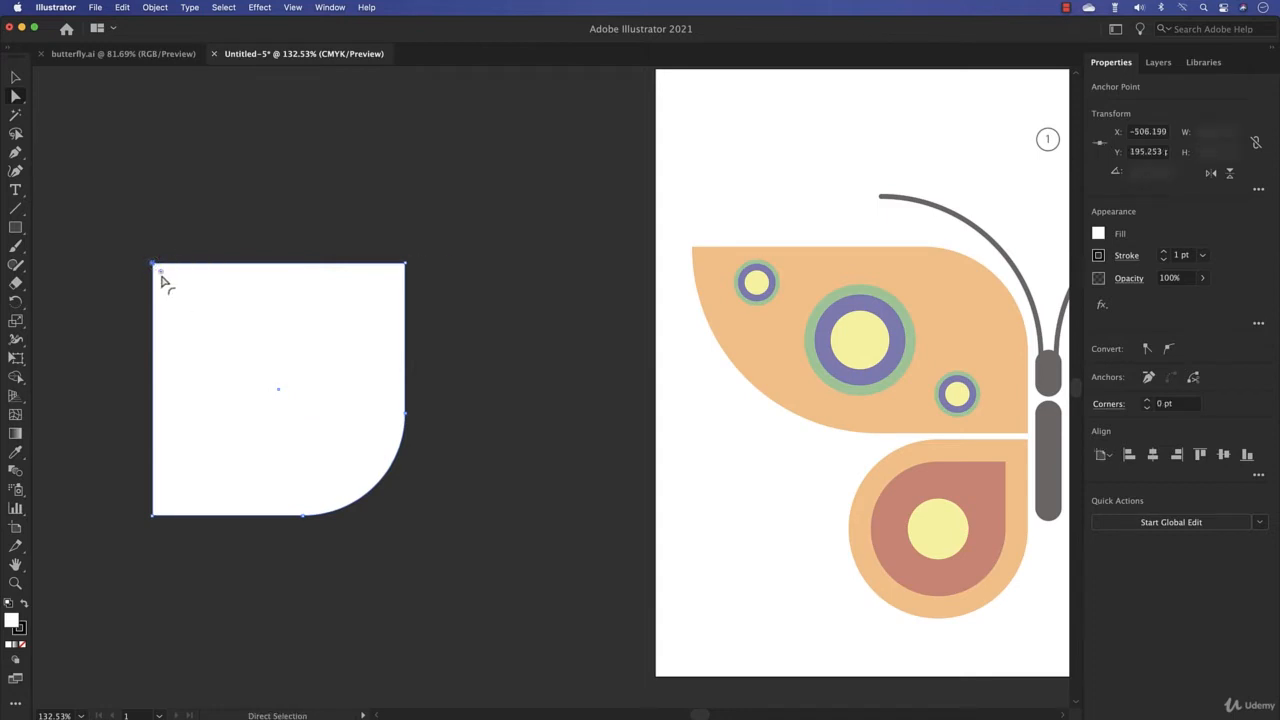
left_click_drag(164, 277, 258, 369)
left_click(405, 265)
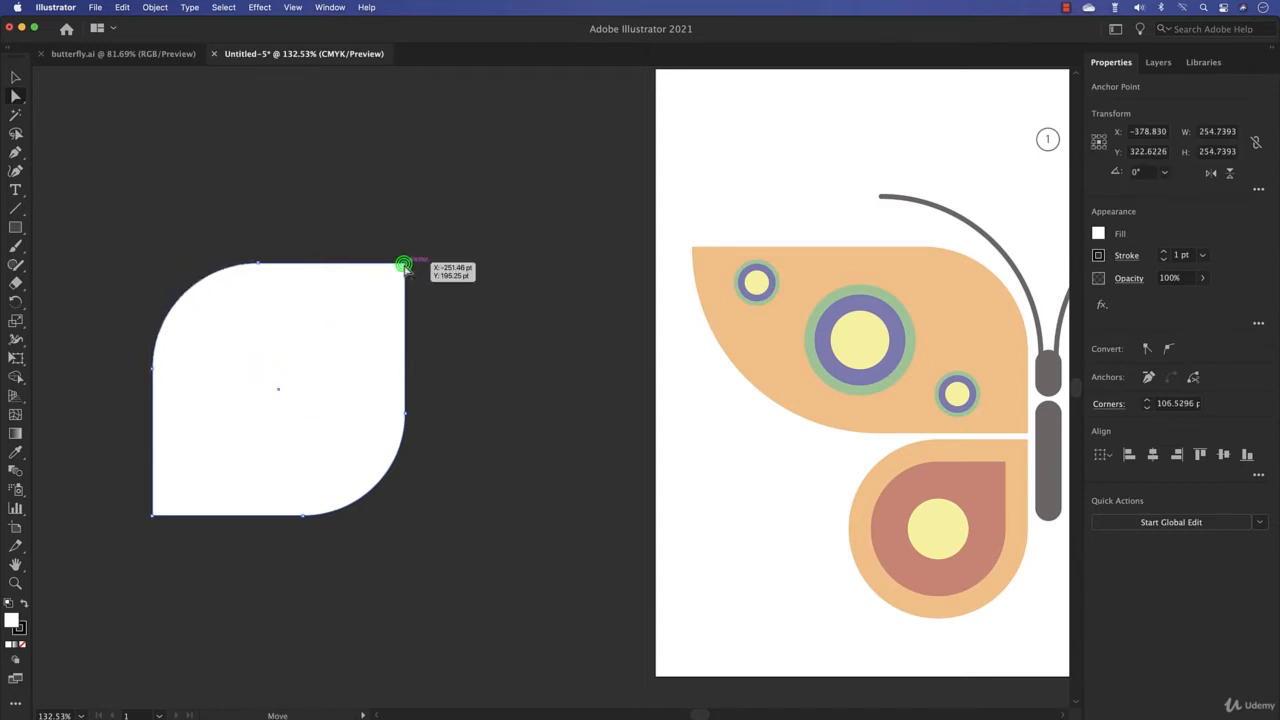
left_click_drag(400, 274, 300, 360)
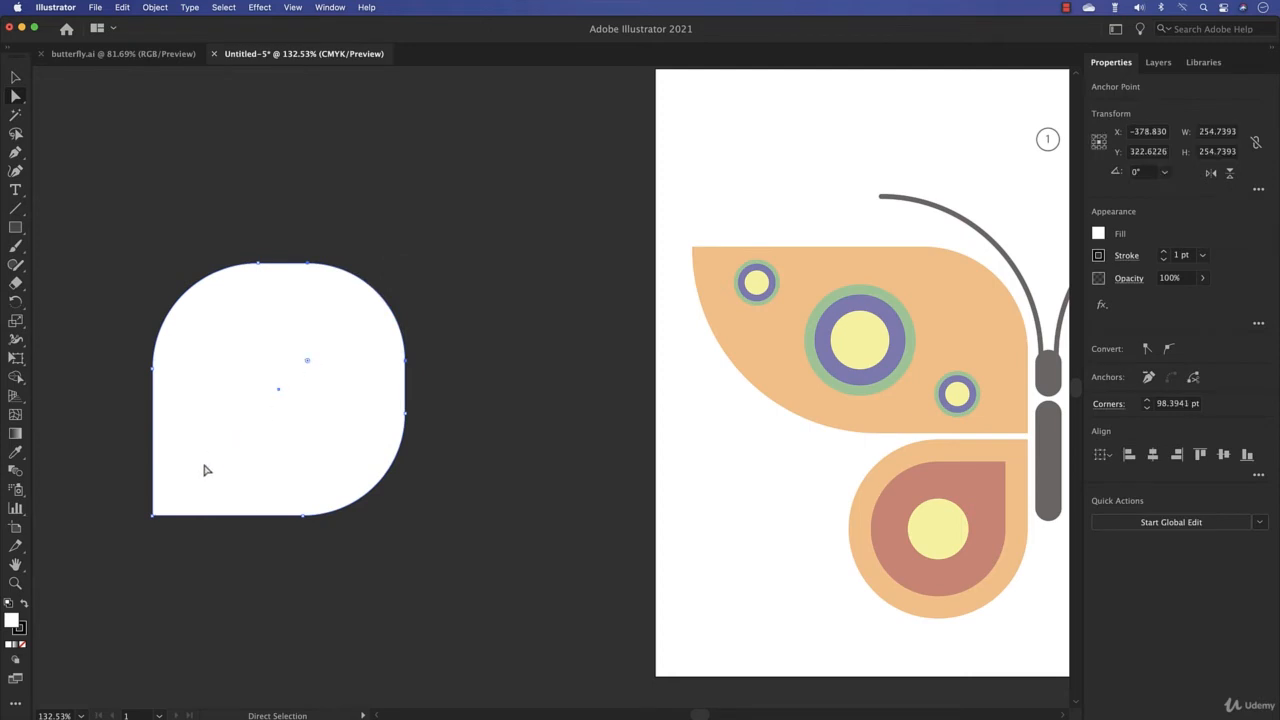
left_click(154, 515)
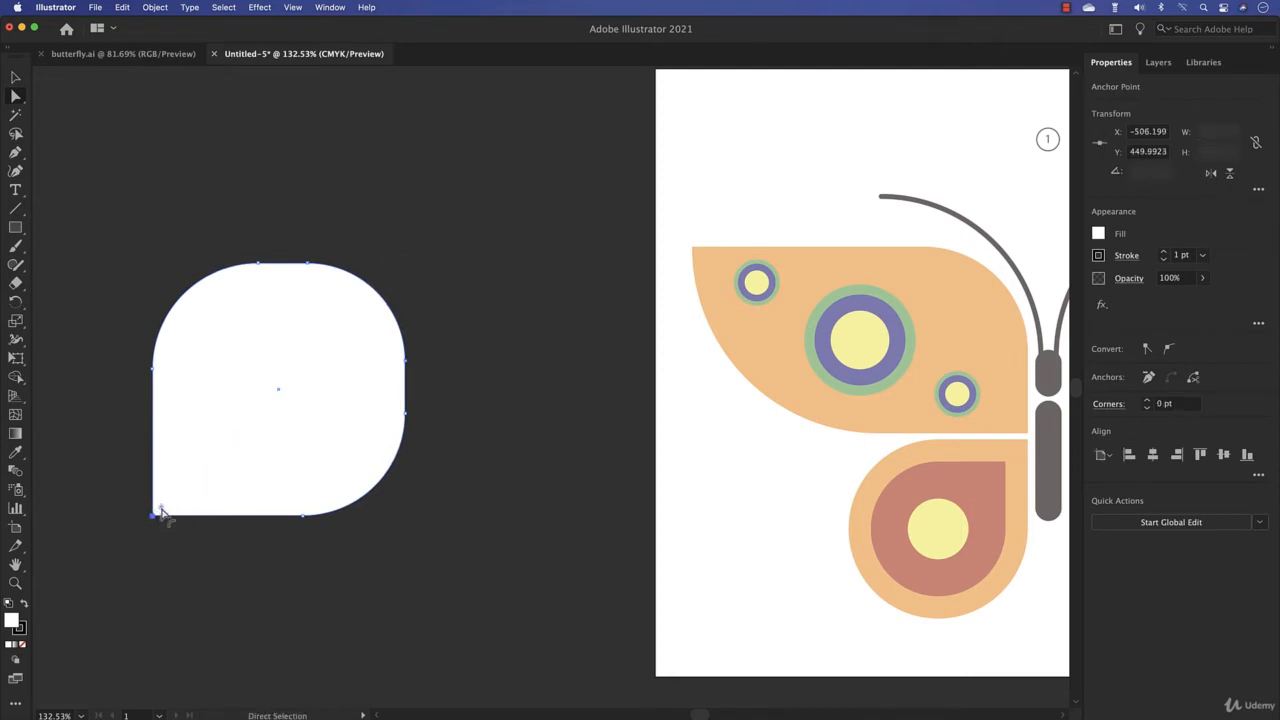
left_click_drag(160, 511, 390, 318)
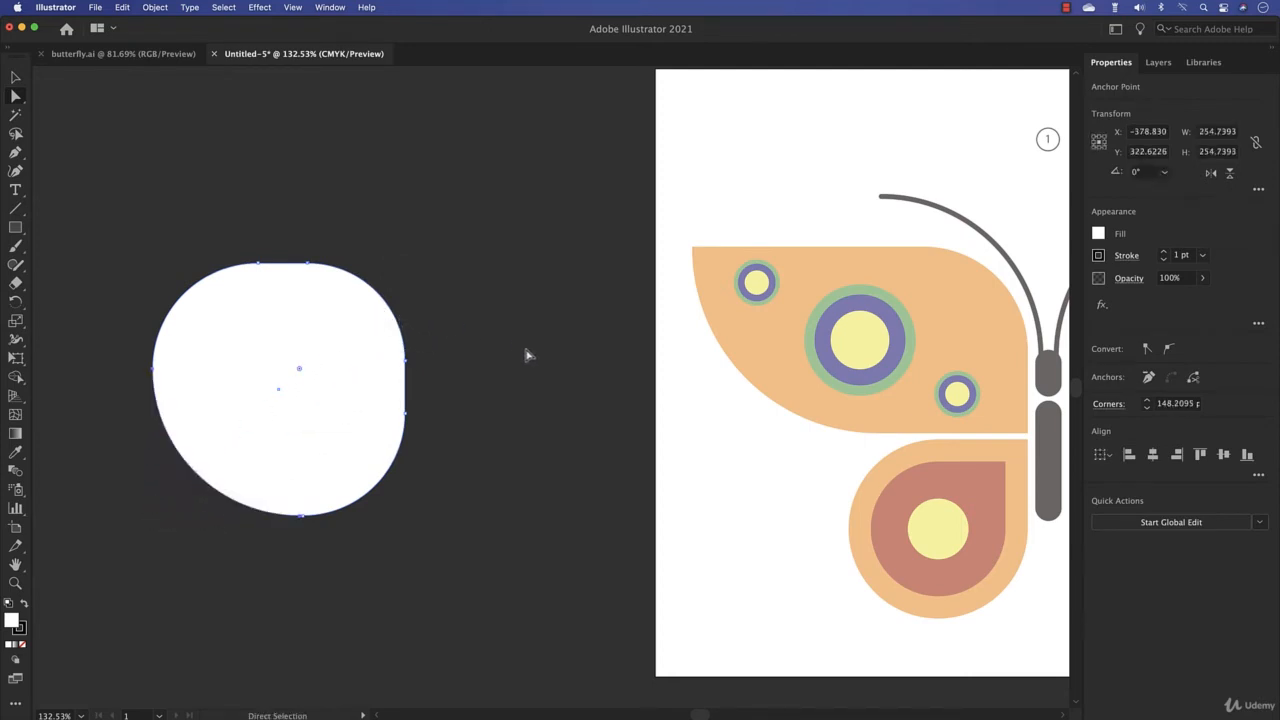
Step: Undo all the individual corner roundings on the square
key("super+z")
key("super+z")
key("super+z")
key("super+z")
key("super+z")
key("super+z")
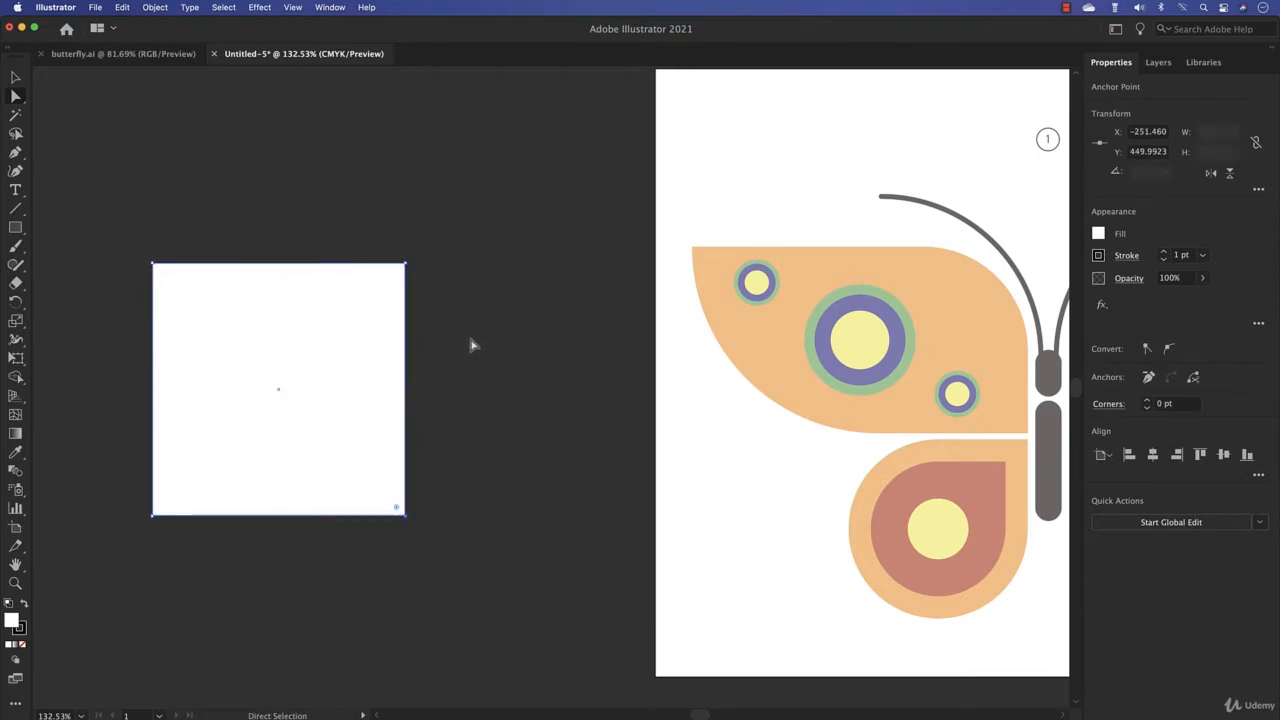
Step: Try rounding every corner of the square except the lower-left together to the maximum radius of about 127 pt, and undo it
left_click_drag(449, 249, 370, 600)
left_click_drag(126, 243, 251, 340)
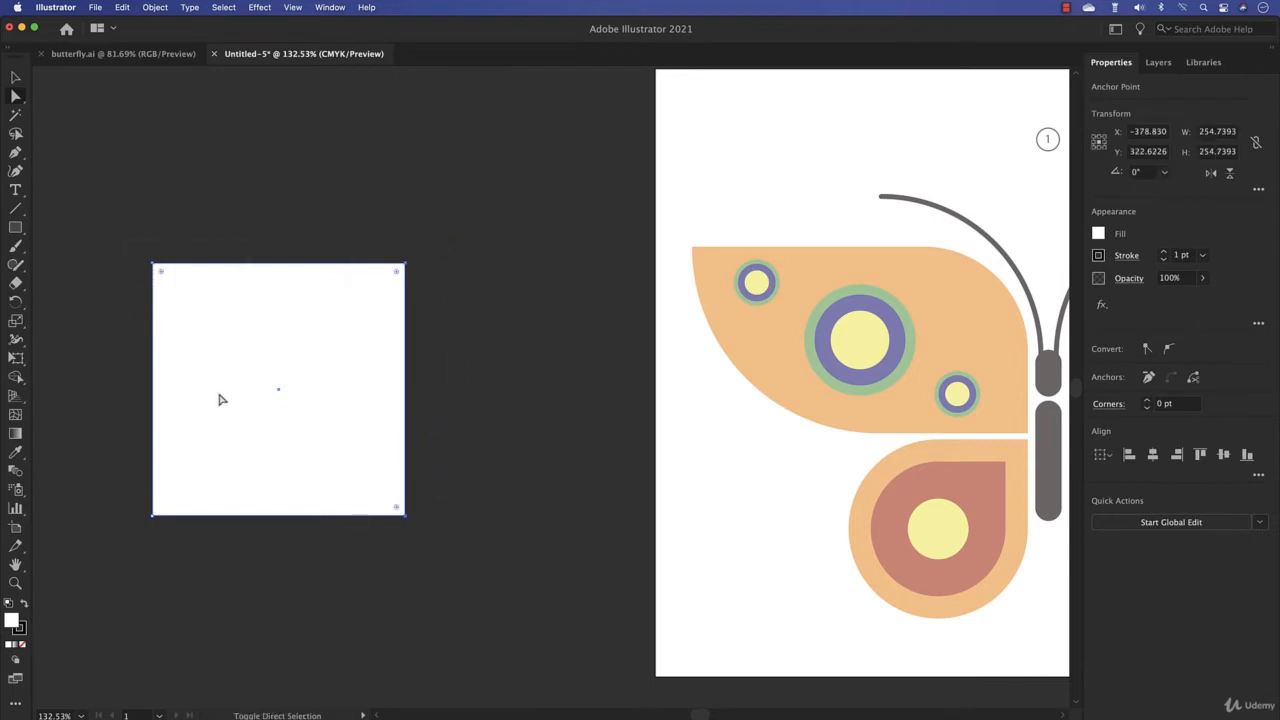
left_click_drag(398, 277, 170, 491)
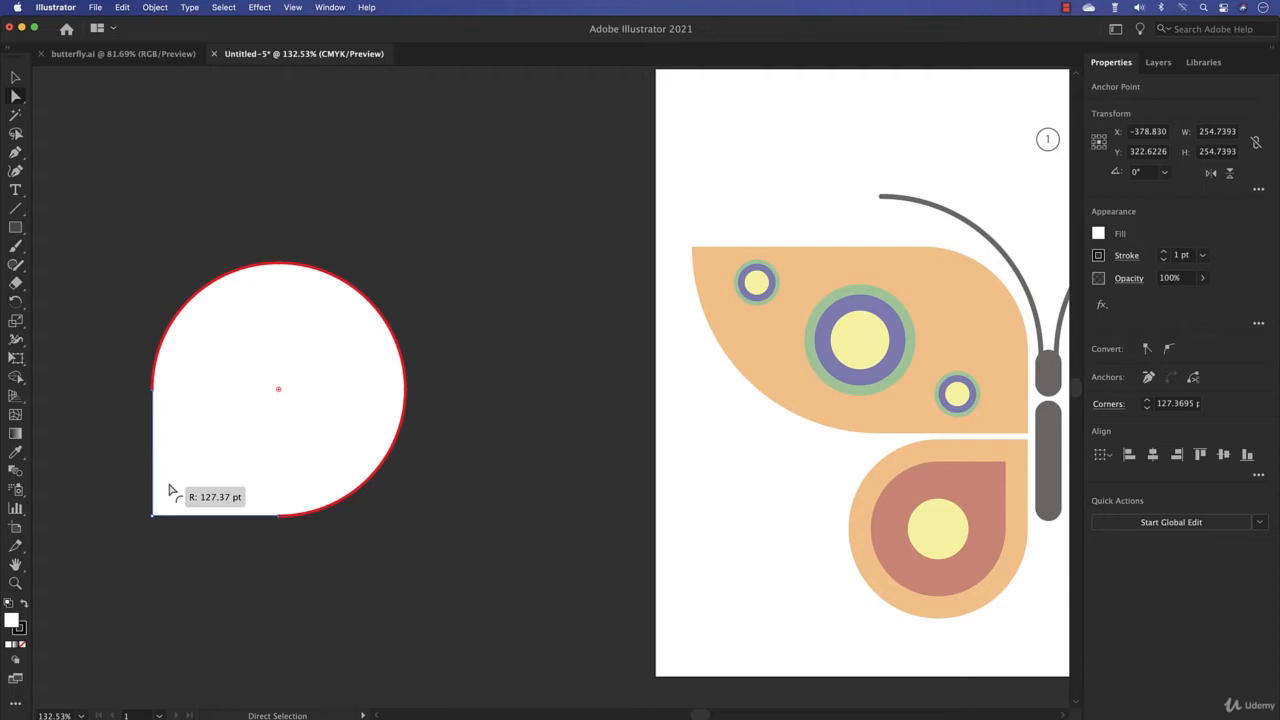
mouse_move(170, 491)
left_mouse_down()
mouse_move(357, 320)
mouse_move(192, 480)
left_mouse_up()
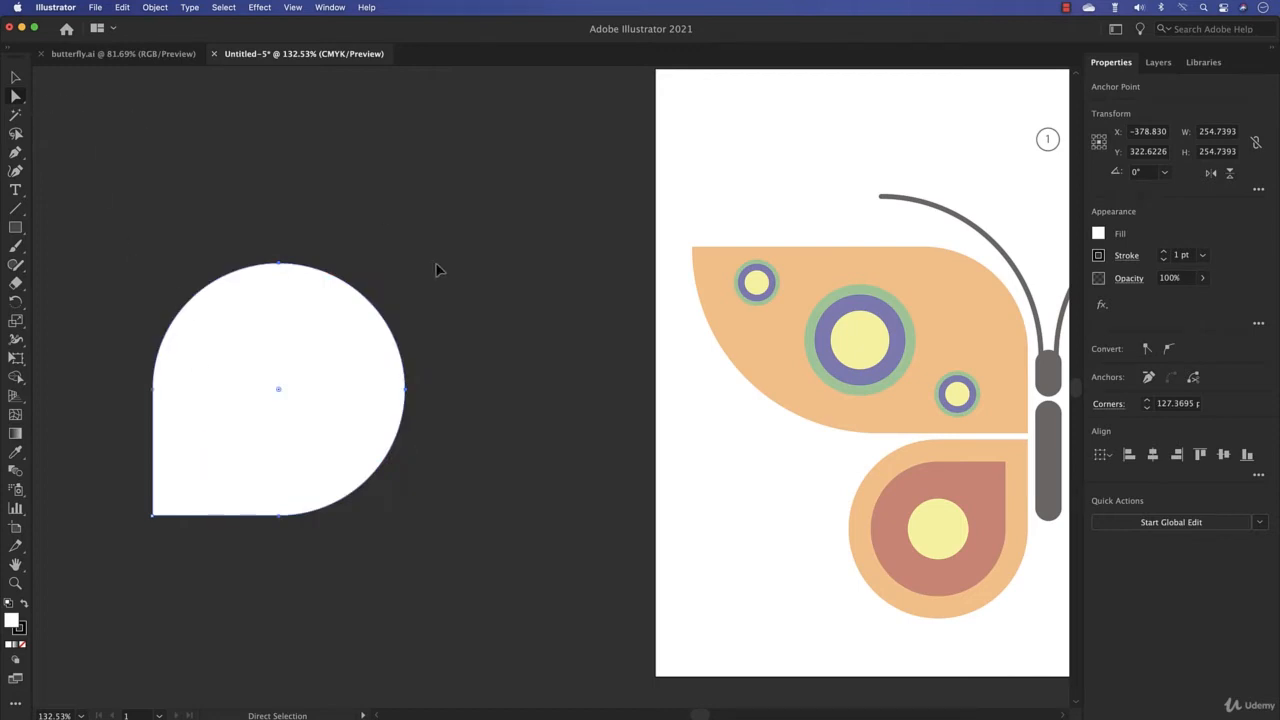
key("super+z")
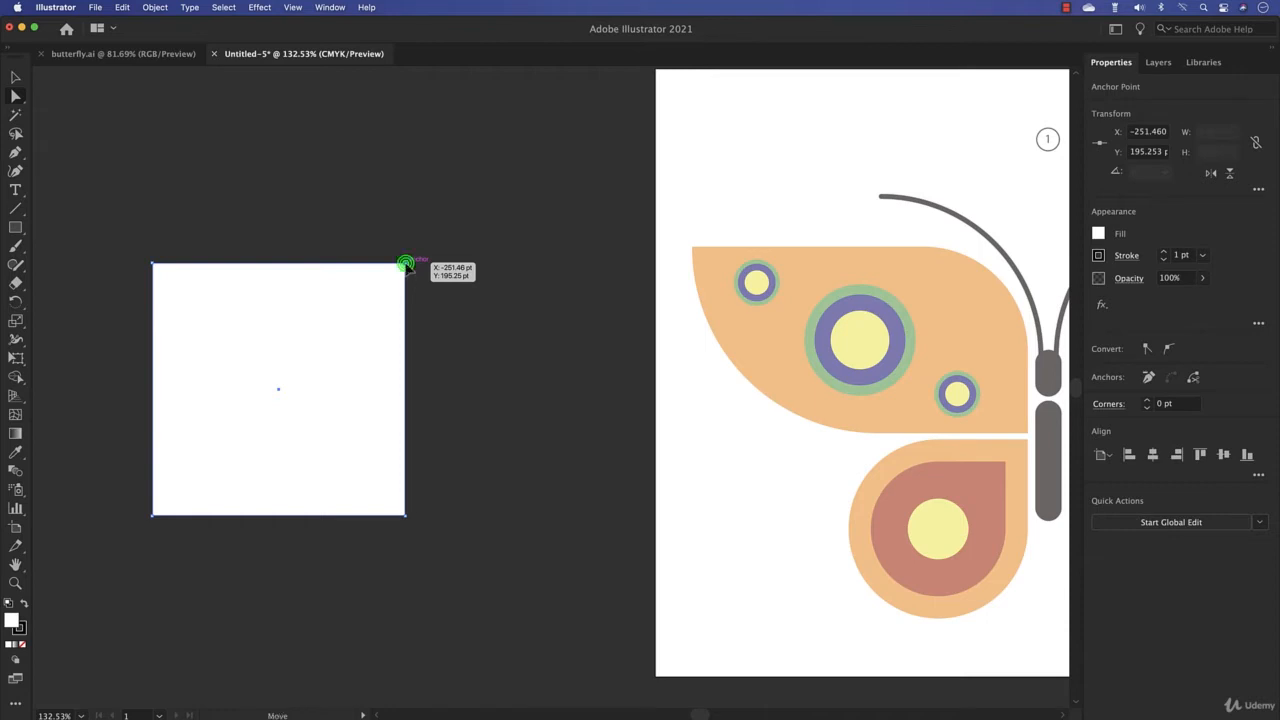
Step: Try moving three of the square's corner anchor points to distort it, and undo the moves
left_click_drag(405, 268, 190, 197)
left_click_drag(152, 262, 393, 326)
left_click_drag(405, 516, 199, 406)
key("super+z")
key("super+z")
key("super+z")
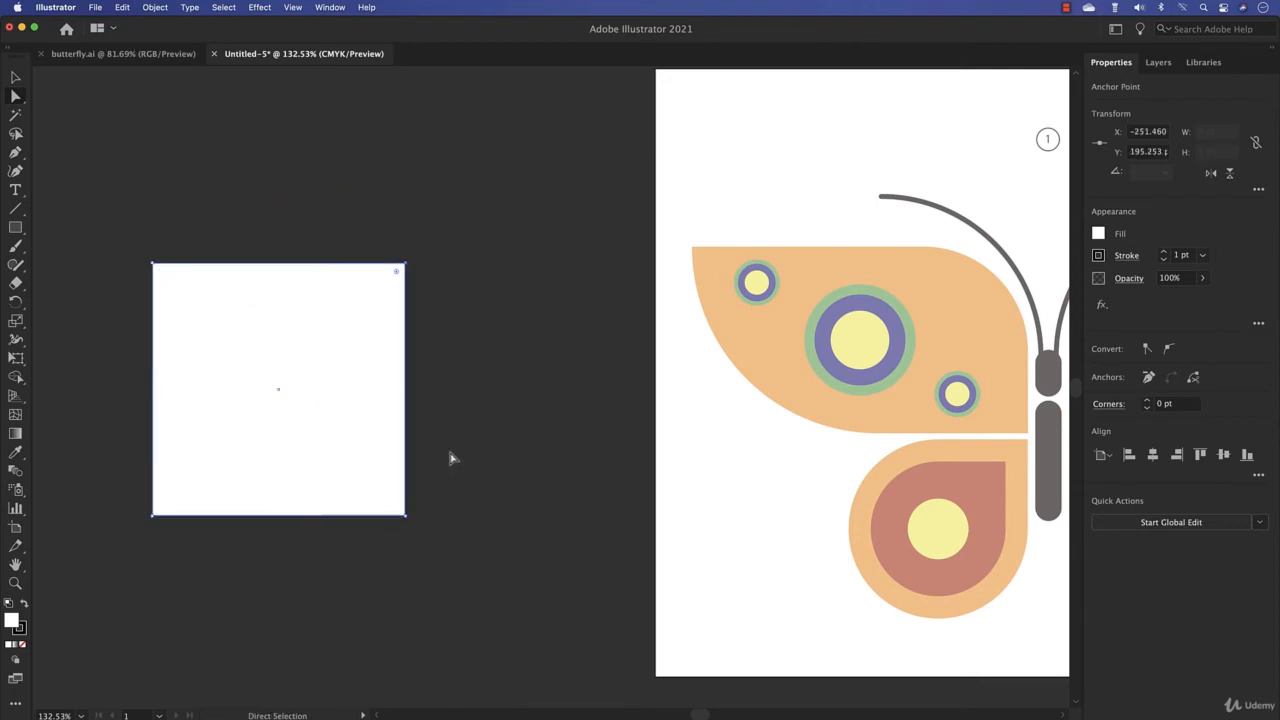
Step: Delete the whole practice square beside the artboard
left_click(15, 78)
left_click(256, 338)
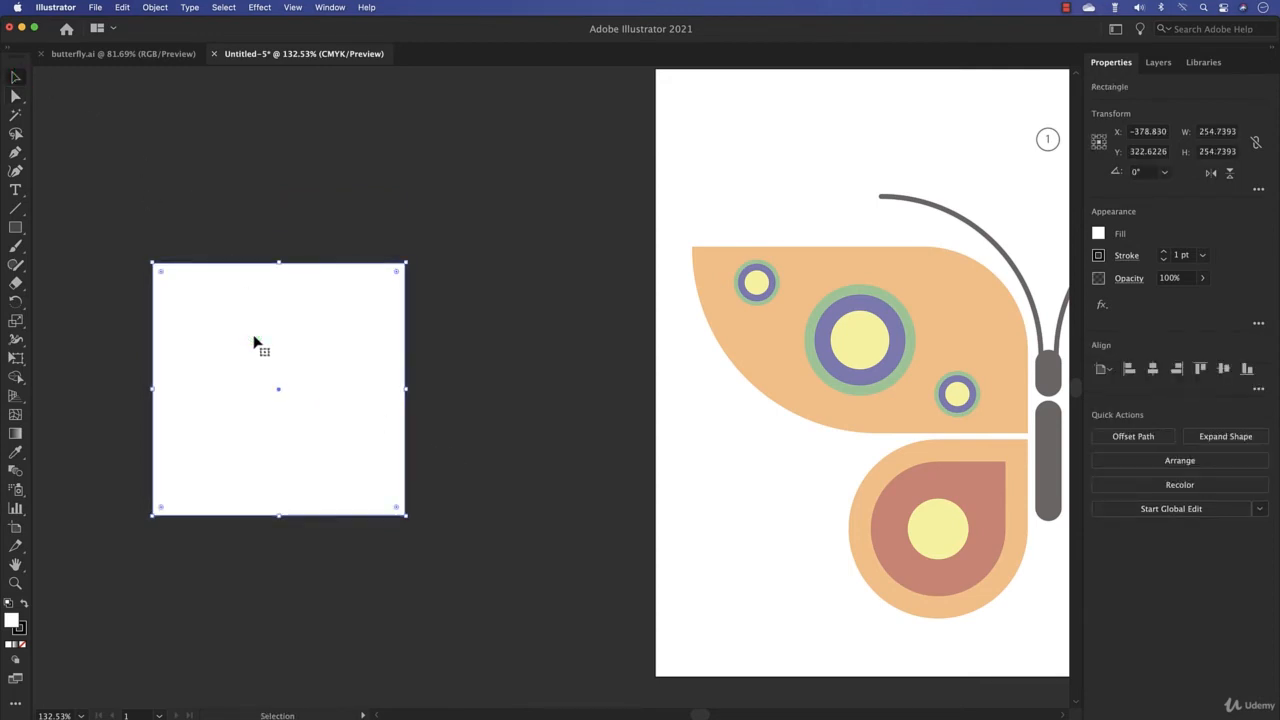
key("Delete")
Step: Set the fill for new rectangles to None, keeping the black 1 pt stroke
left_click_drag(731, 406, 281, 418)
left_click(15, 96)
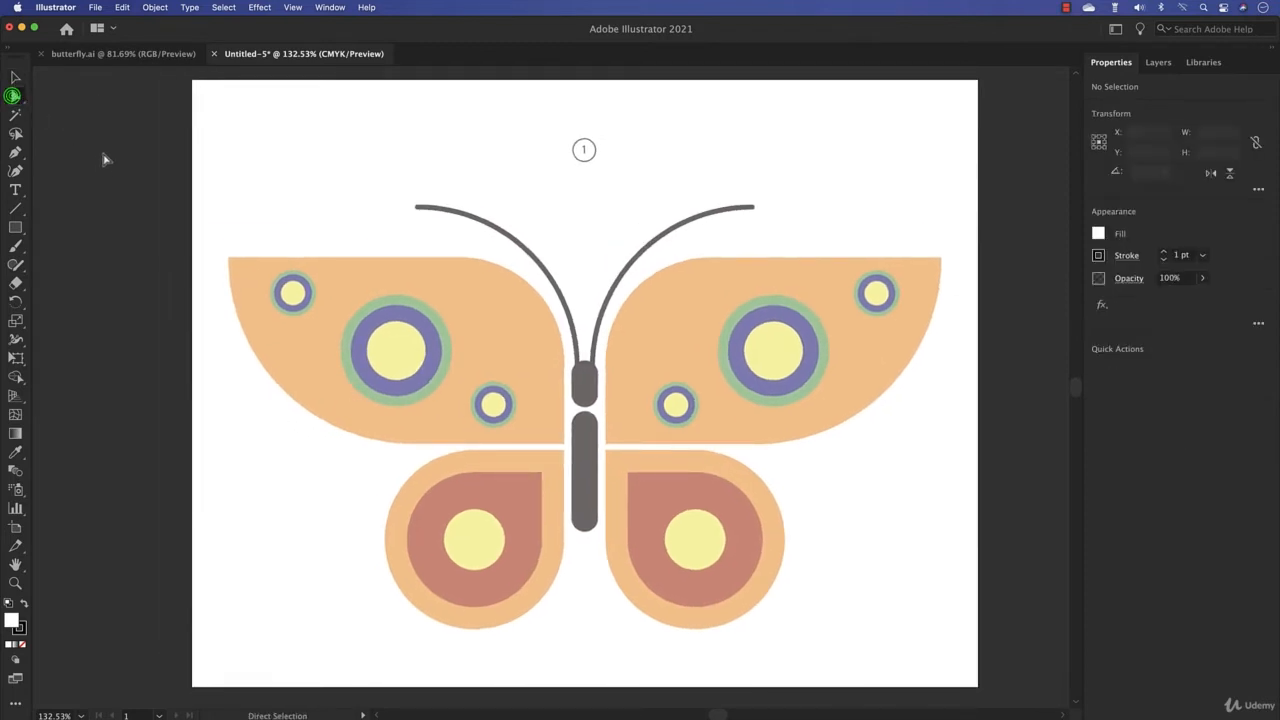
left_click(16, 228)
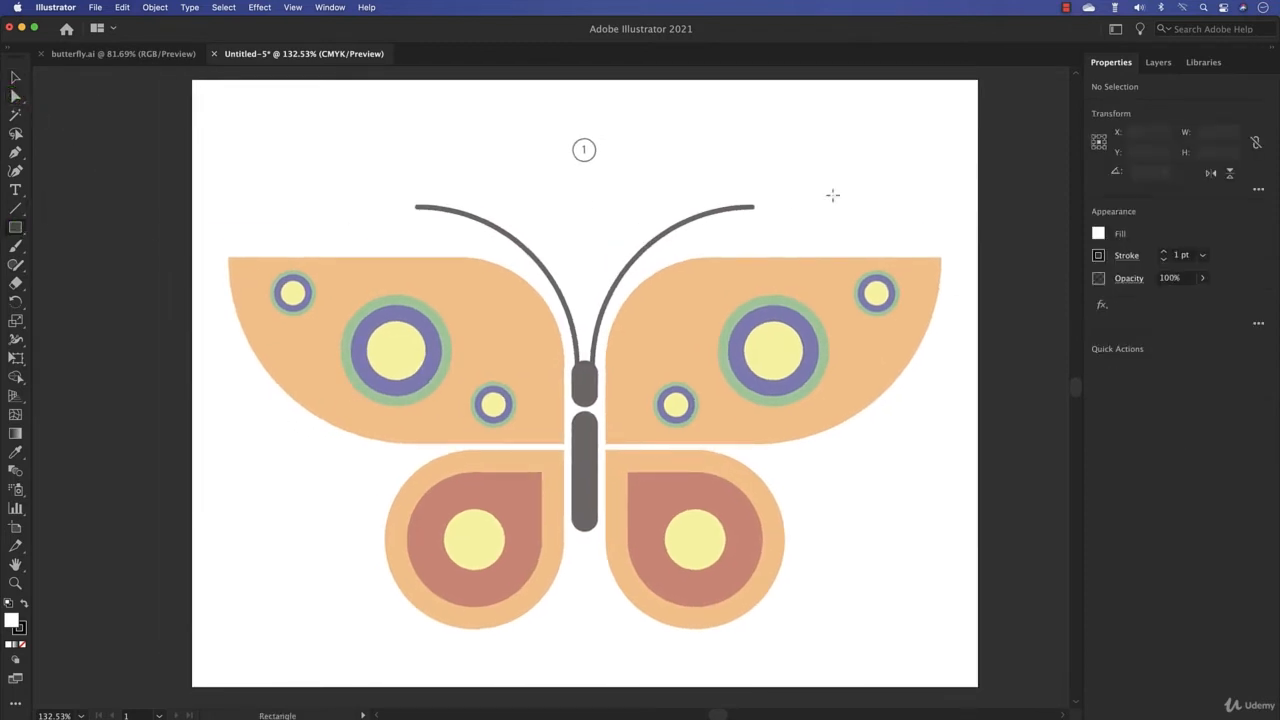
left_click(1098, 235)
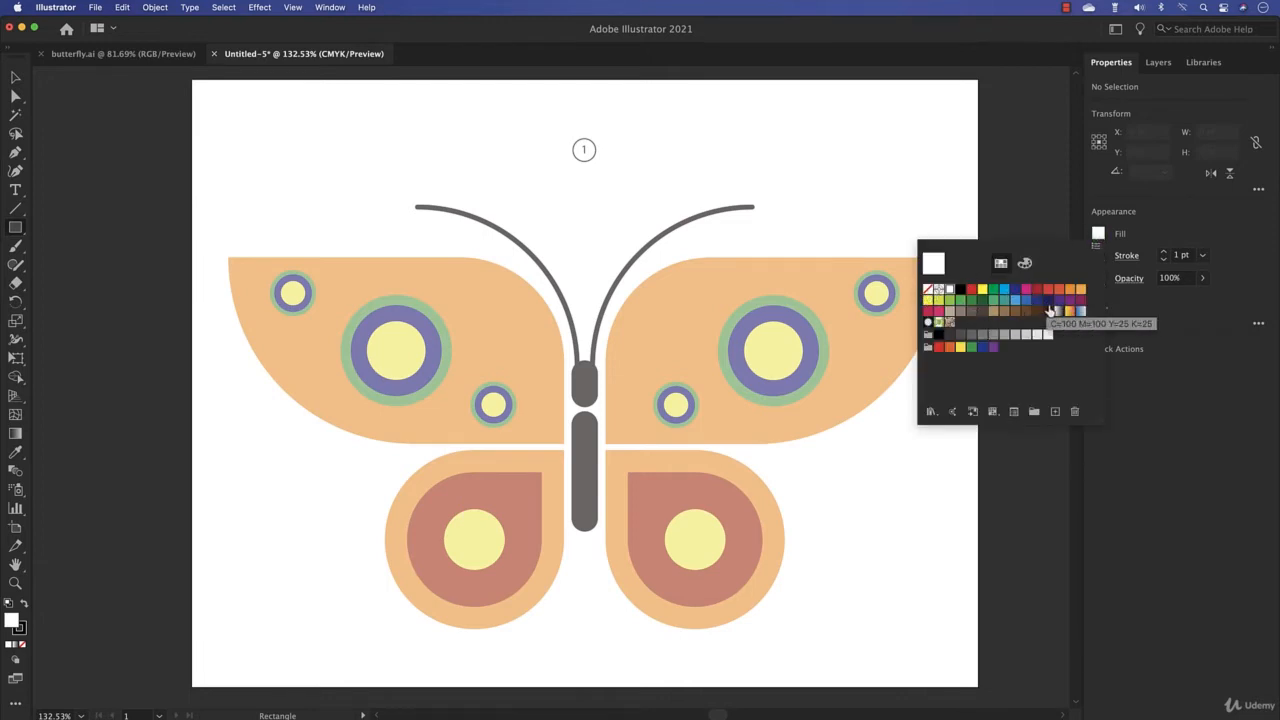
left_click(927, 290)
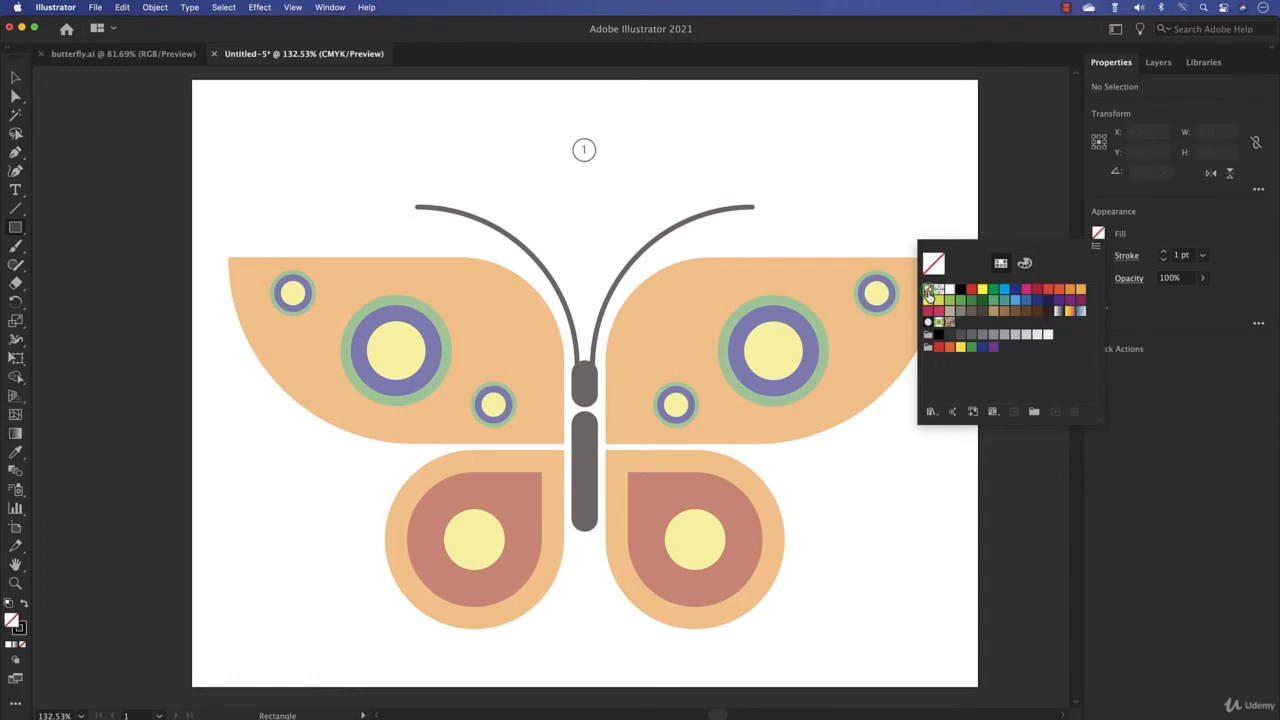
left_click(1166, 234)
left_click(1099, 257)
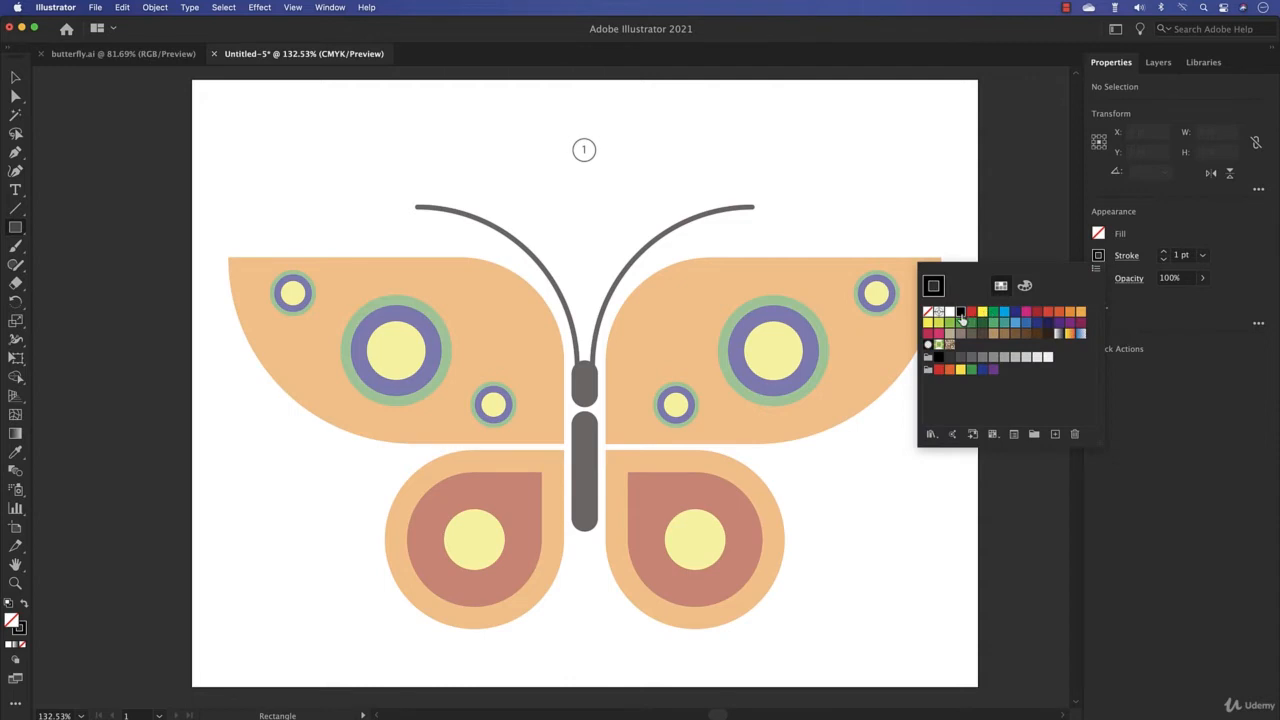
left_click(1210, 238)
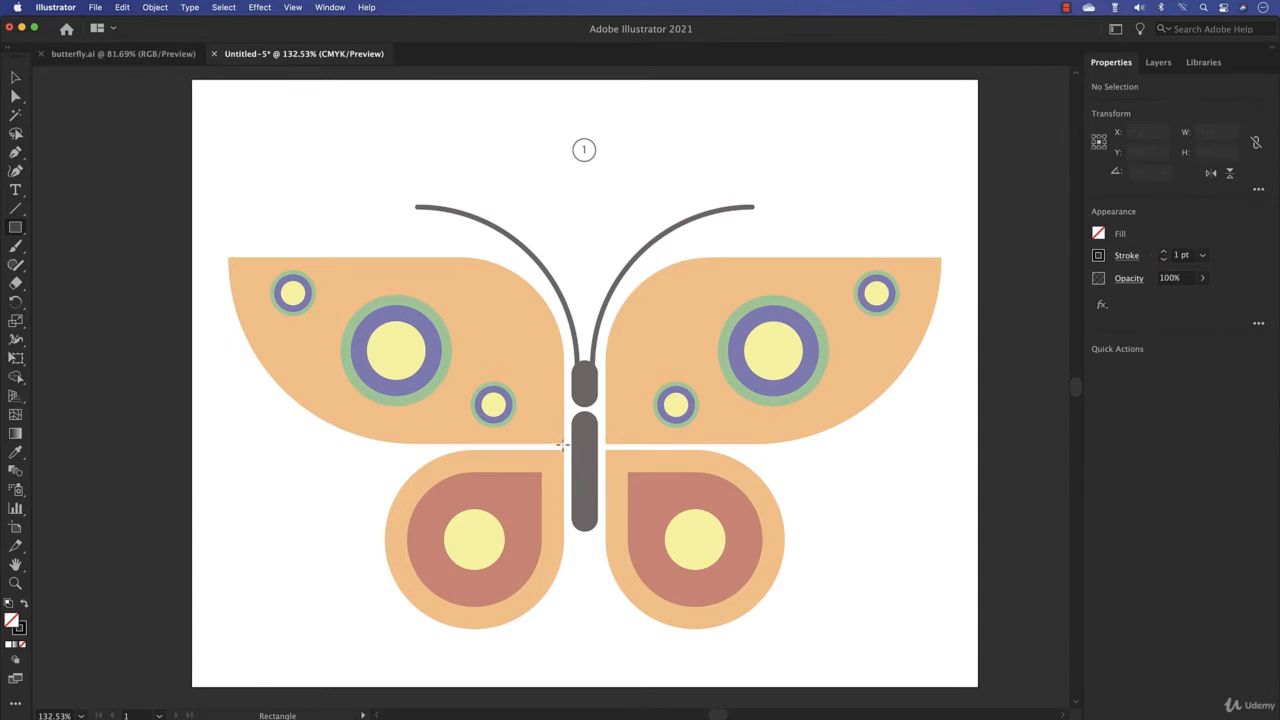
Step: Draw a rectangle about 337 × 187 pt over the template's upper left wing and round its lower-left corner to about 187 pt
mouse_move(563, 443)
left_mouse_down()
mouse_move(494, 394)
mouse_move(229, 271)
mouse_move(228, 257)
left_mouse_up()
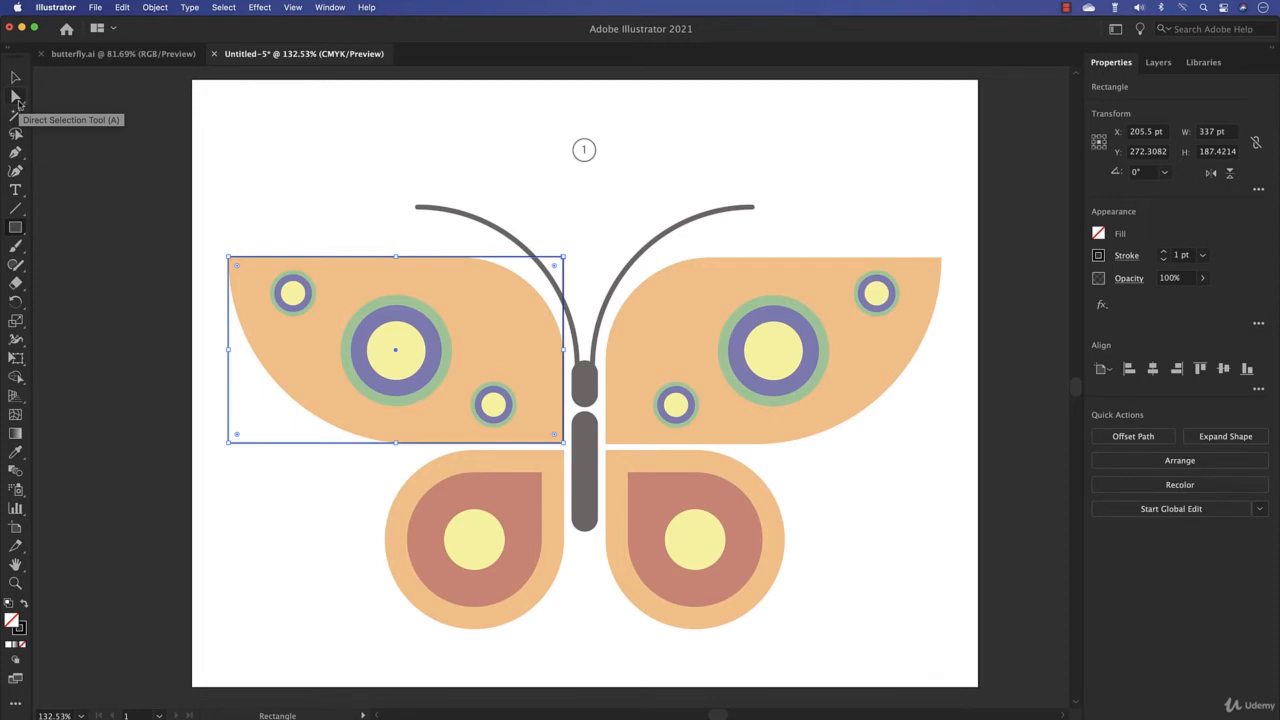
left_click(16, 97)
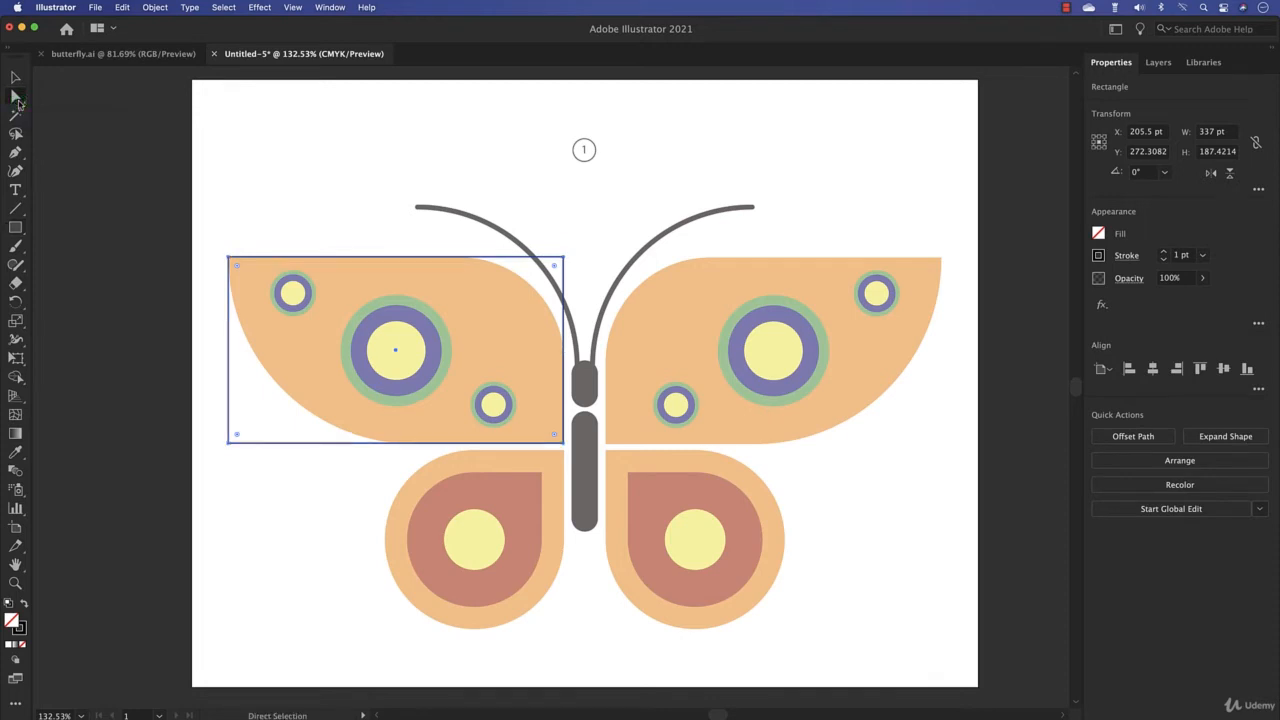
left_click(232, 440)
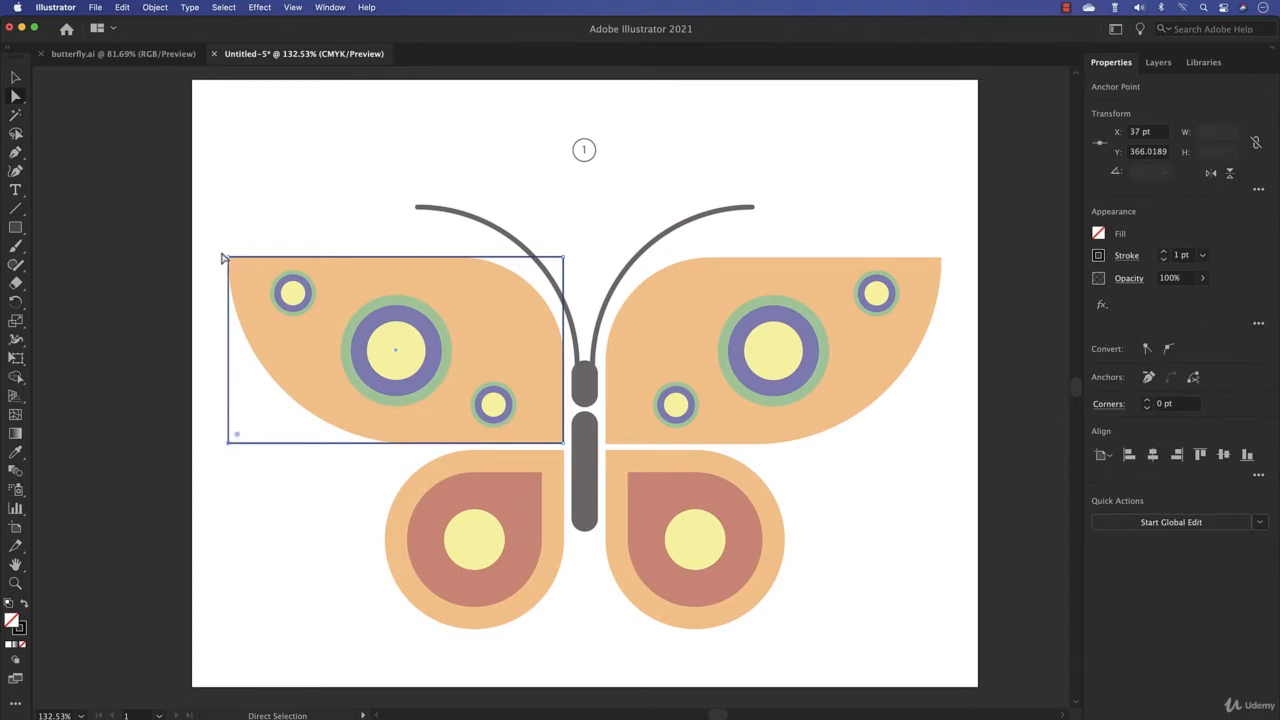
left_click_drag(237, 436, 496, 342)
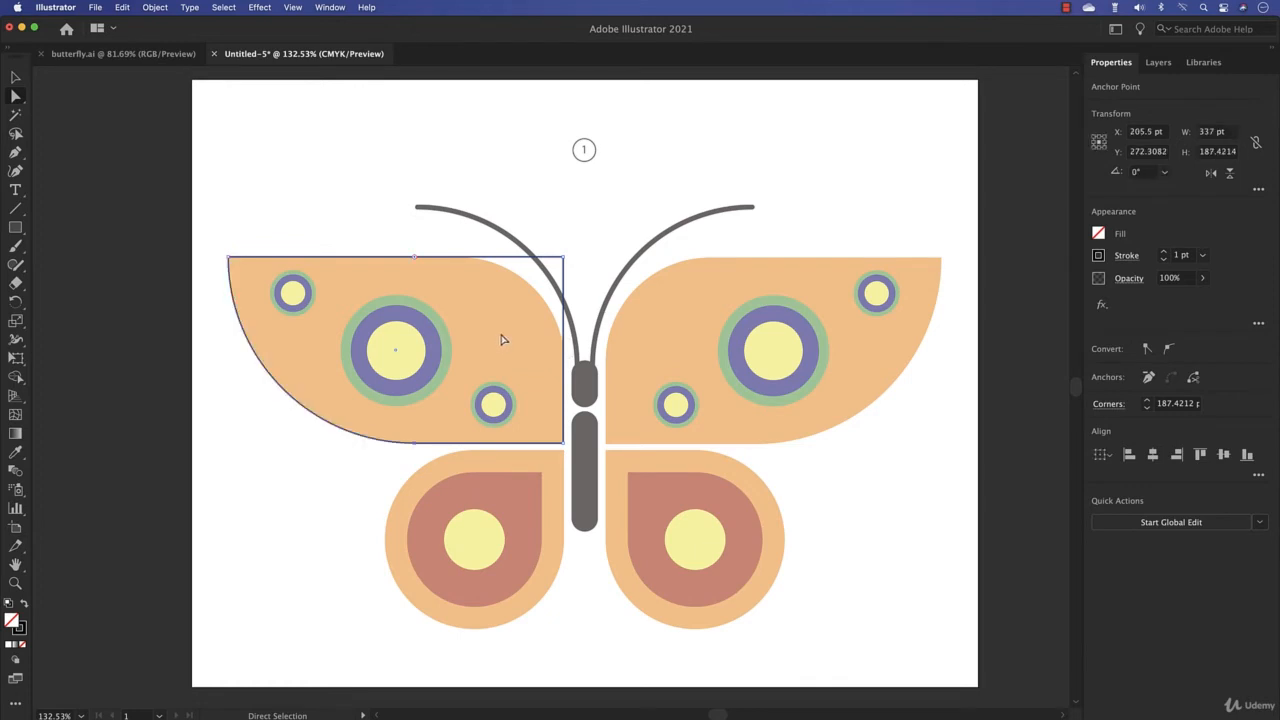
Step: Round the wing rectangle's upper-right corner to about 106 pt to follow the template, and deselect the shape
left_click(563, 258)
left_click_drag(557, 268, 463, 374)
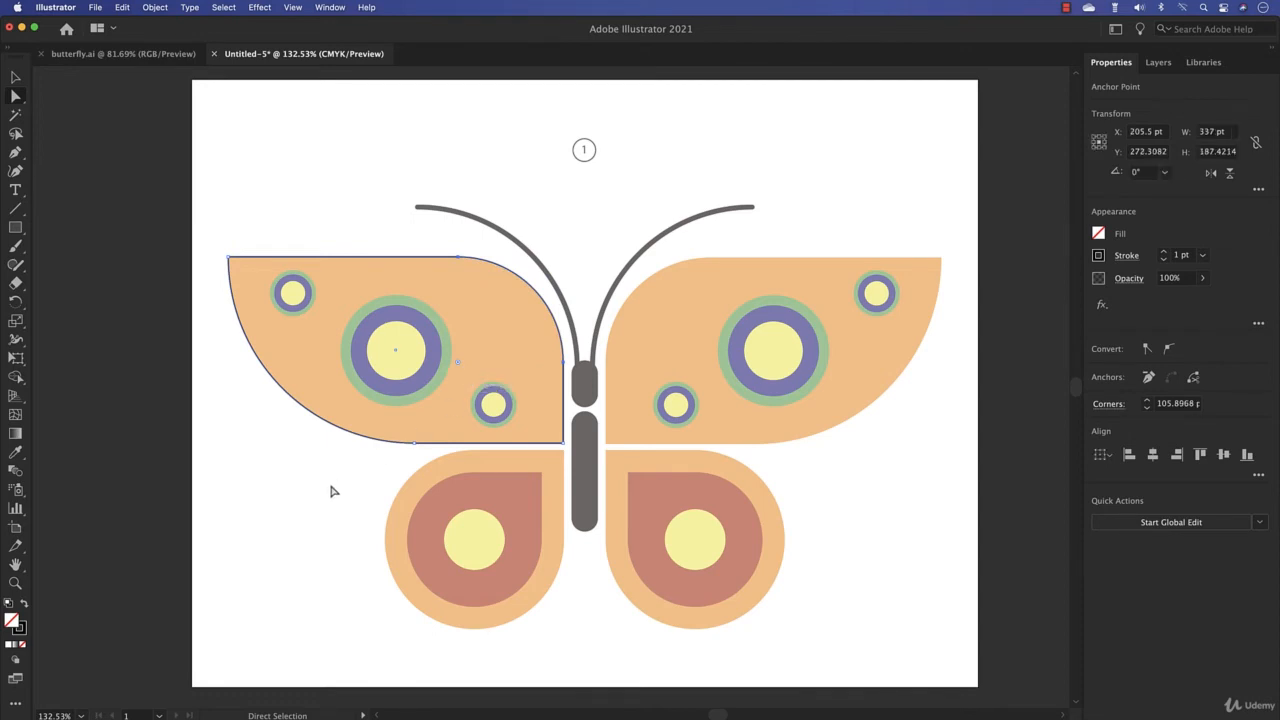
left_click(366, 493)
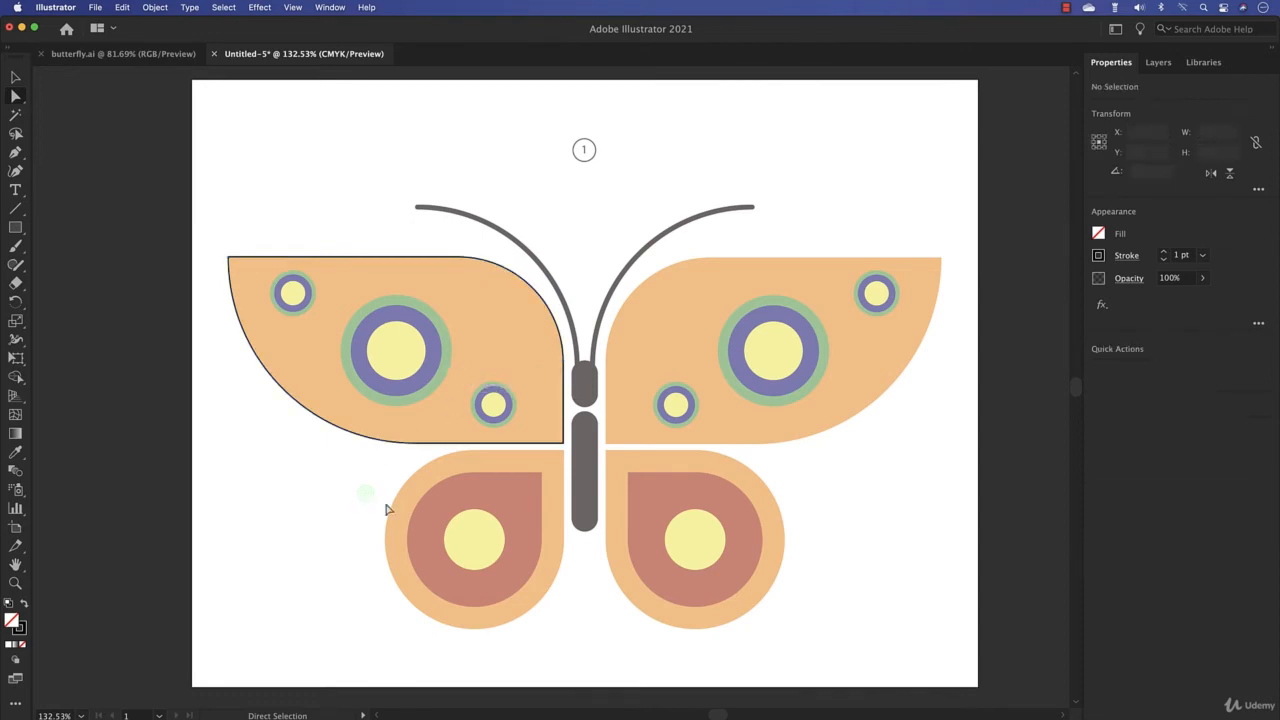
Step: Draw a square about 179 × 179 pt over the template's lower left wing
left_click(20, 224)
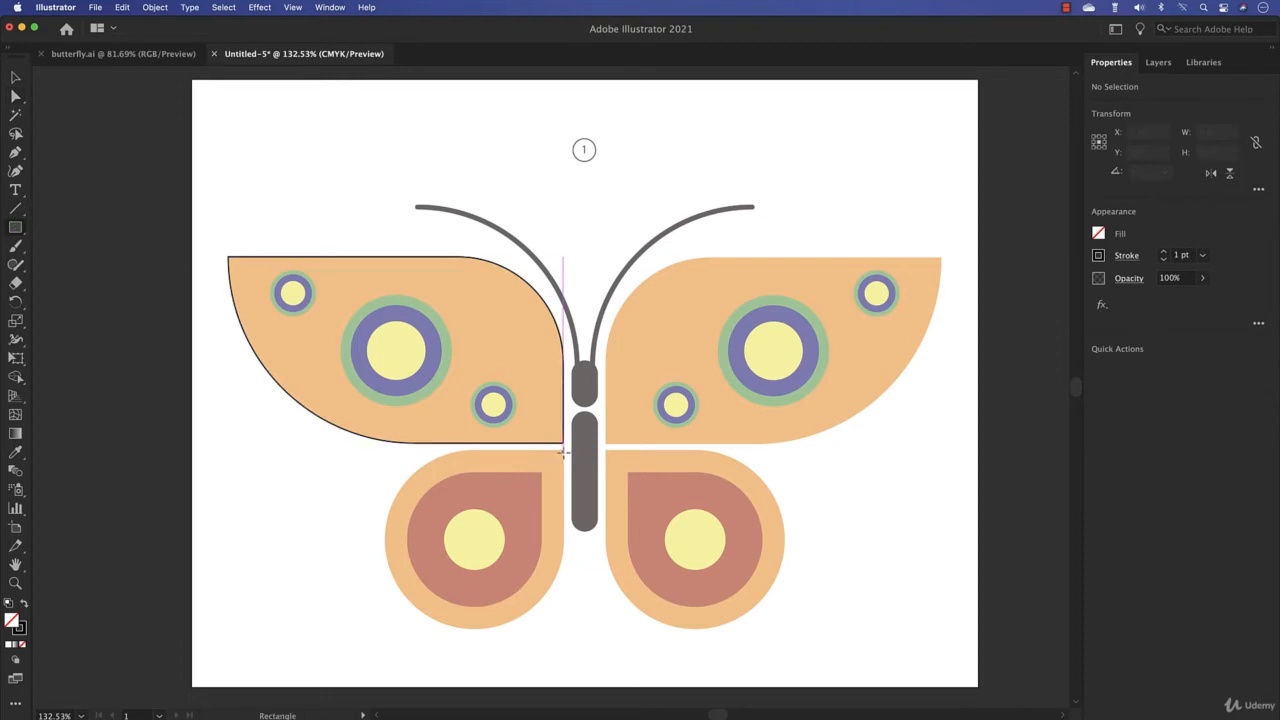
left_click_drag(562, 451, 414, 629)
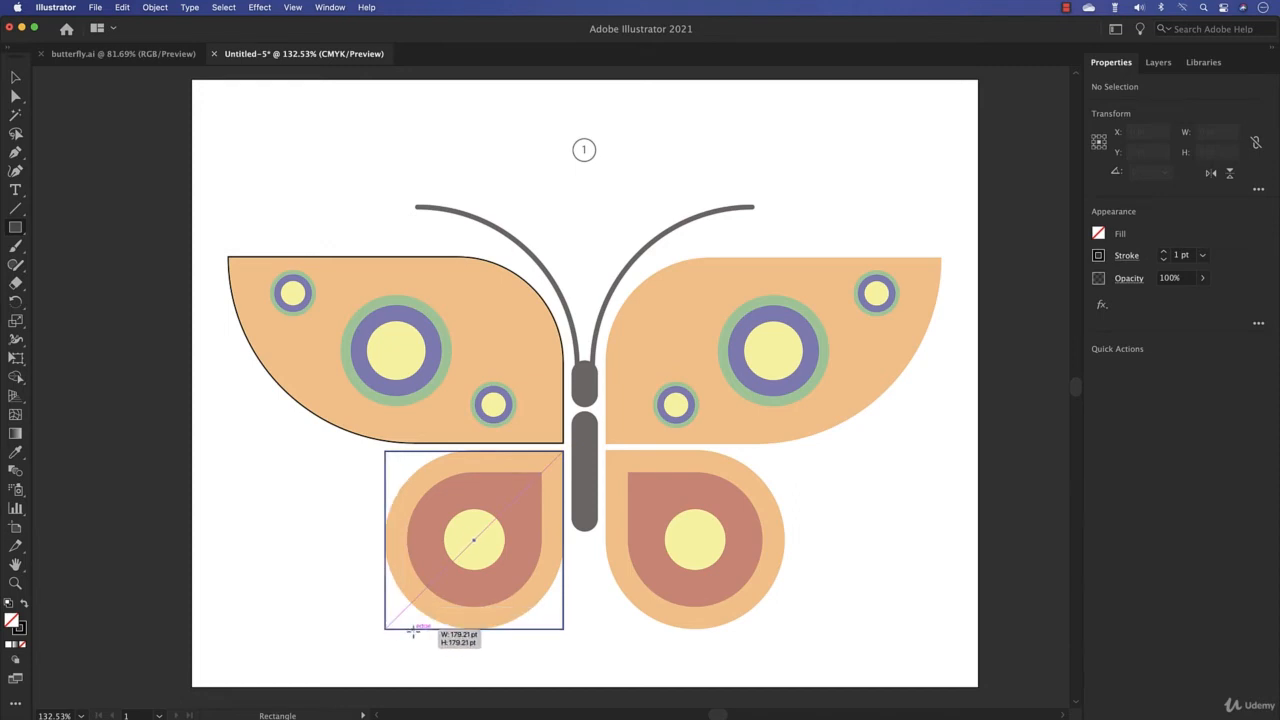
left_click_drag(413, 630, 413, 630)
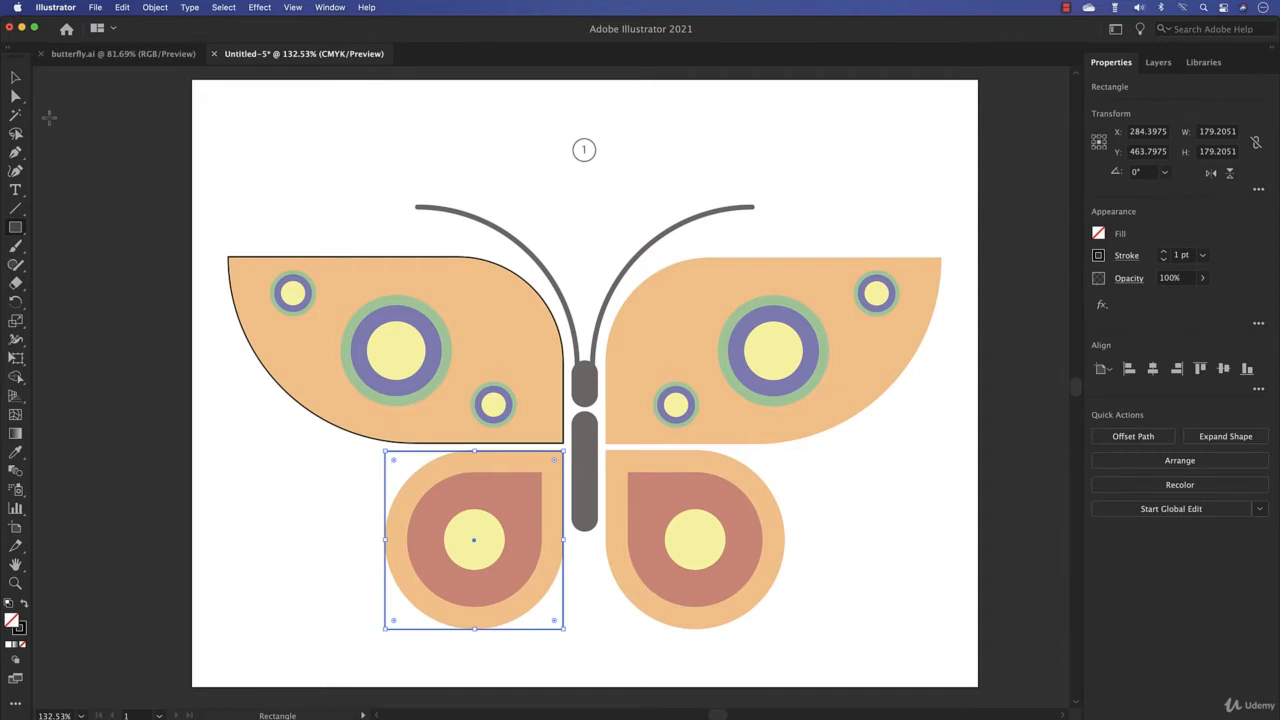
Step: Round all corners of the lower wing square except the upper-right one together to about 90 pt
left_click(15, 96)
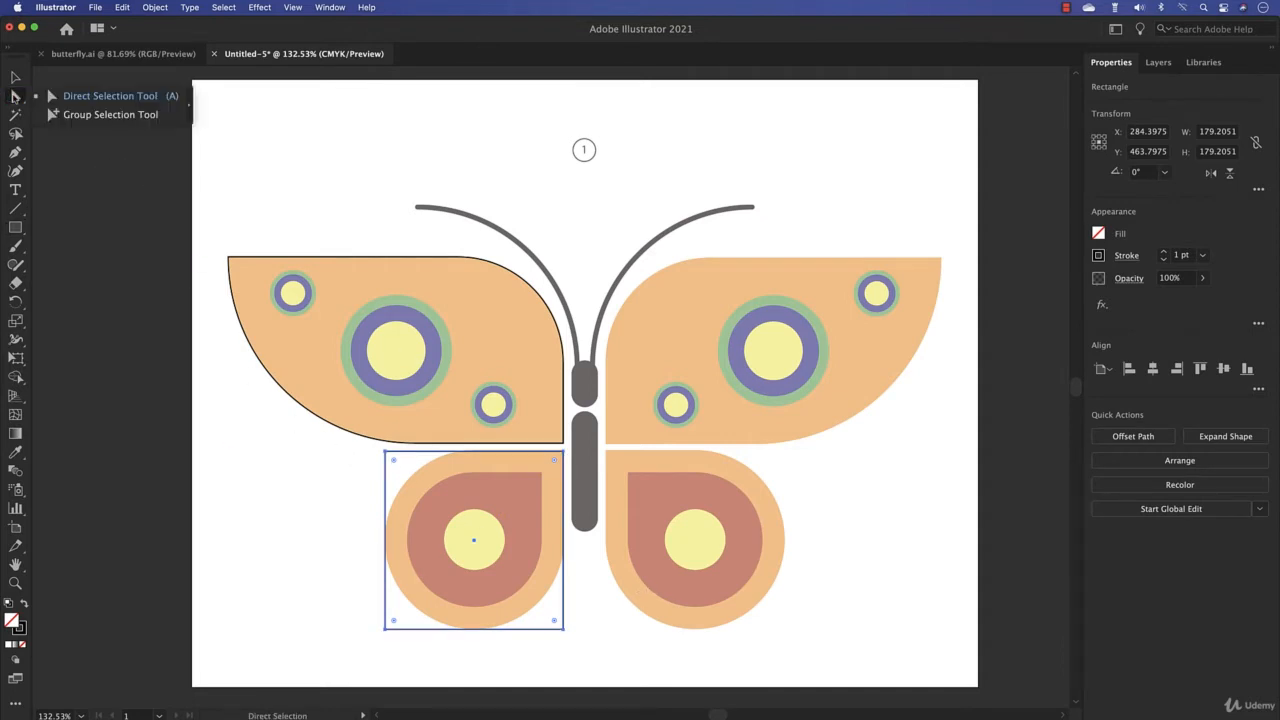
left_click(386, 452)
left_click(386, 630, "shift")
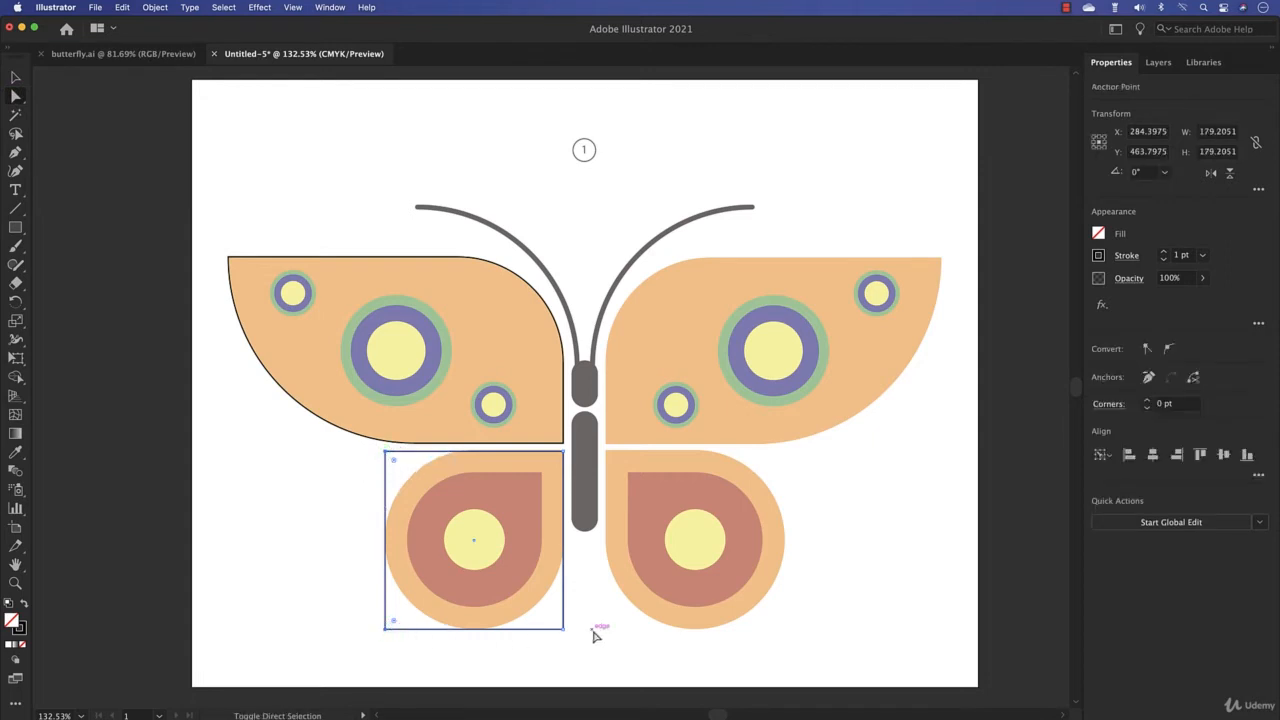
left_click(563, 629, "shift")
left_click_drag(400, 625, 583, 543)
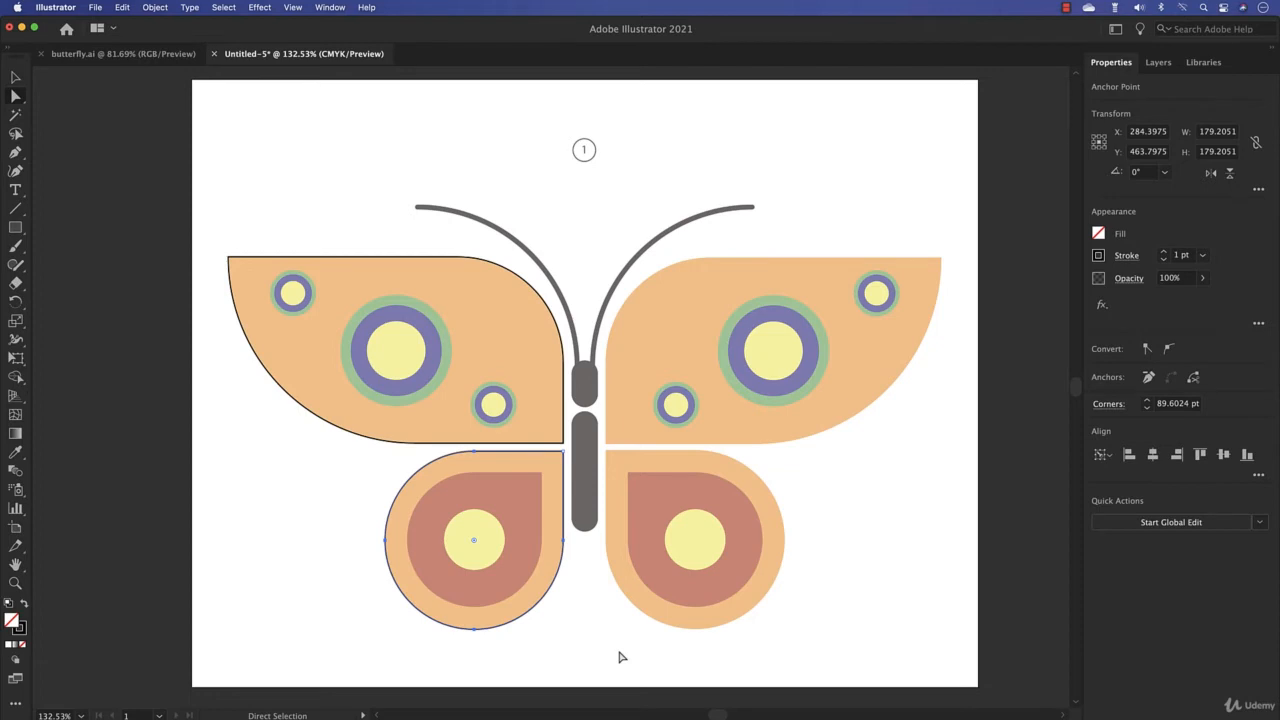
Step: Select the whole lower left wing outline and copy it
left_click(15, 77)
left_click(252, 461)
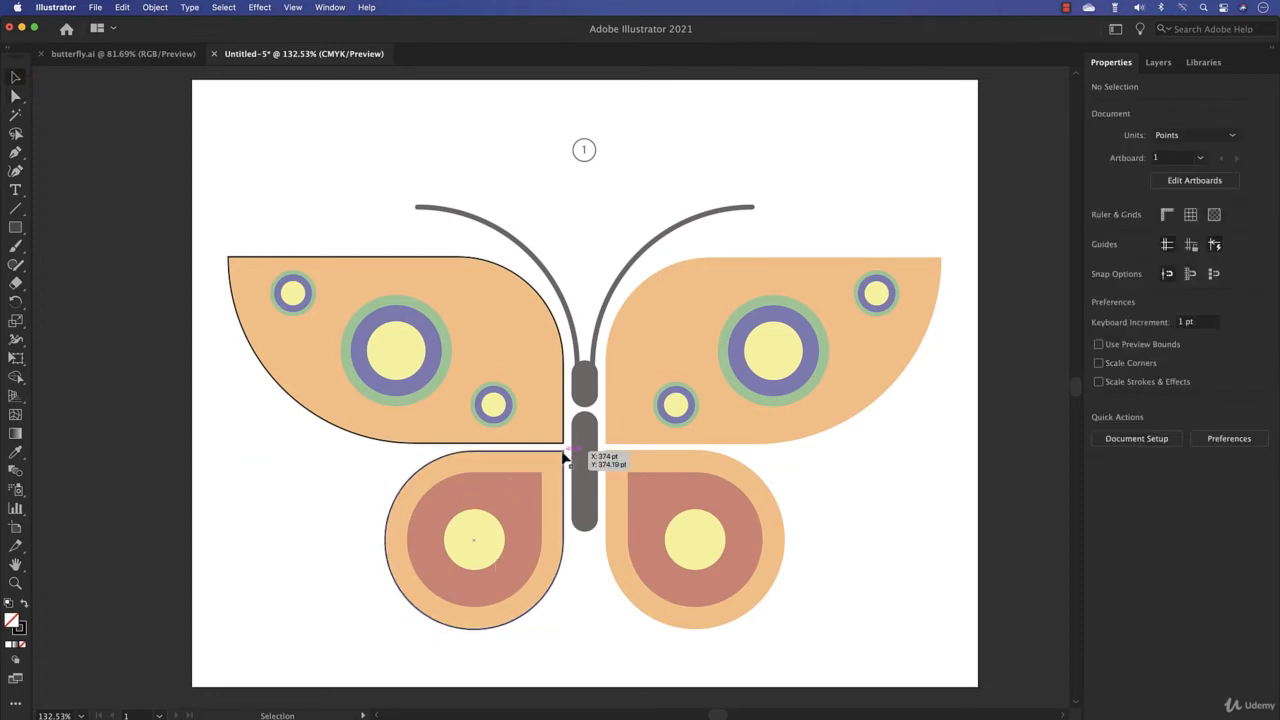
left_click(552, 486)
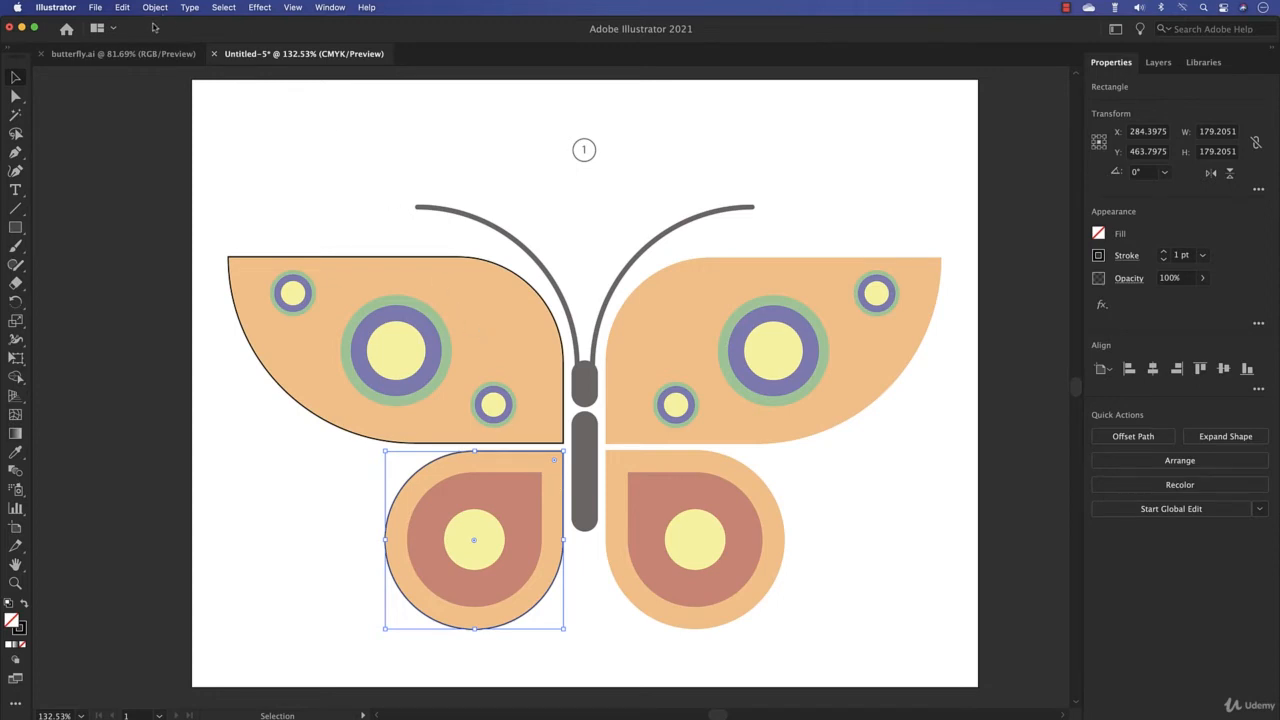
left_click(121, 8)
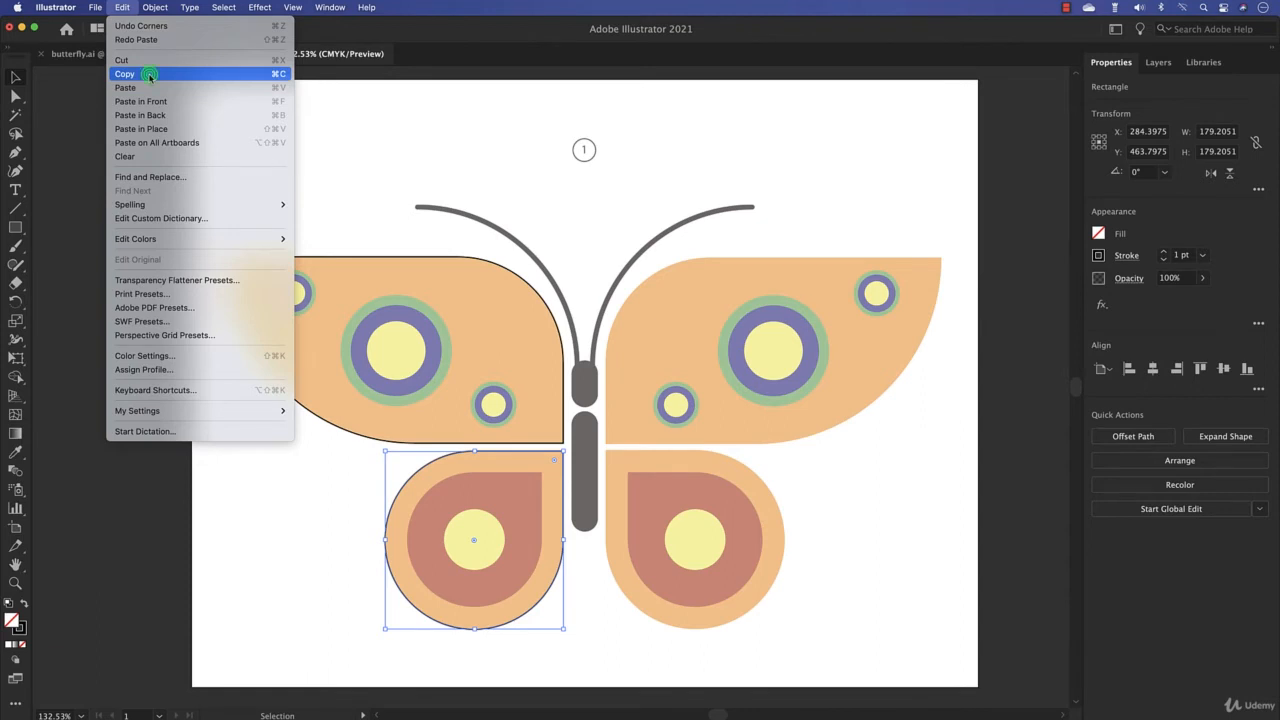
left_click(150, 75)
Step: Paste the copied wing outline with the regular Paste command and undo the paste
left_click(122, 8)
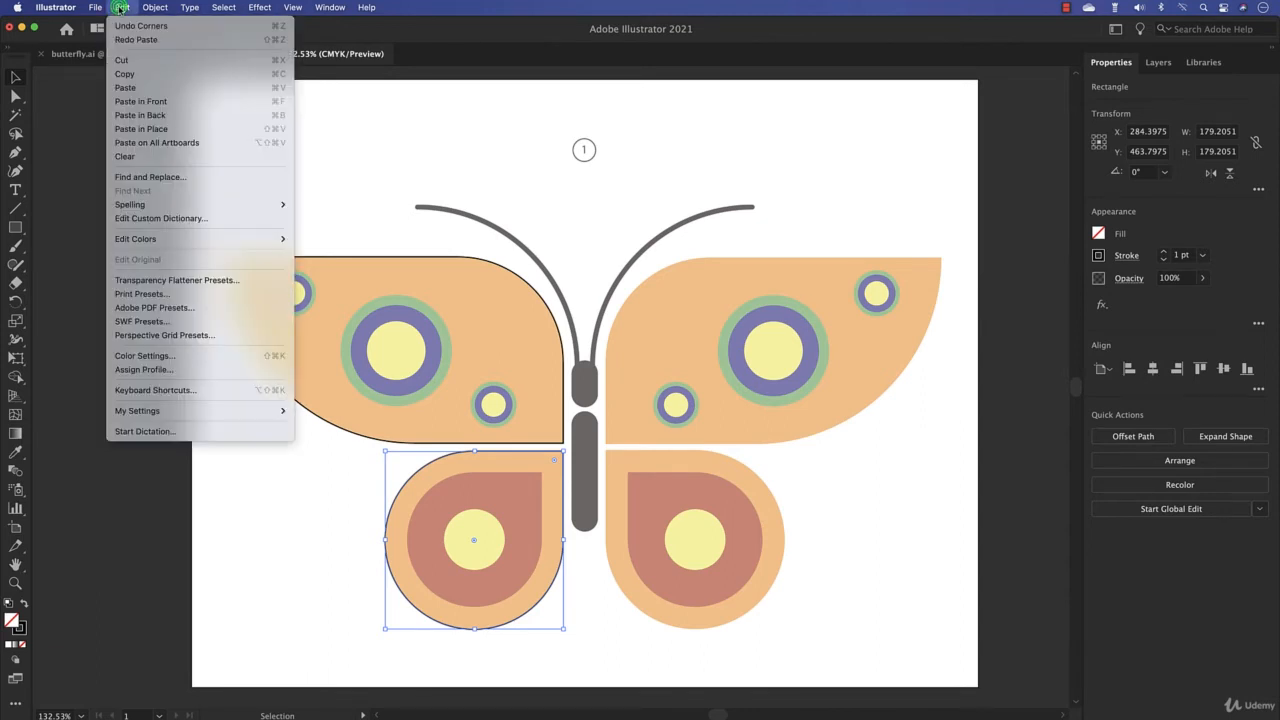
left_click(186, 88)
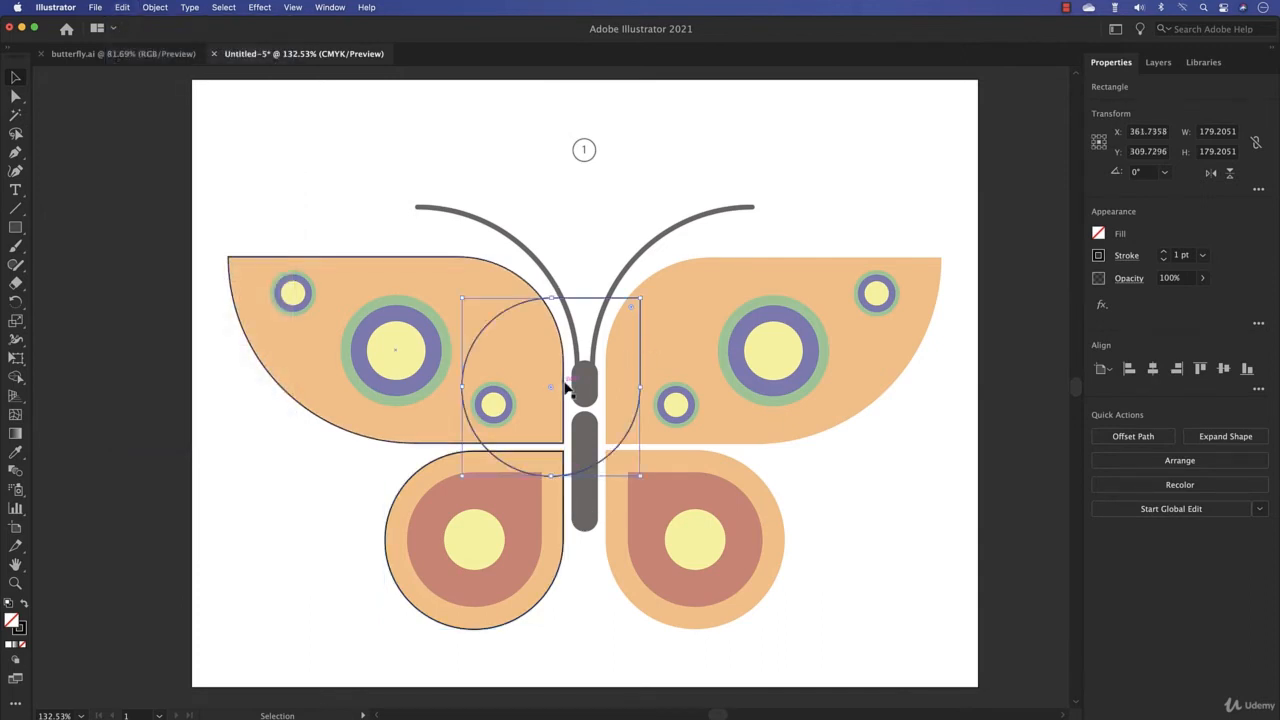
key("a")
key("ctrl+z")
key("v")
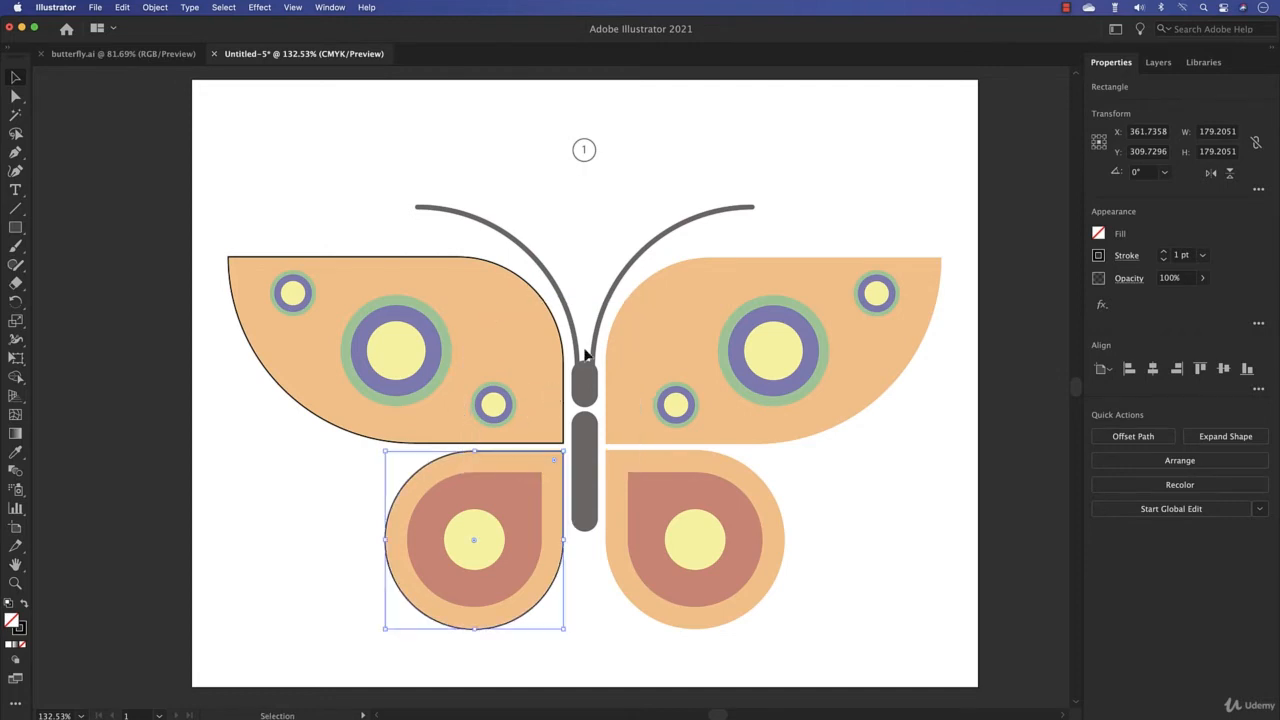
Step: Paste the copied lower wing outline directly in front of the original, test-move the copy and undo the move
left_click(122, 8)
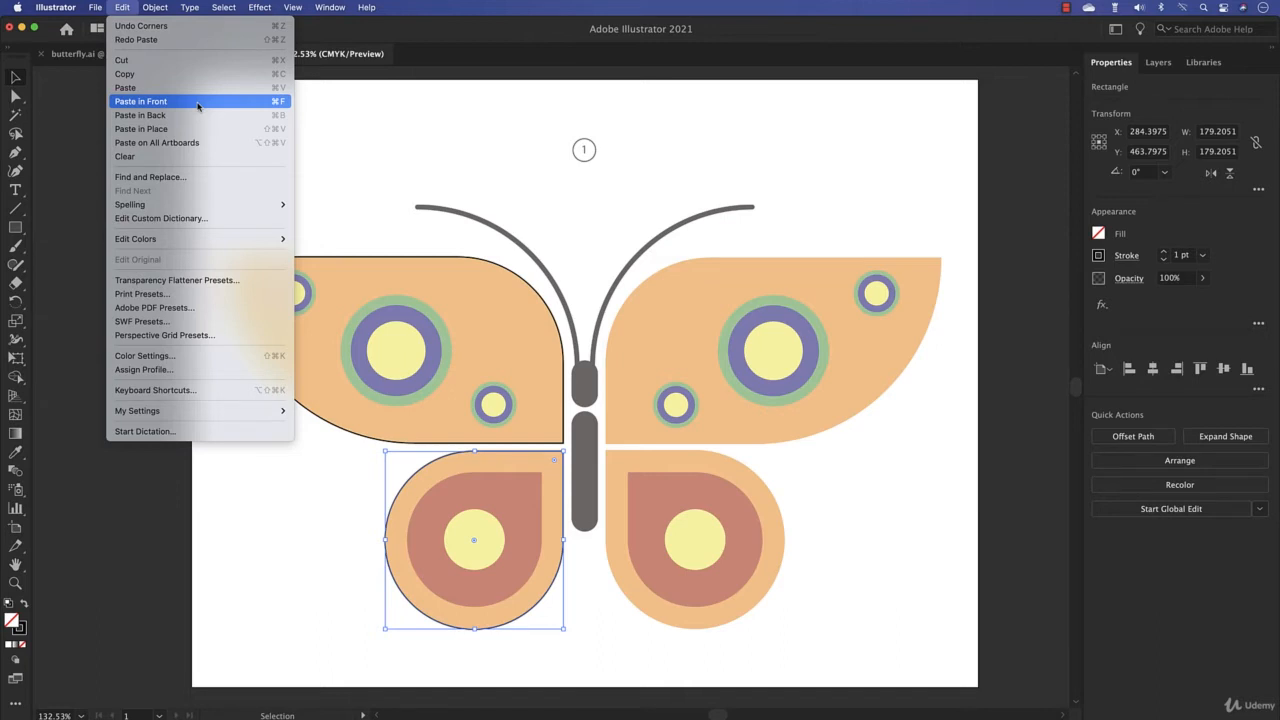
left_click(198, 104)
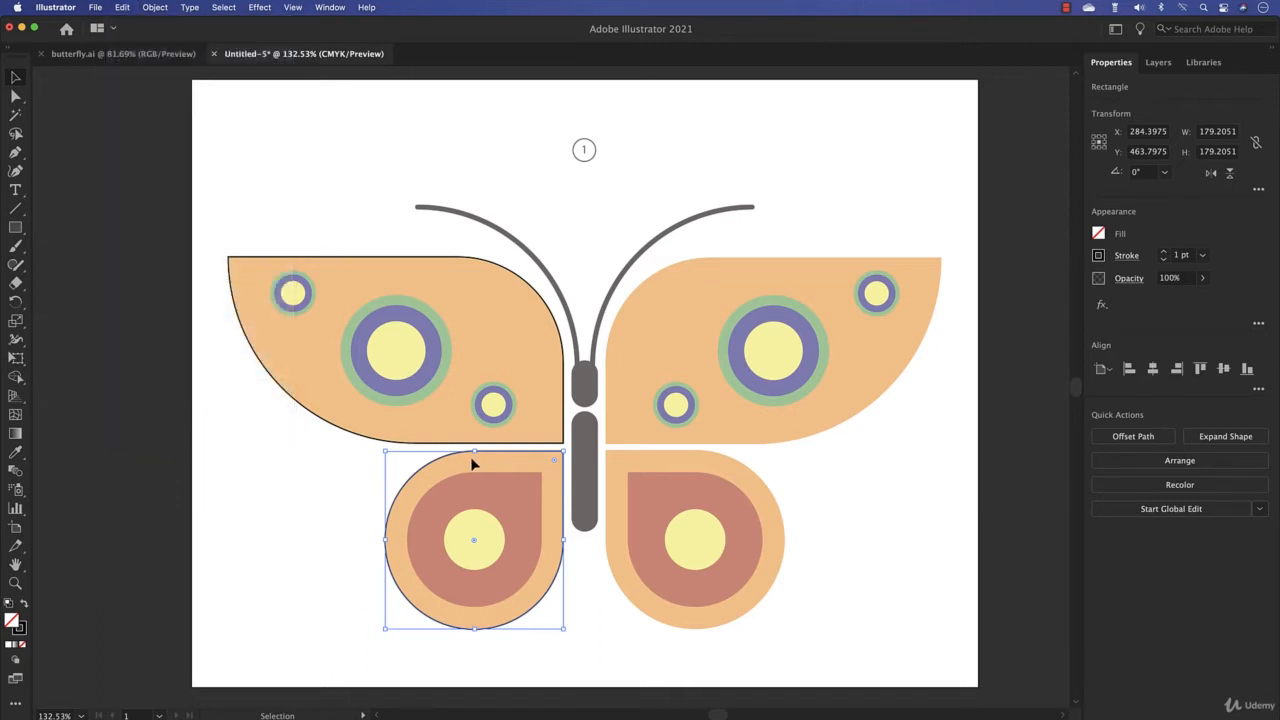
left_click_drag(492, 457, 674, 484)
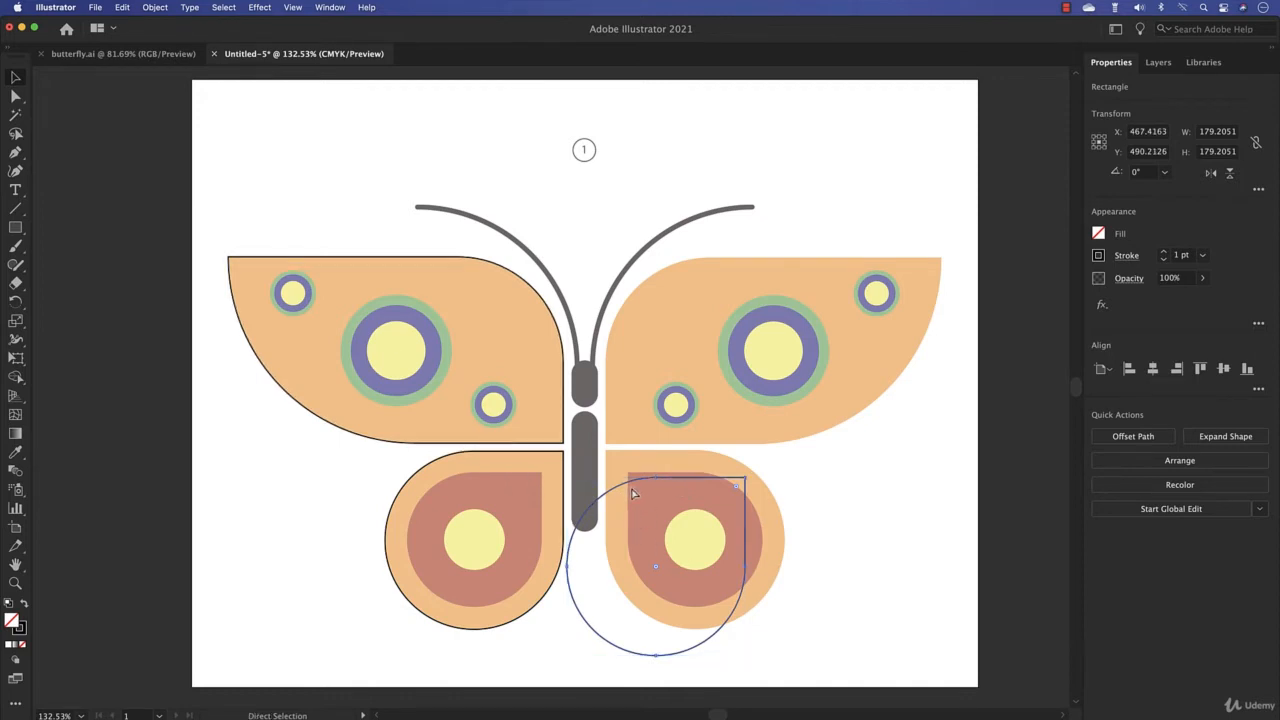
key("super+z")
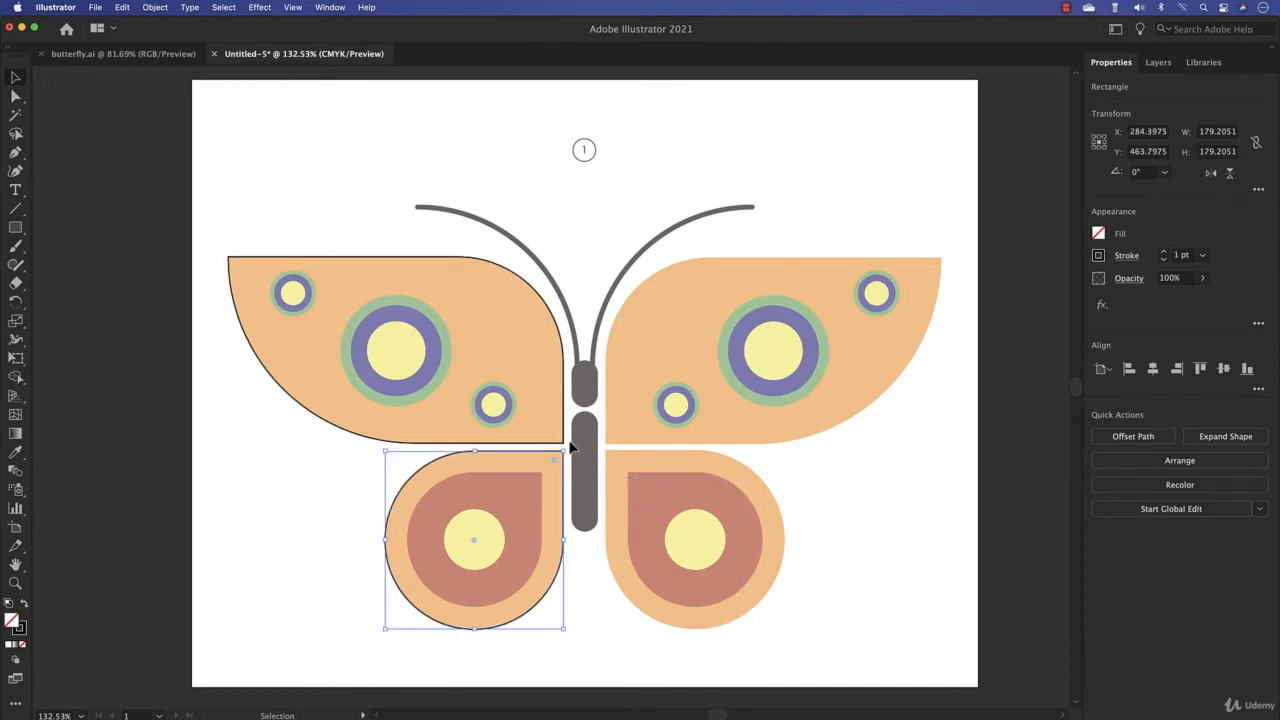
Step: Enable Scale Corners and reselect the pasted copy of the lower left wing outline
mouse_move(563, 452)
left_mouse_down()
mouse_move(541, 478)
mouse_move(568, 456)
left_mouse_up()
left_click_drag(474, 541, 481, 540)
left_click(1040, 108)
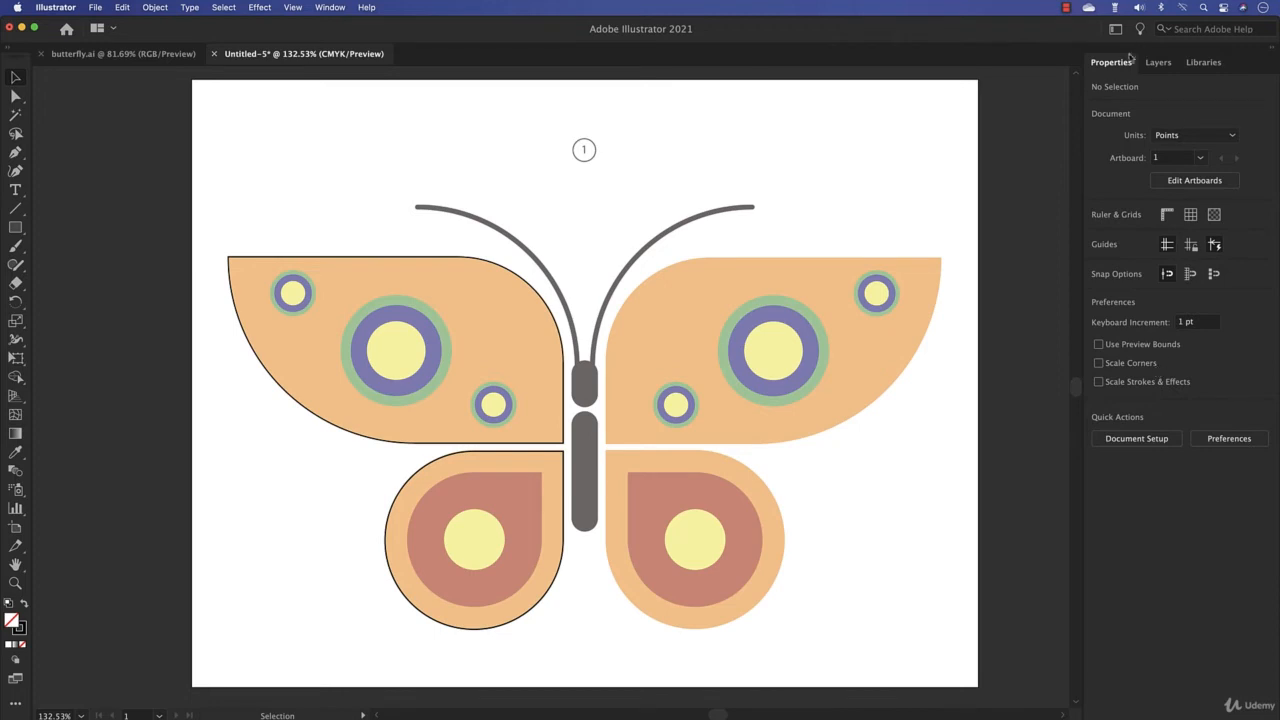
left_click(1099, 363)
left_click(560, 467)
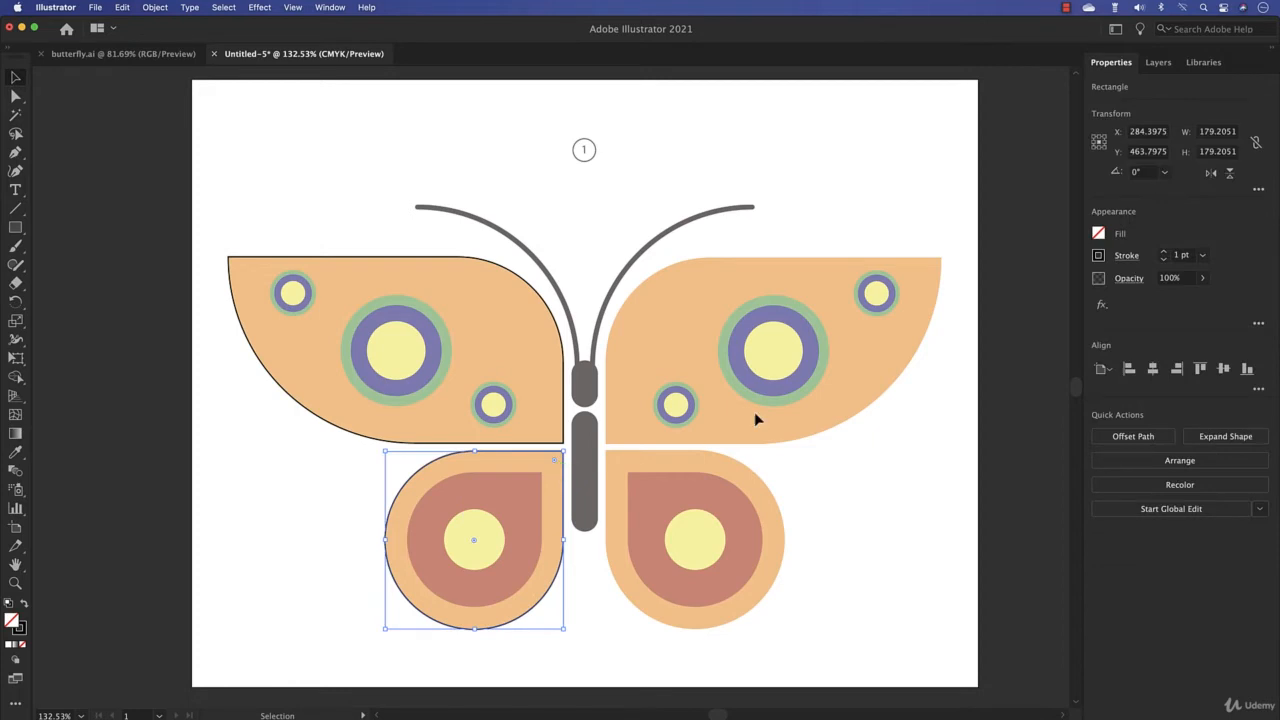
left_click(1259, 191)
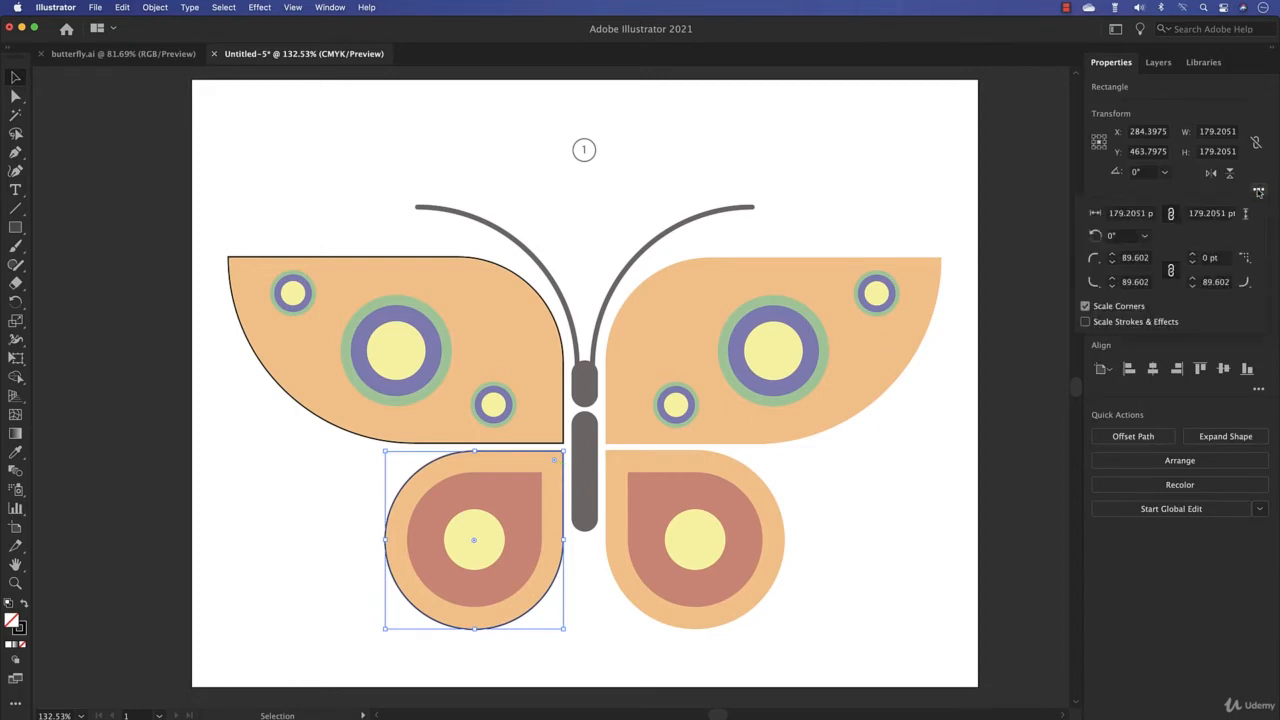
left_click(1086, 307)
left_click(1031, 354)
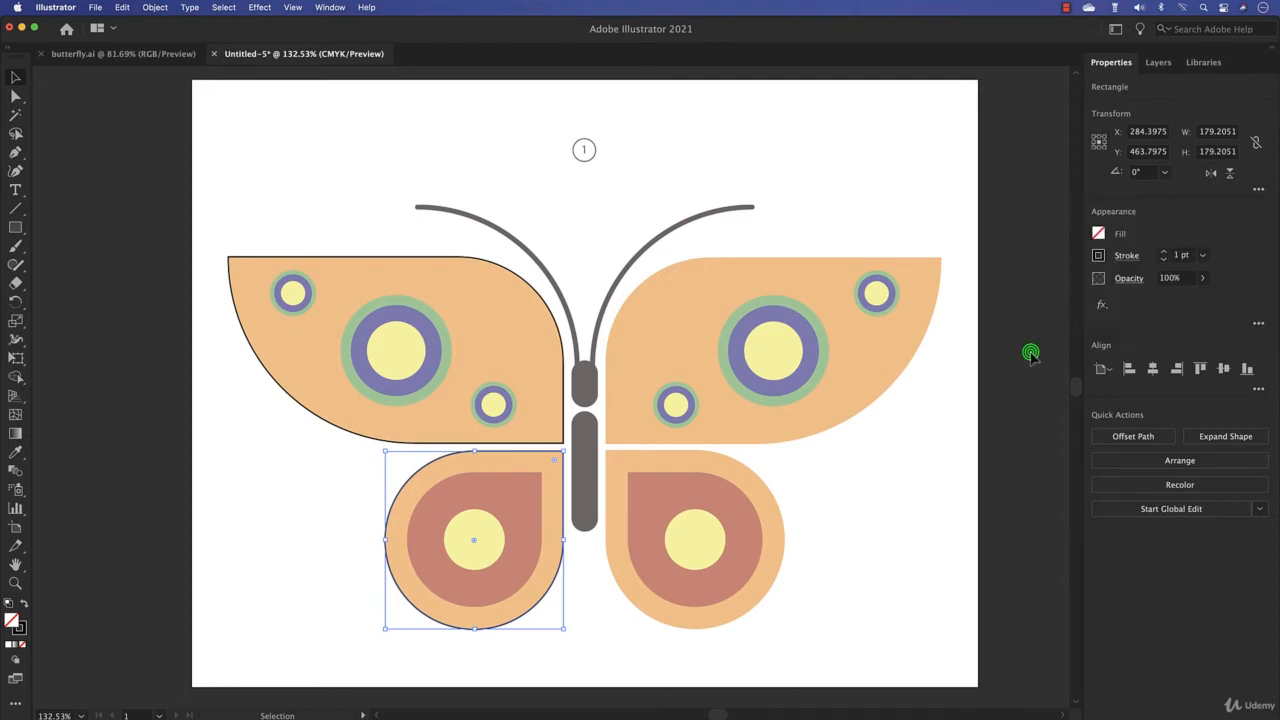
Step: Scale the wing copy about its centre to about 135 × 135 pt, and add another concentric copy scaled to about 62 × 62 pt
left_click_drag(565, 453, 541, 474)
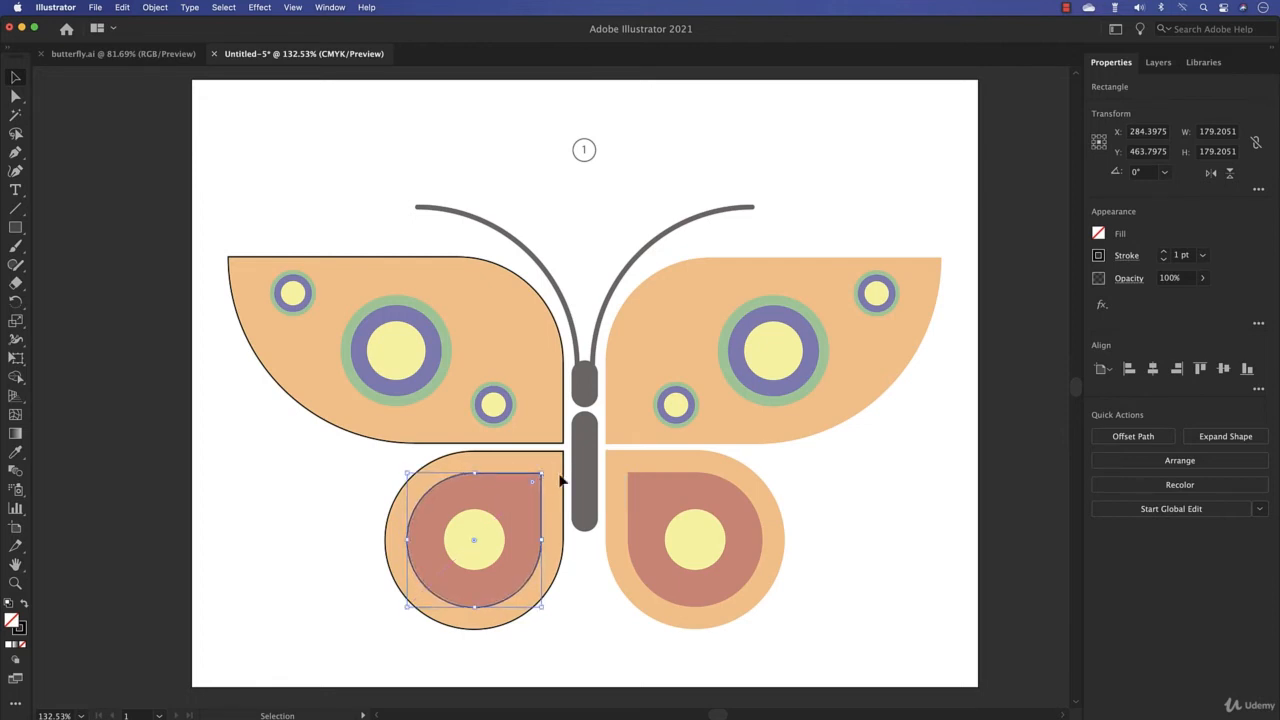
key("a")
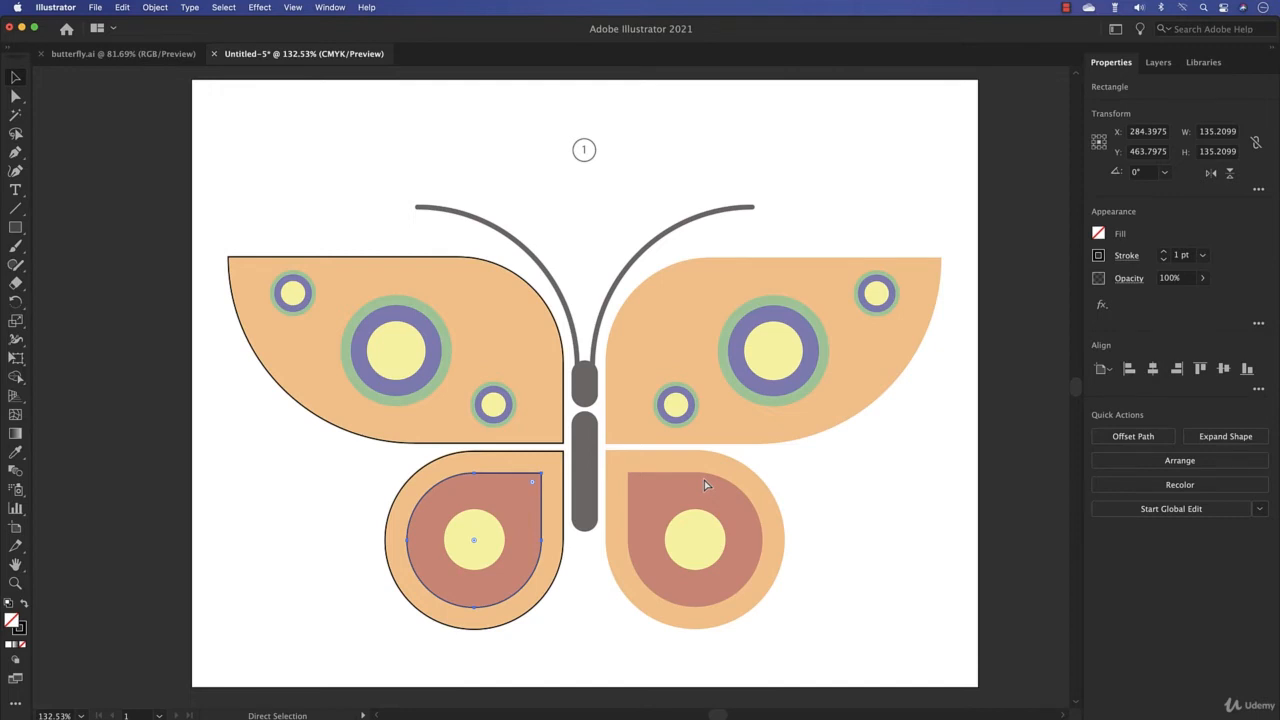
key("v")
left_click_drag(541, 474, 538, 473)
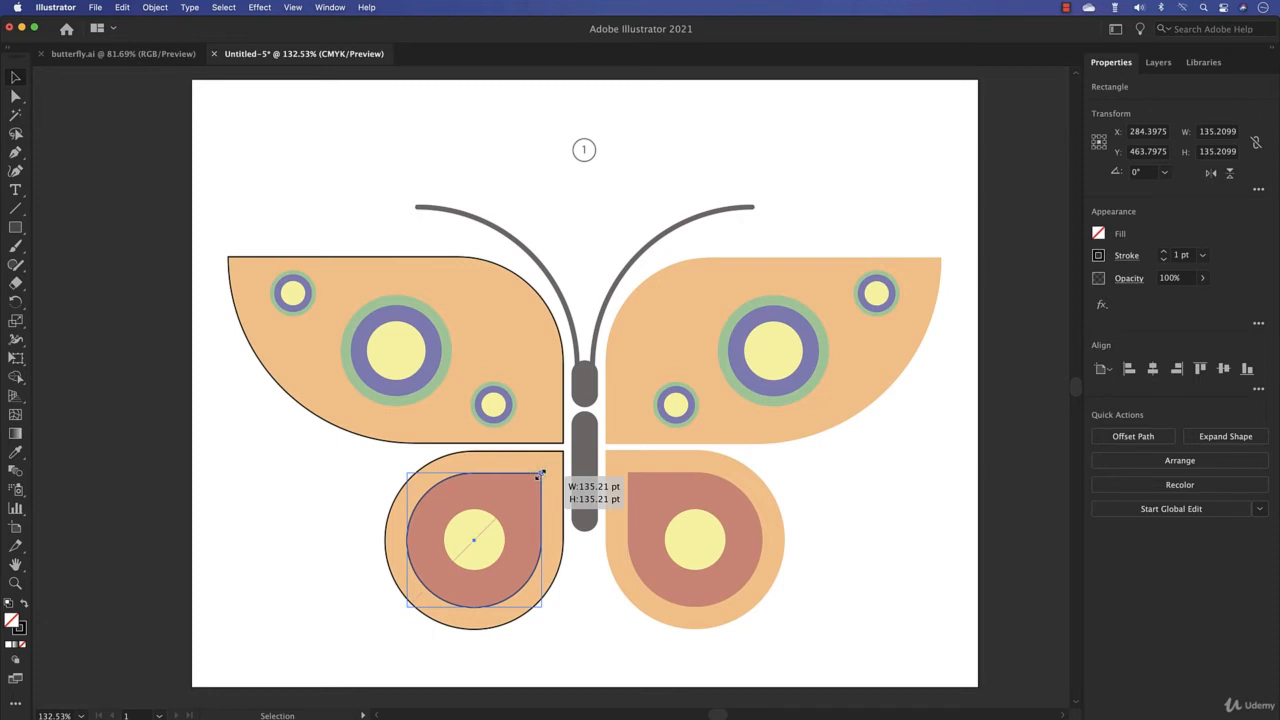
left_click_drag(538, 474, 508, 512)
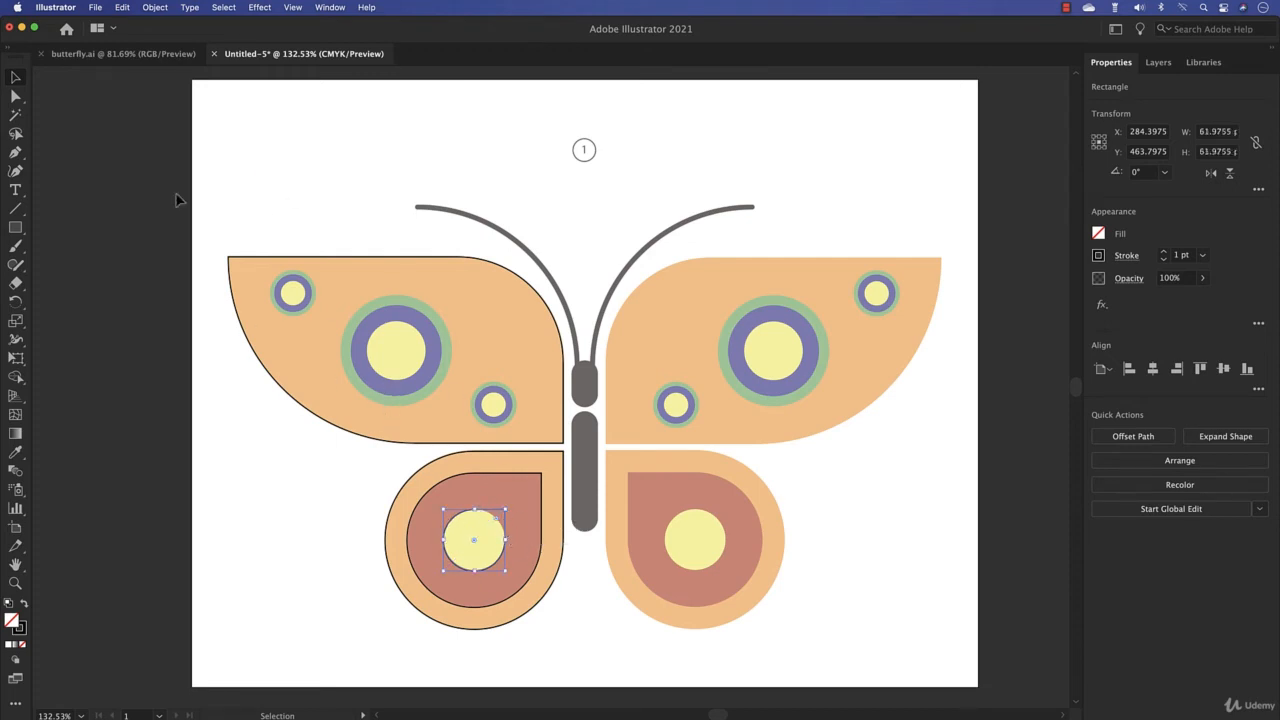
Step: Round the smallest copy's upper-right corner to about 31 pt so it forms a circle, and deselect it
left_click(18, 95)
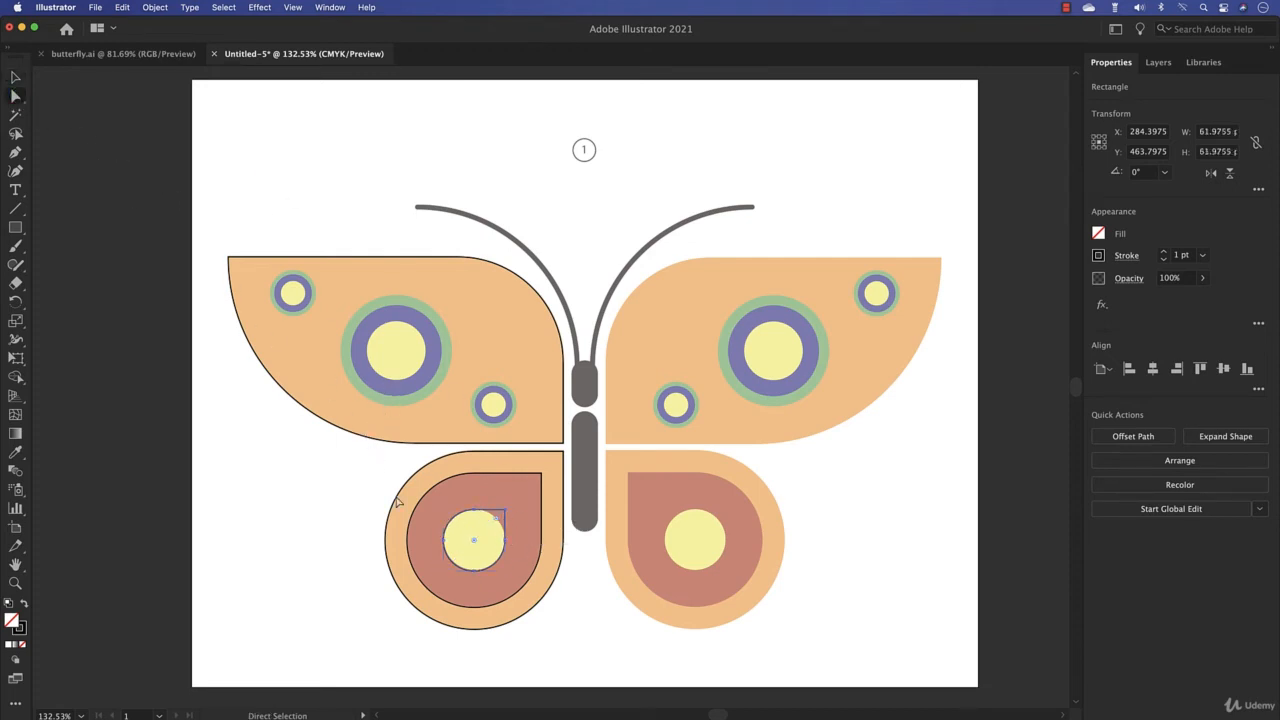
left_click_drag(506, 513, 462, 550)
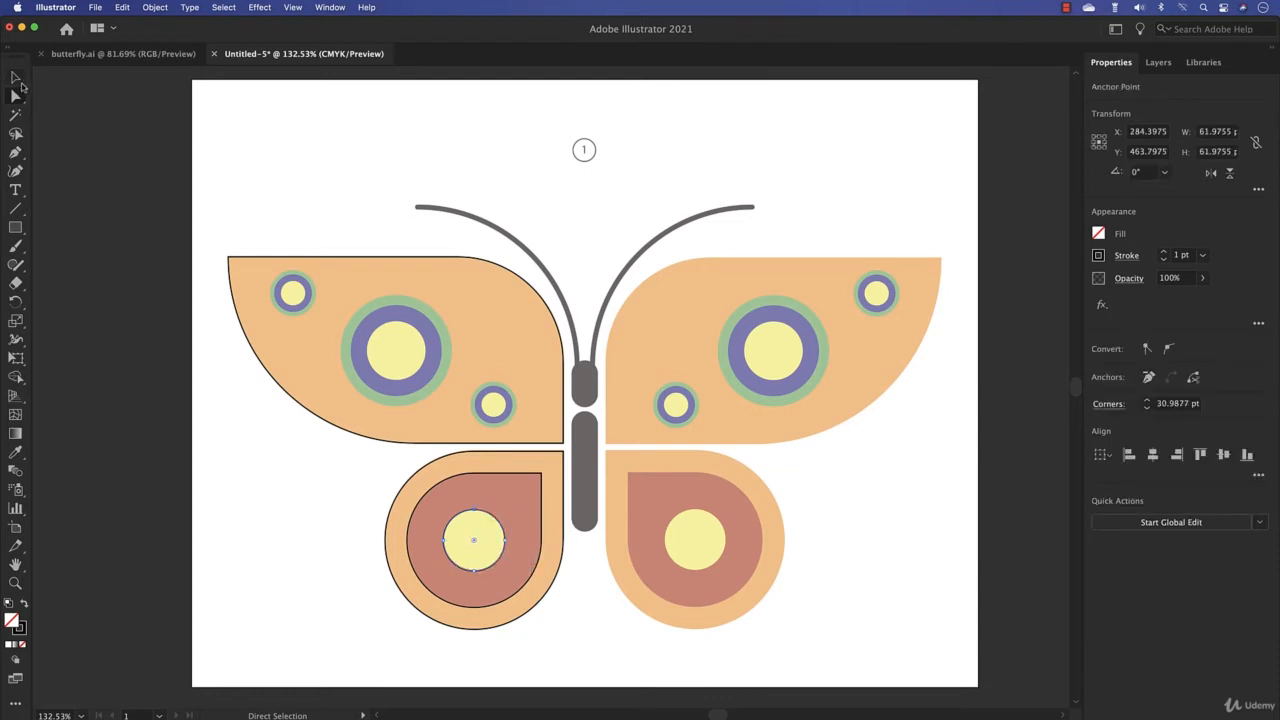
left_click(16, 78)
left_click(306, 183)
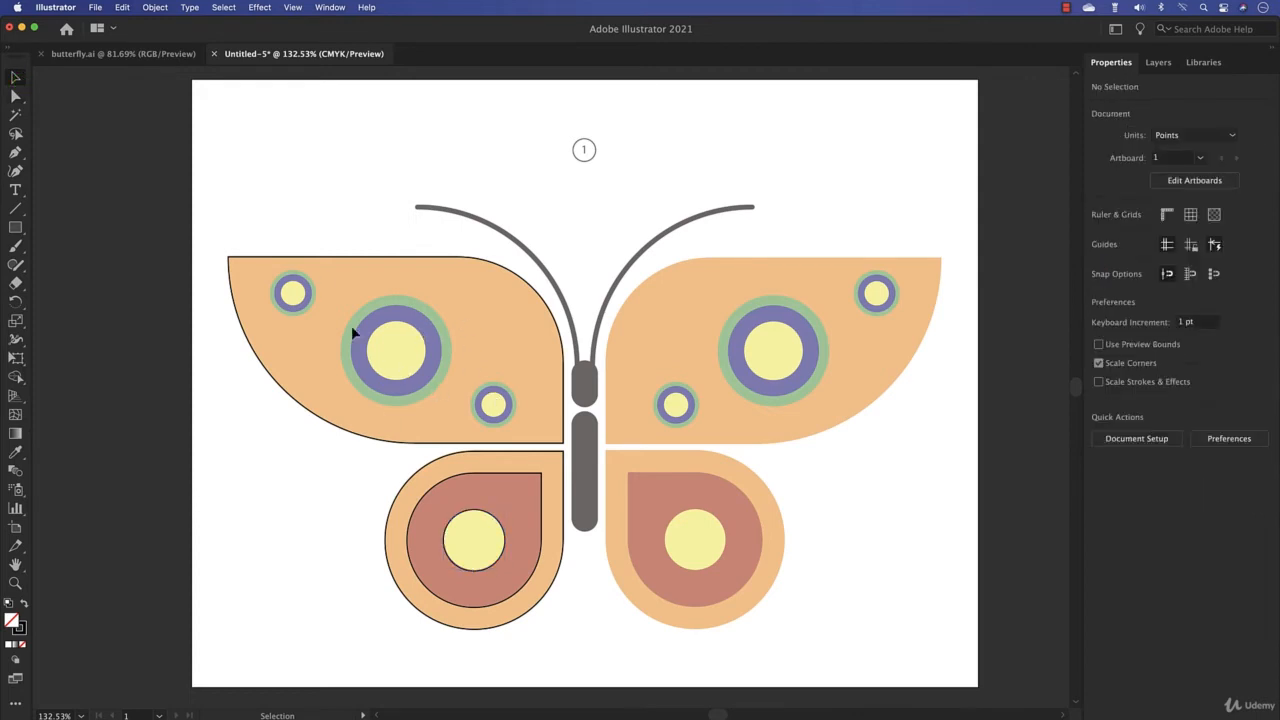
Step: Draw a practice ellipse about 108 × 175 pt and a circle about 156 pt wide beside the artboard, and remove both
left_click_drag(15, 228, 95, 265)
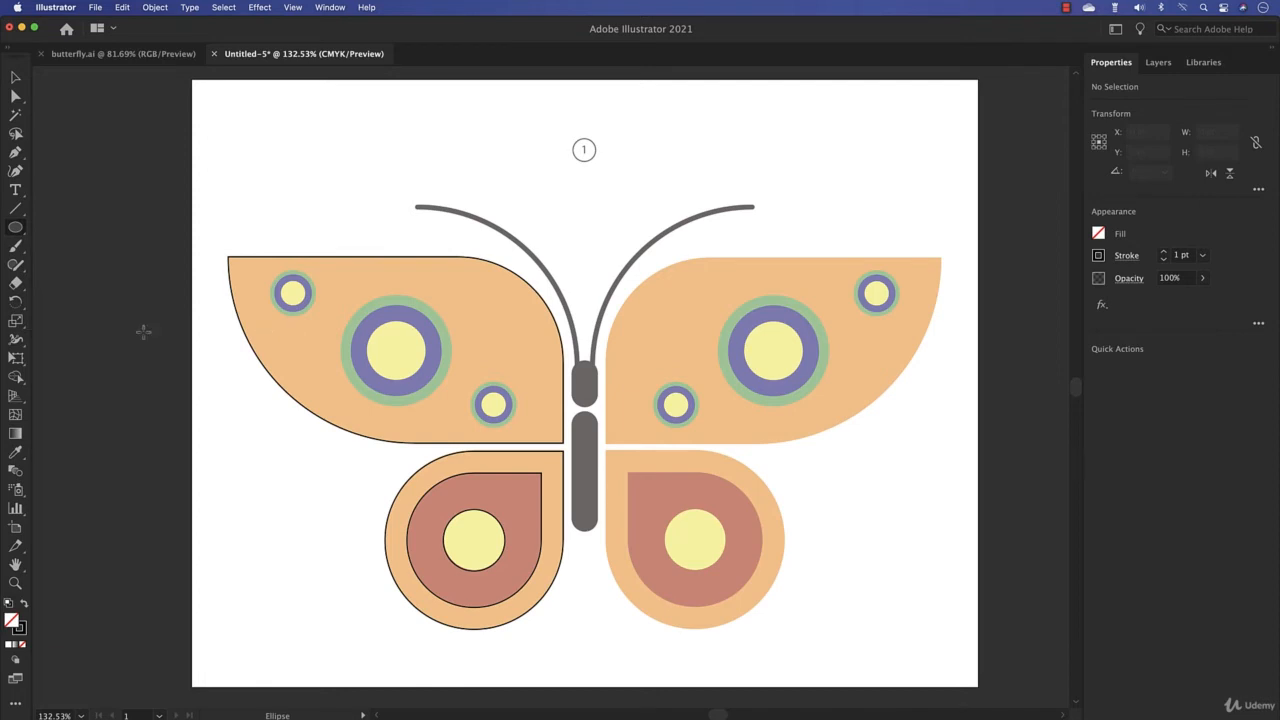
left_click_drag(143, 332, 437, 354)
left_click_drag(177, 291, 284, 467)
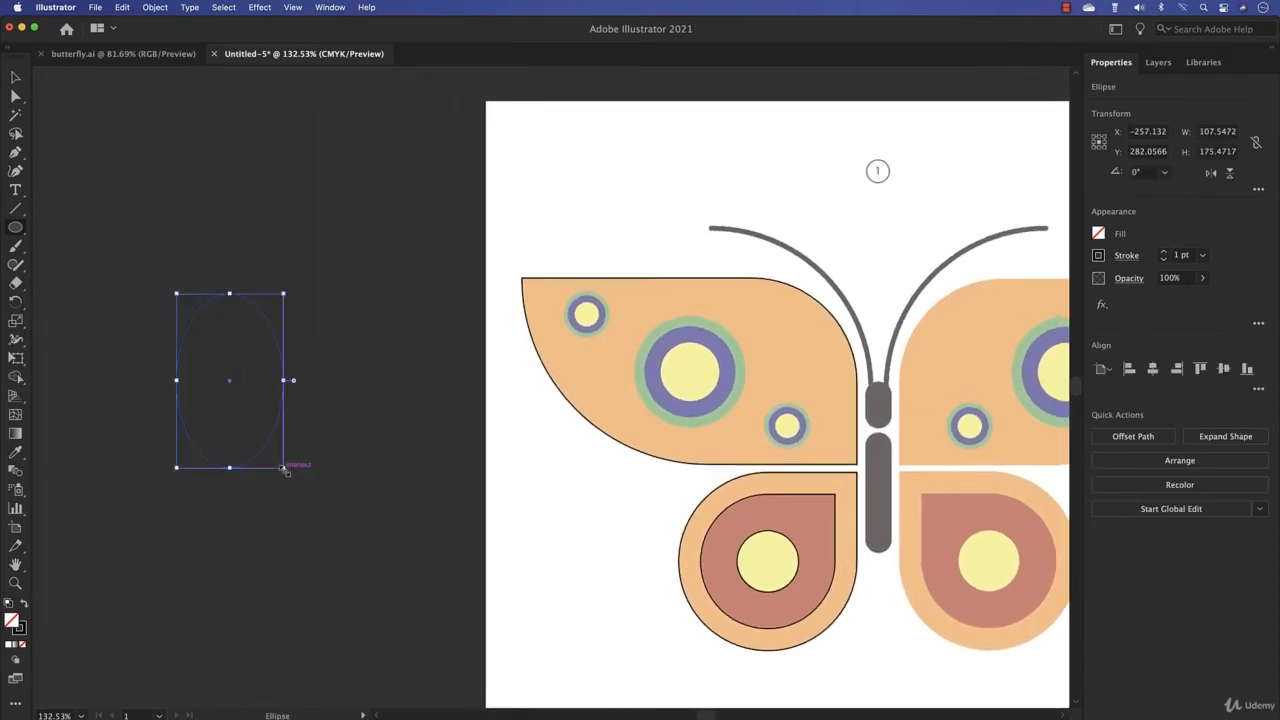
key("ctrl+z")
mouse_move(191, 291)
left_mouse_down()
mouse_move(323, 449)
mouse_move(264, 337)
mouse_move(307, 391)
mouse_move(222, 302)
mouse_move(203, 295)
mouse_move(246, 337)
mouse_move(197, 300)
mouse_move(270, 367)
left_mouse_up()
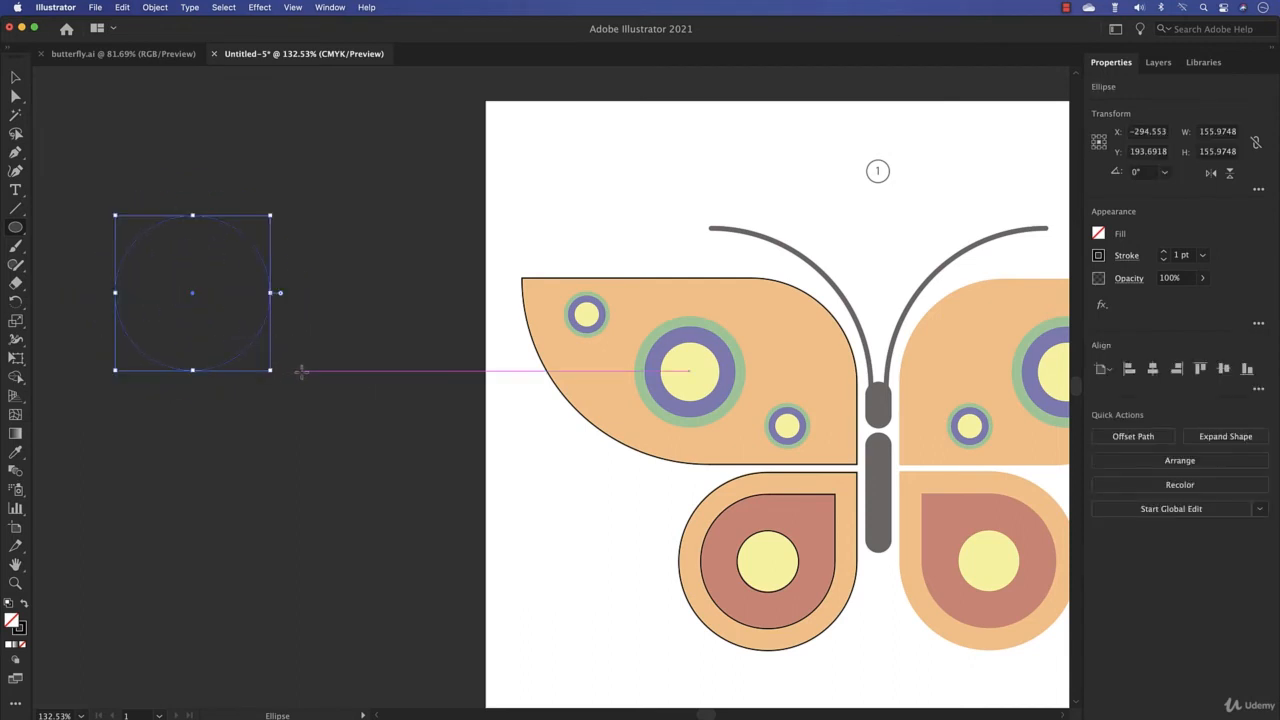
left_click(15, 95)
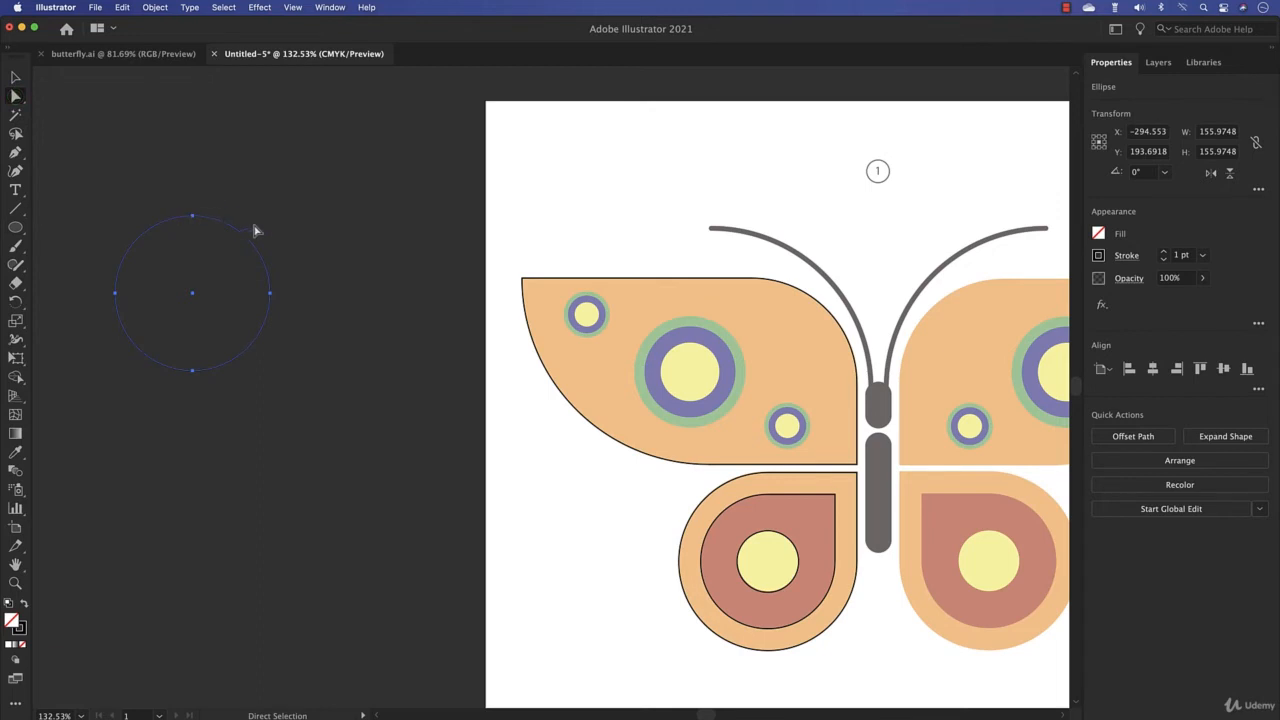
left_click(15, 77)
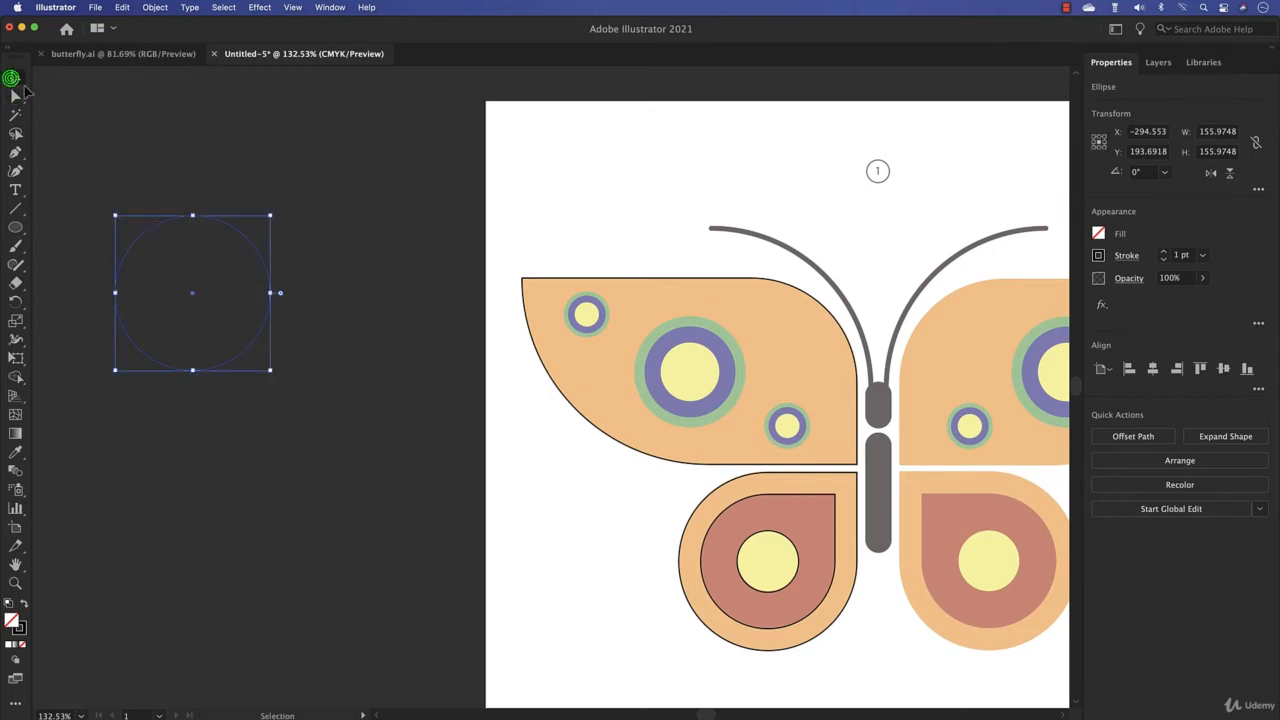
left_click(213, 342)
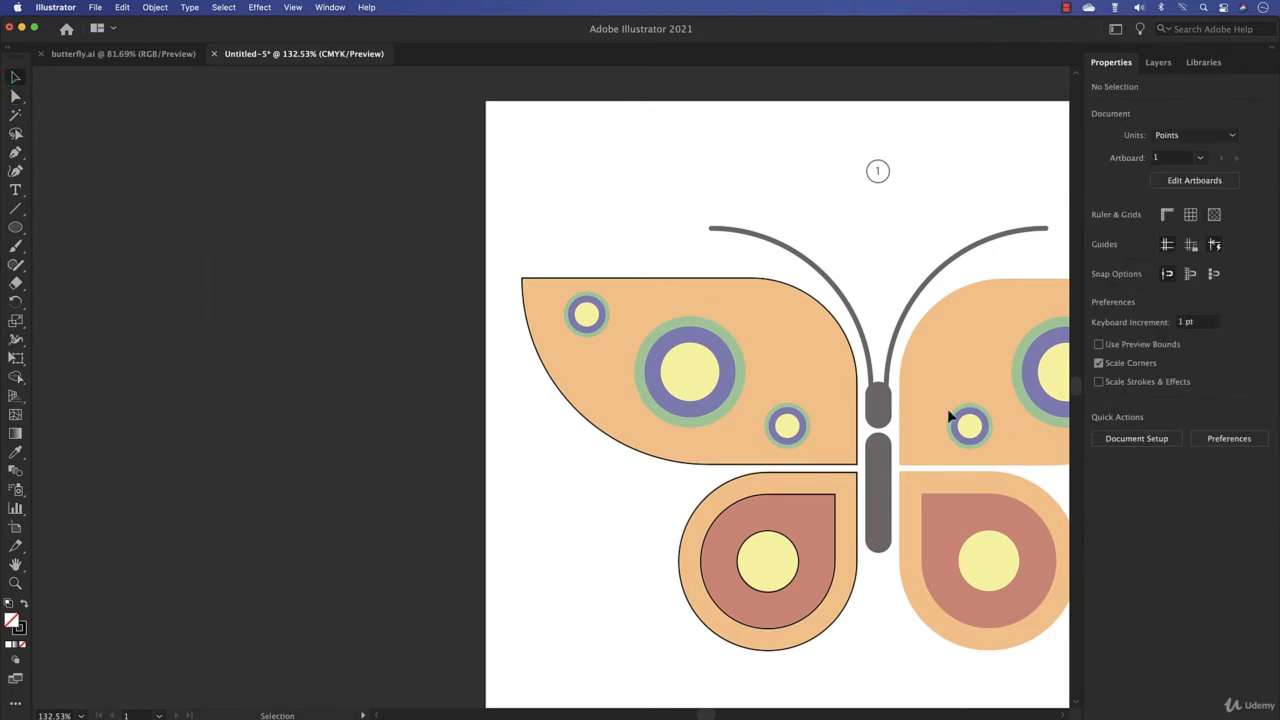
Step: Try to fit an ellipse about 108 × 97 pt over the large spot on the upper left wing, and remove it
left_click_drag(737, 386, 543, 374)
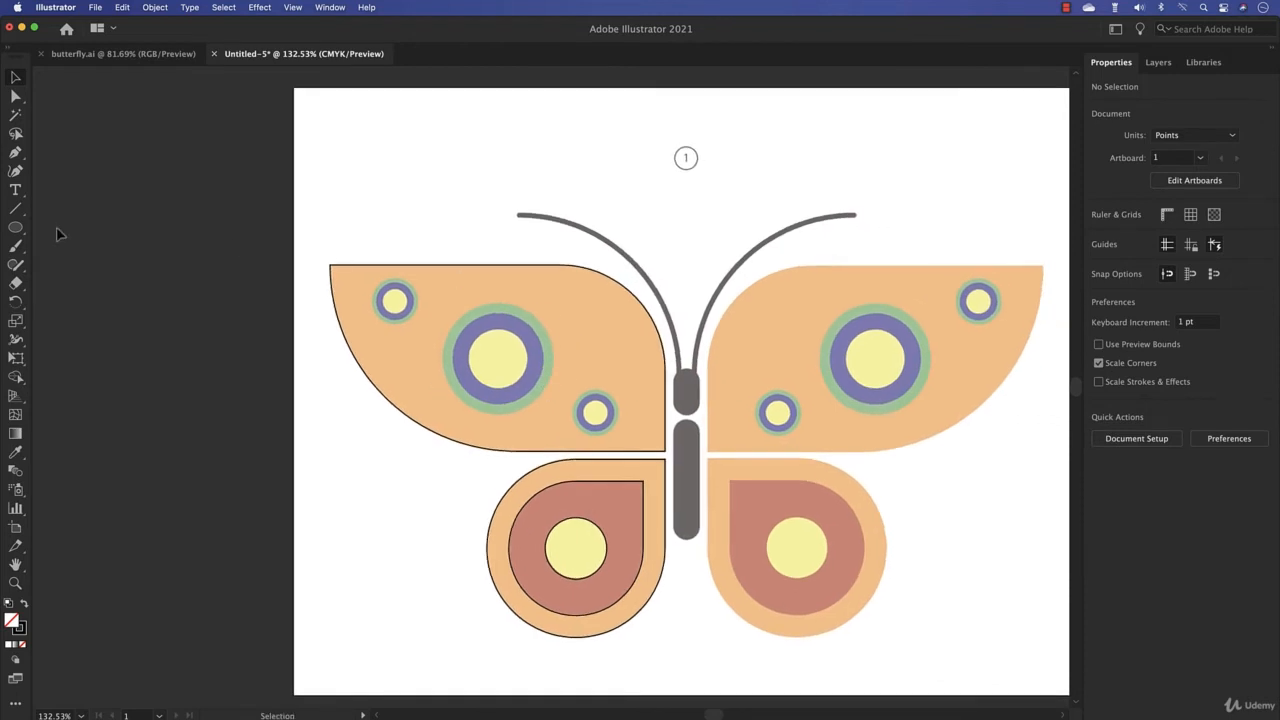
left_click(15, 228)
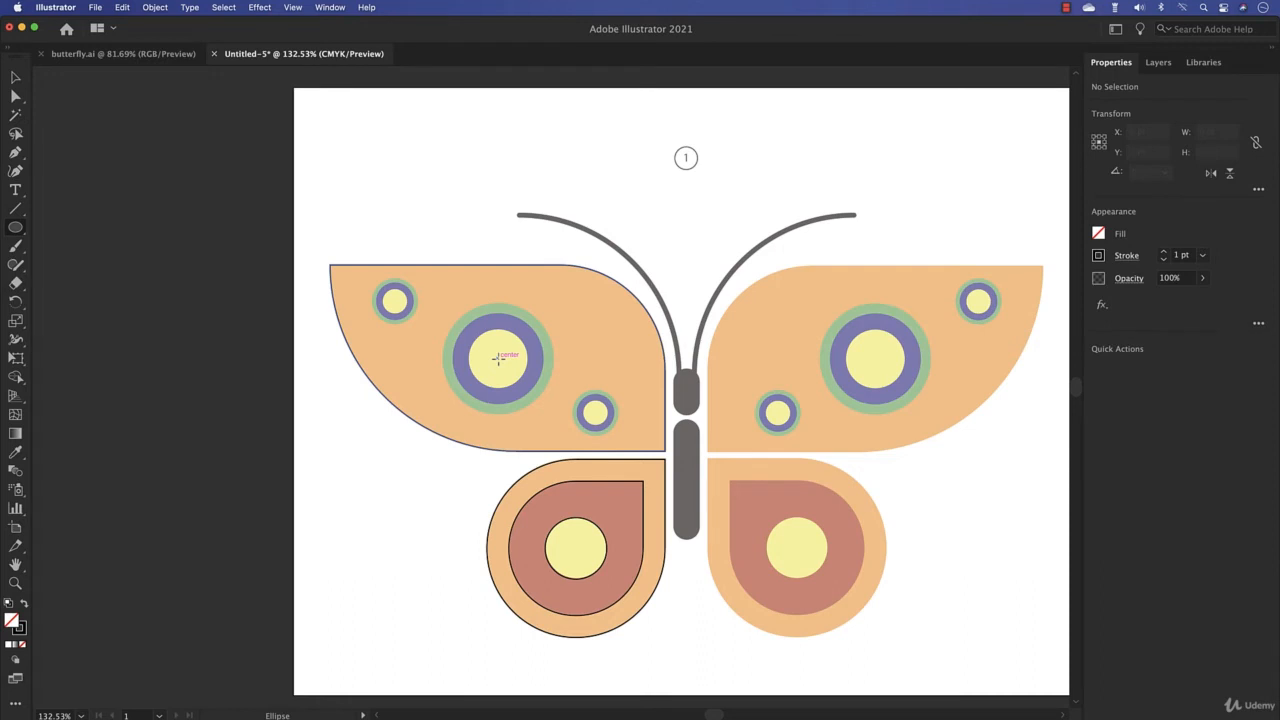
left_click_drag(498, 358, 553, 393)
key("super+shift+a")
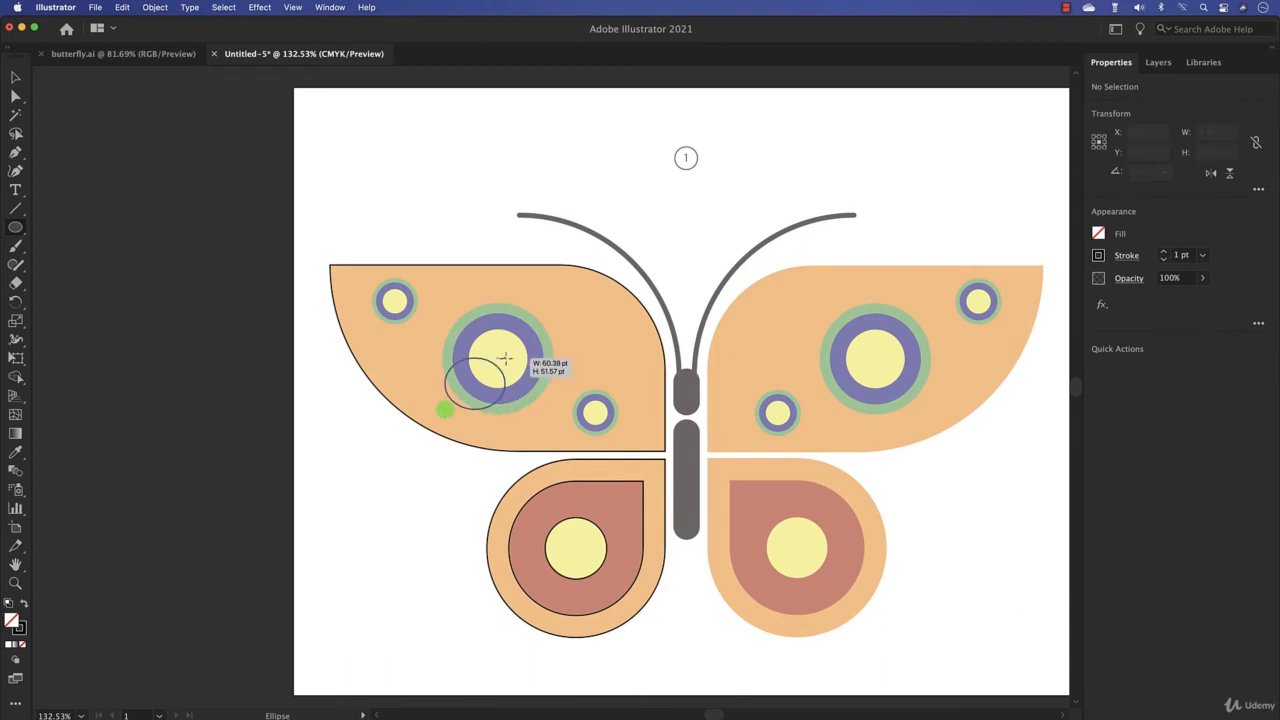
left_click_drag(498, 358, 553, 311)
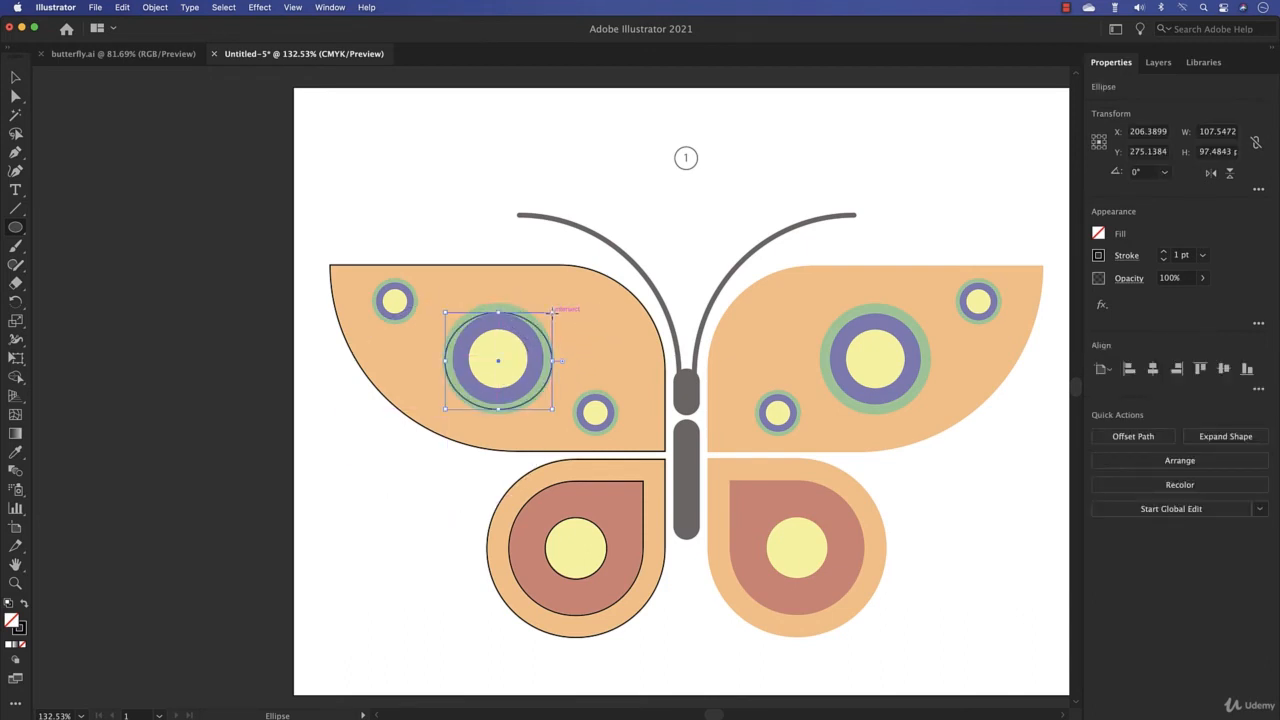
key("super+shift+a")
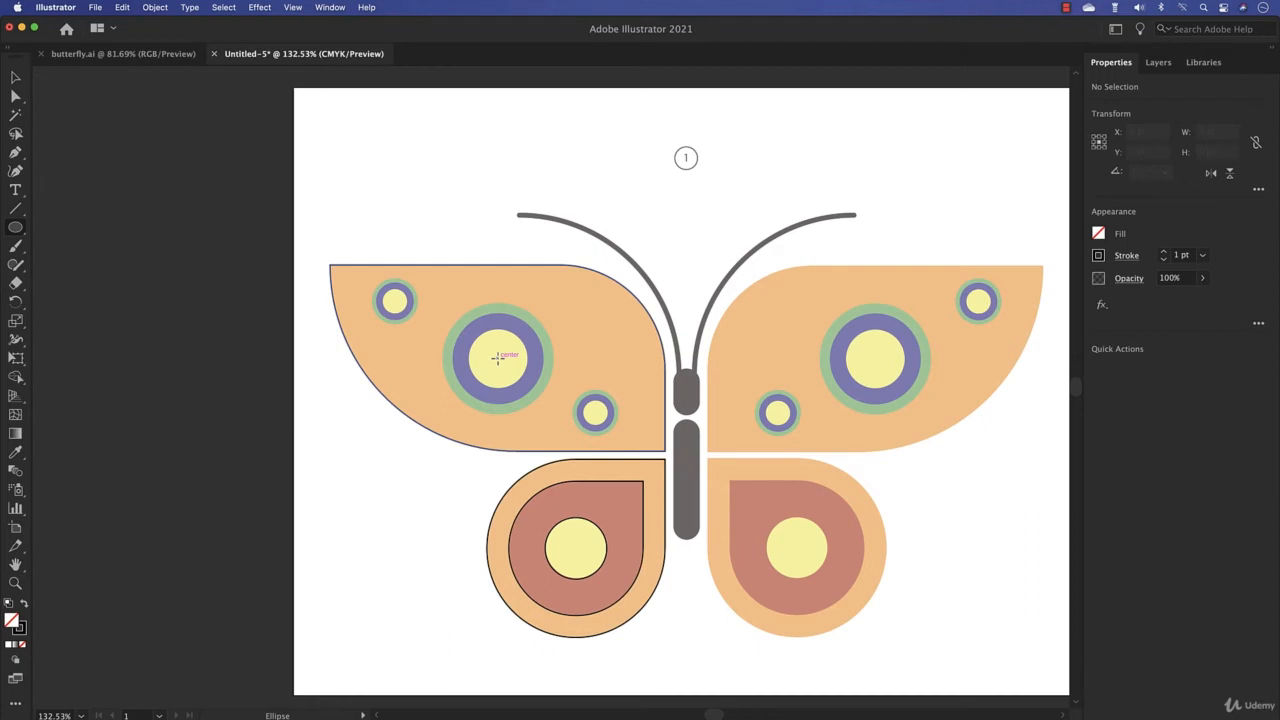
Step: Draw a circle about 111 pt wide from the centre of the upper left wing's large spot, and add concentric copies about 91 and 58 pt wide
left_click_drag(497, 357, 552, 402)
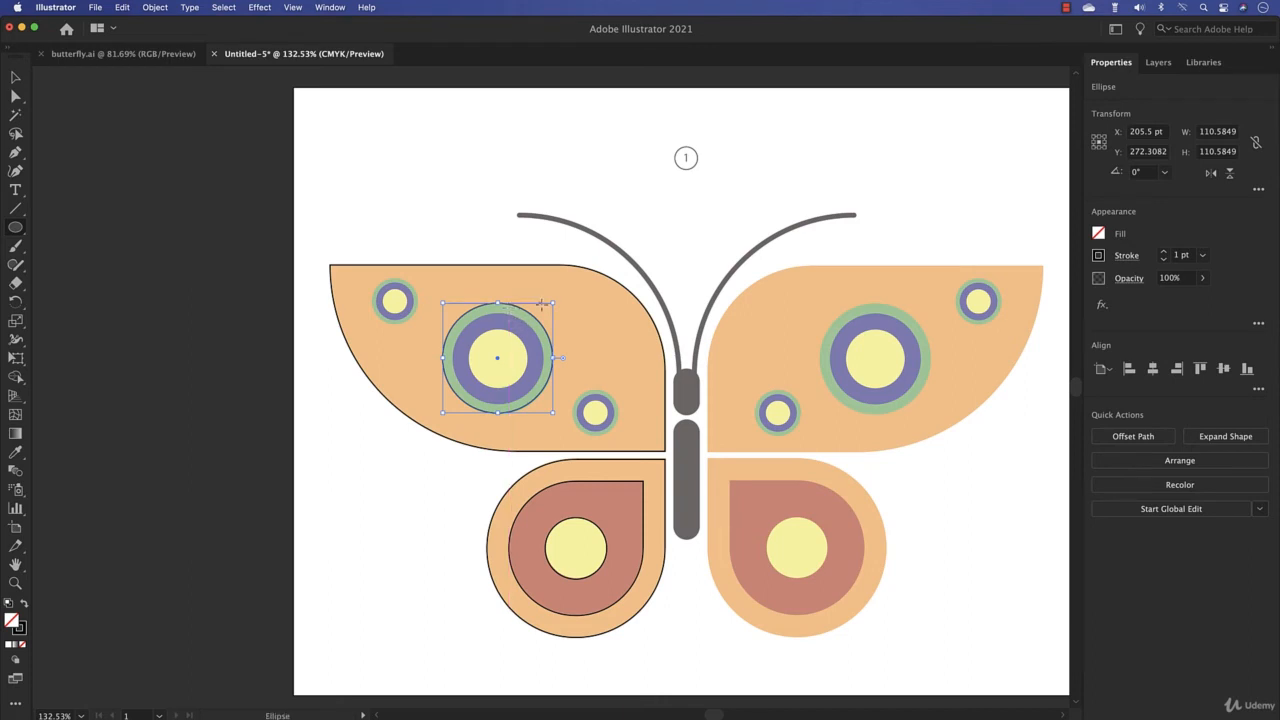
left_click_drag(552, 303, 544, 313)
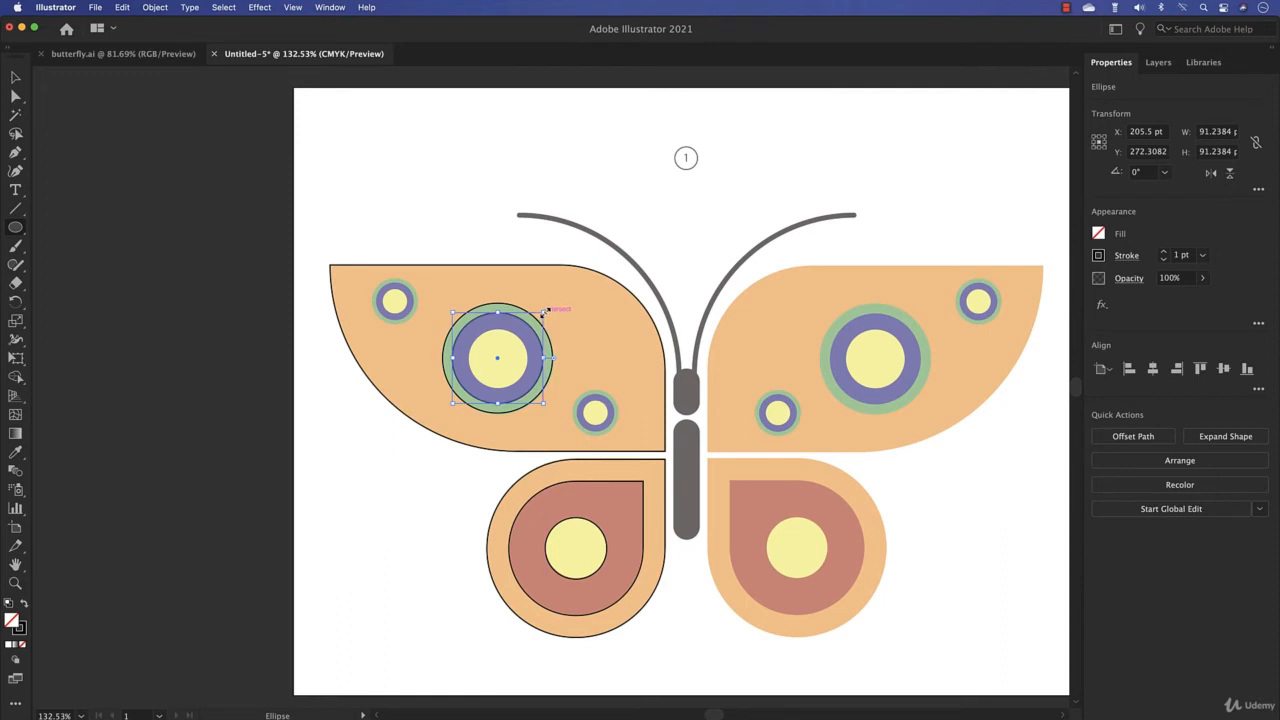
left_click_drag(544, 313, 528, 337)
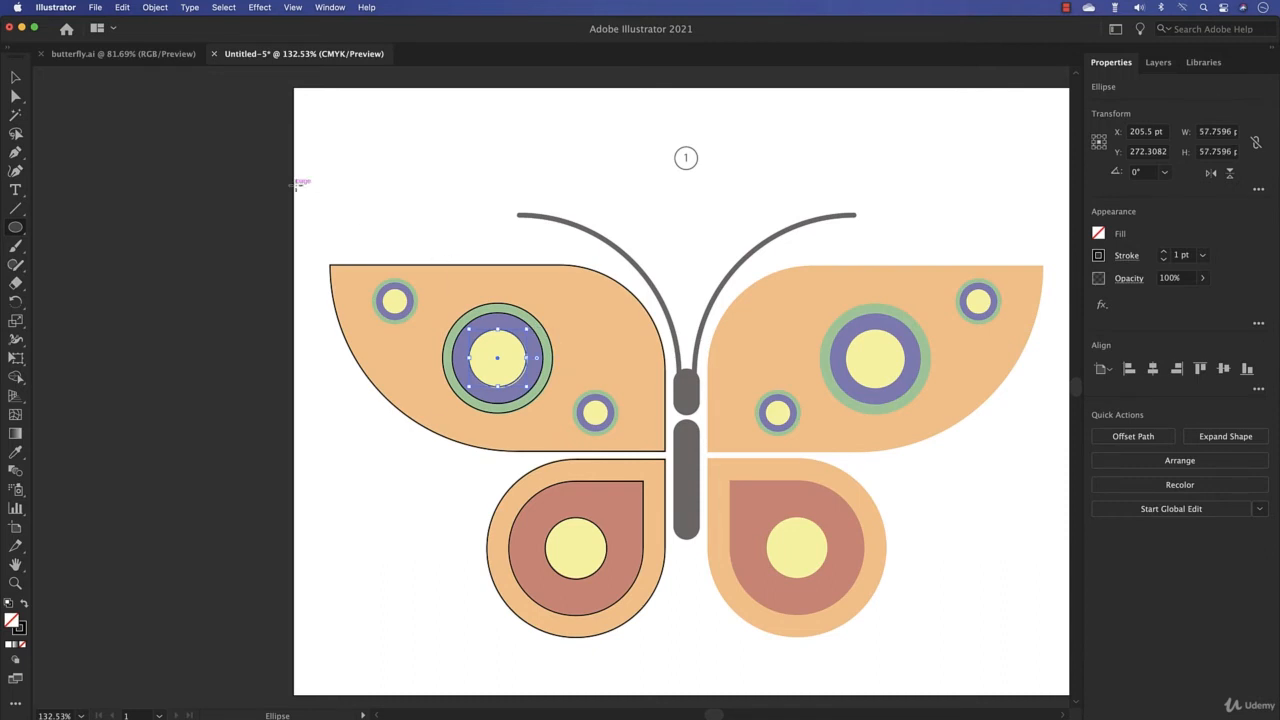
Step: Select the three concentric circles of the upper left wing's large spot and align their centres horizontally and vertically
left_click(16, 78)
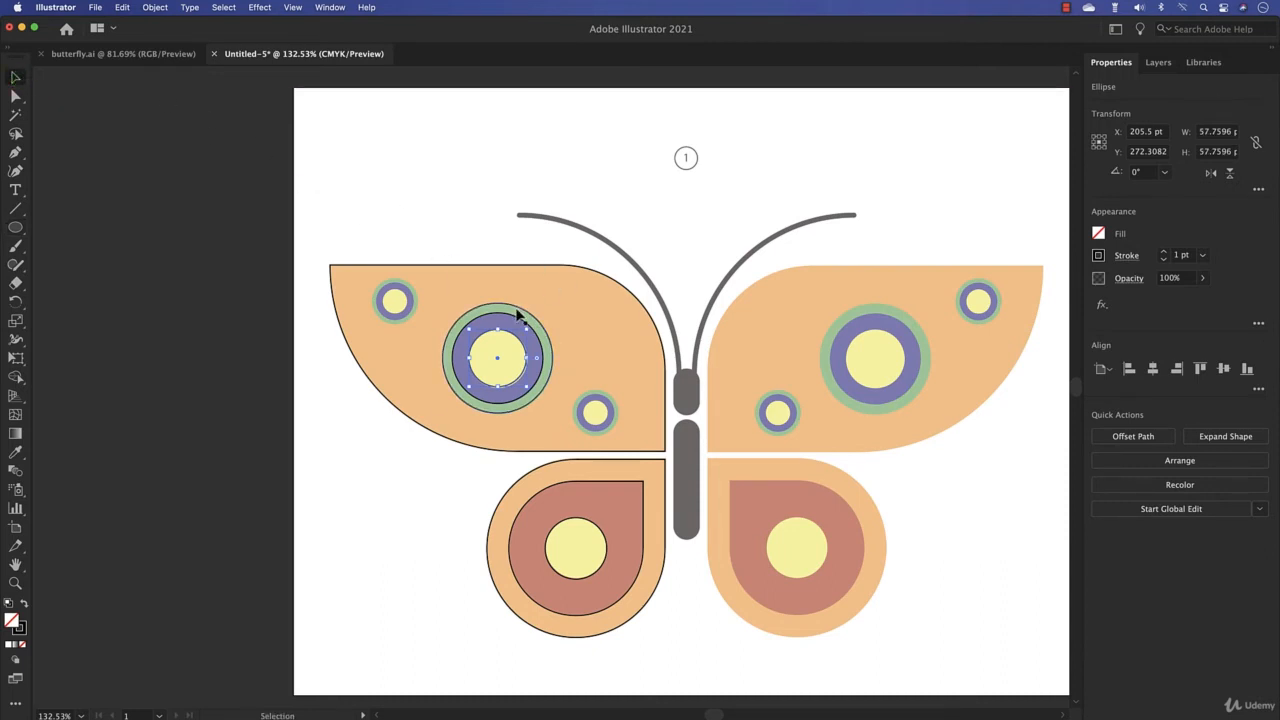
left_click(518, 313)
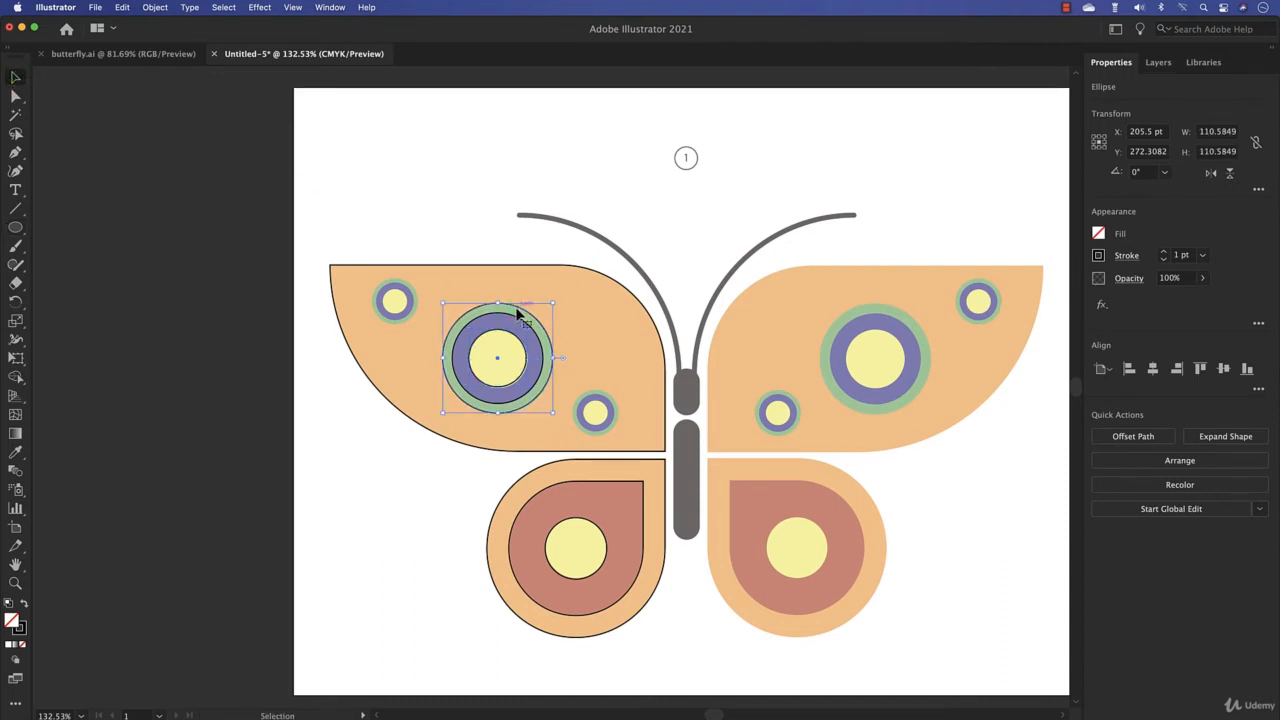
left_click_drag(518, 313, 480, 348)
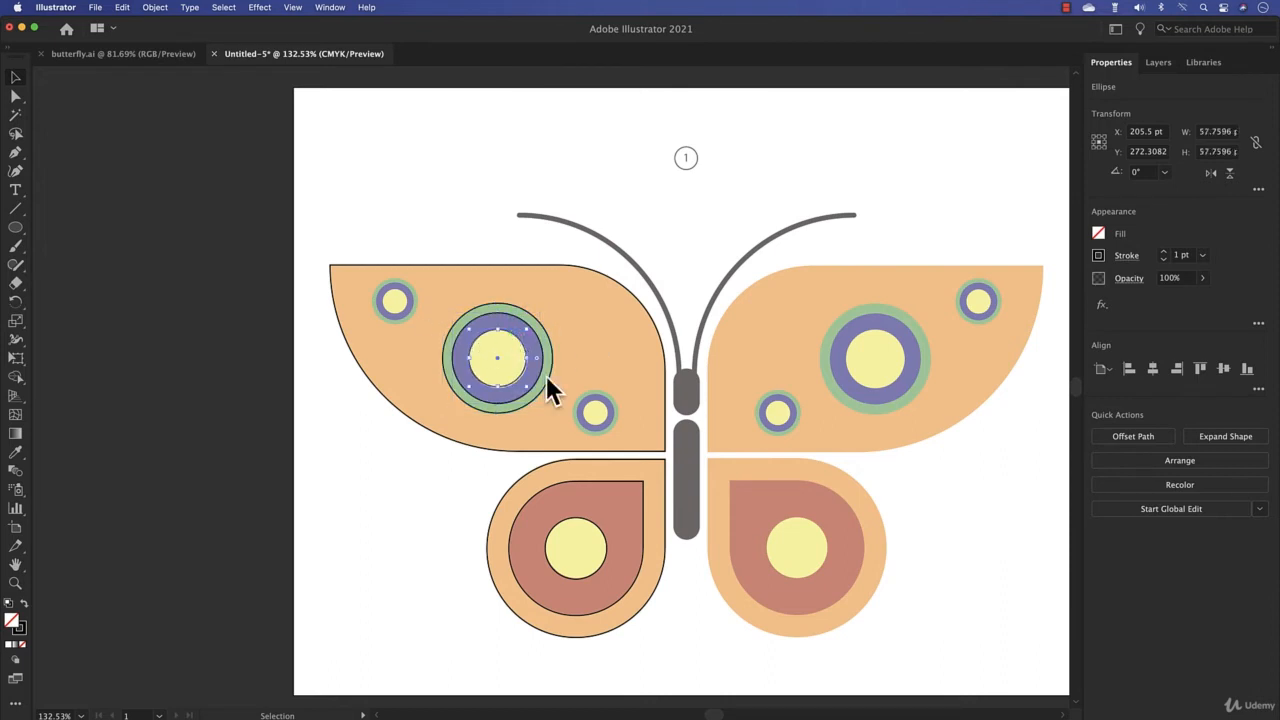
left_click_drag(444, 230, 559, 391)
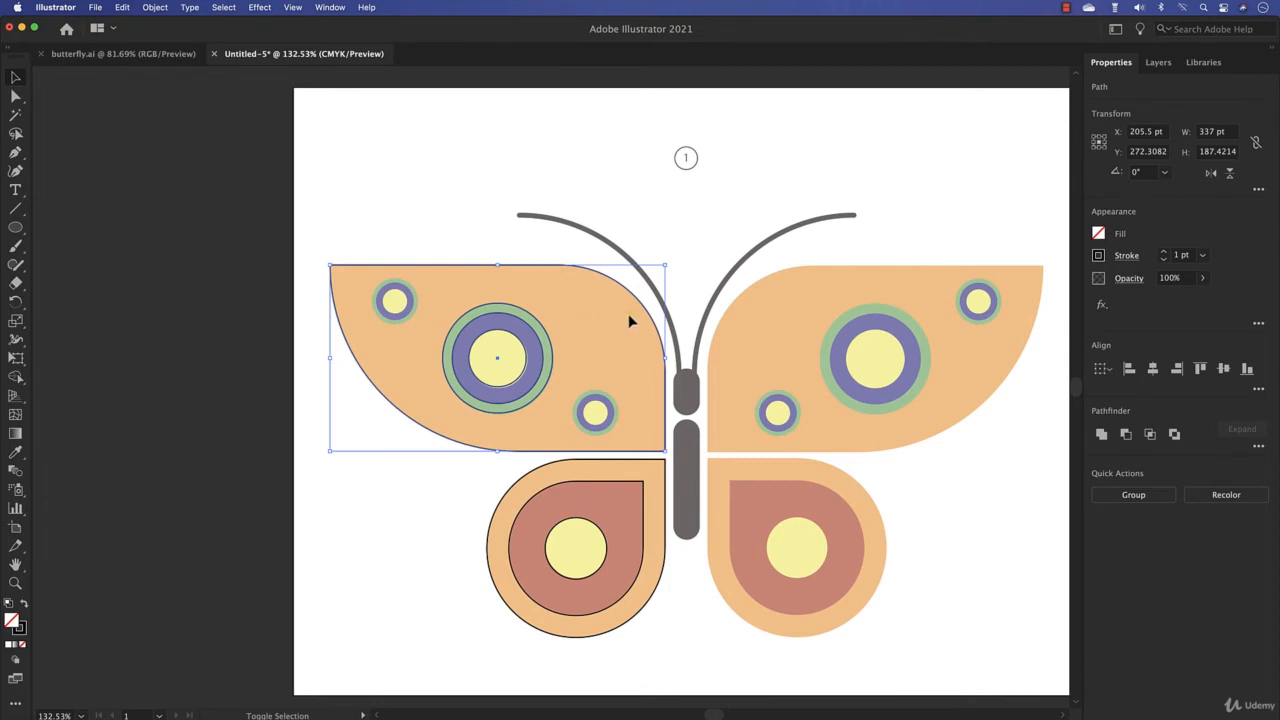
left_click(563, 268)
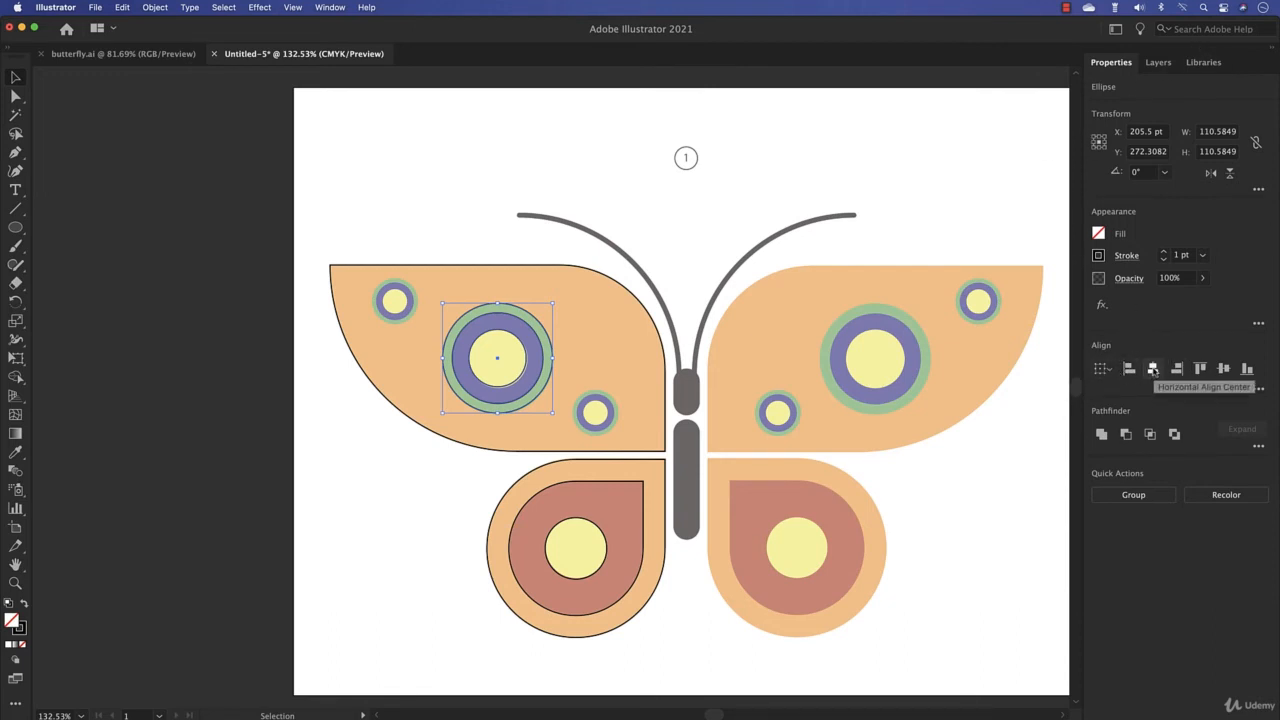
left_click(1223, 368)
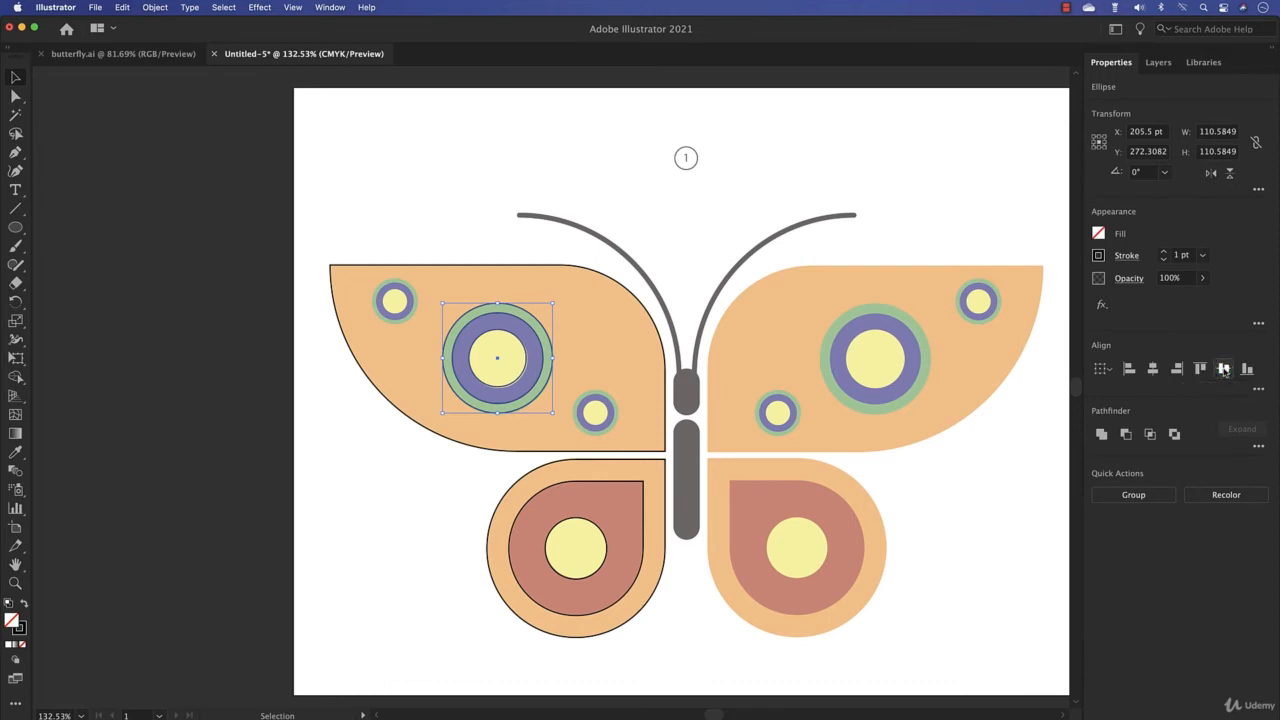
left_click(480, 229)
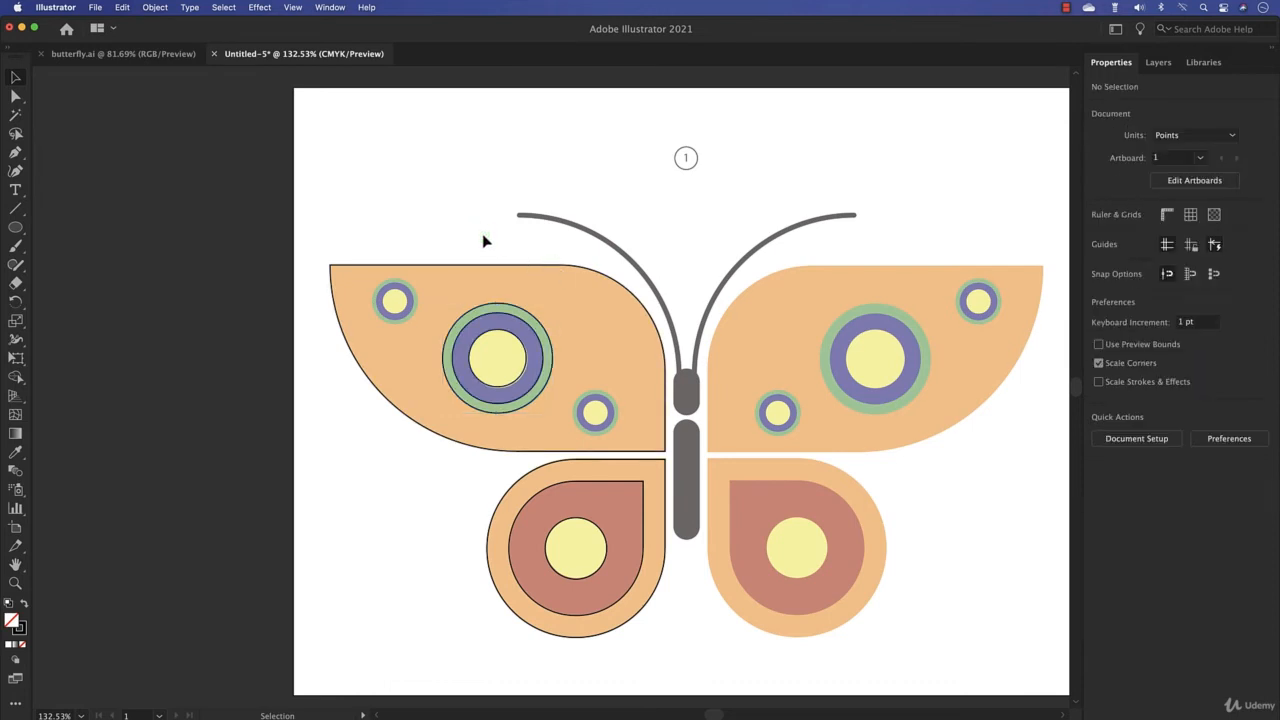
Step: Nudge the large spot's three circles together to about X 206.5 pt, Y 273 pt to match the template, and deselect them
left_click(546, 303)
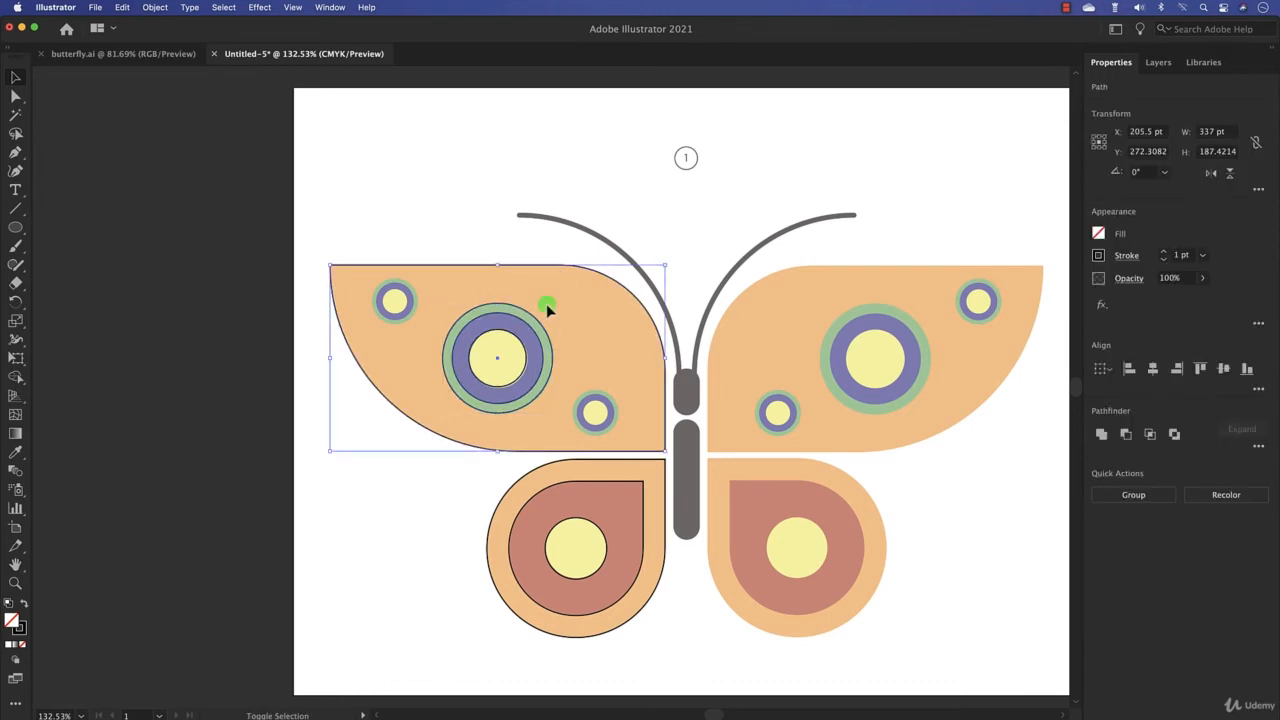
left_click(556, 266, "shift")
key("super+z")
key("super+z")
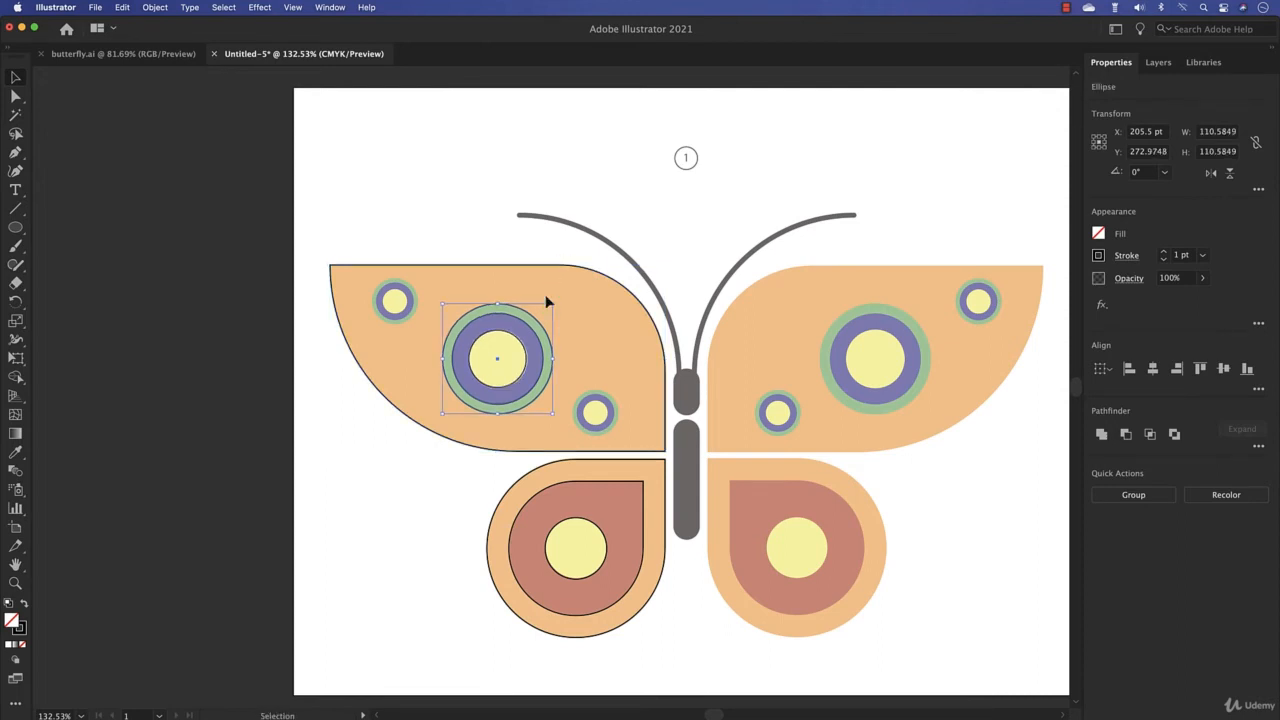
key("Left")
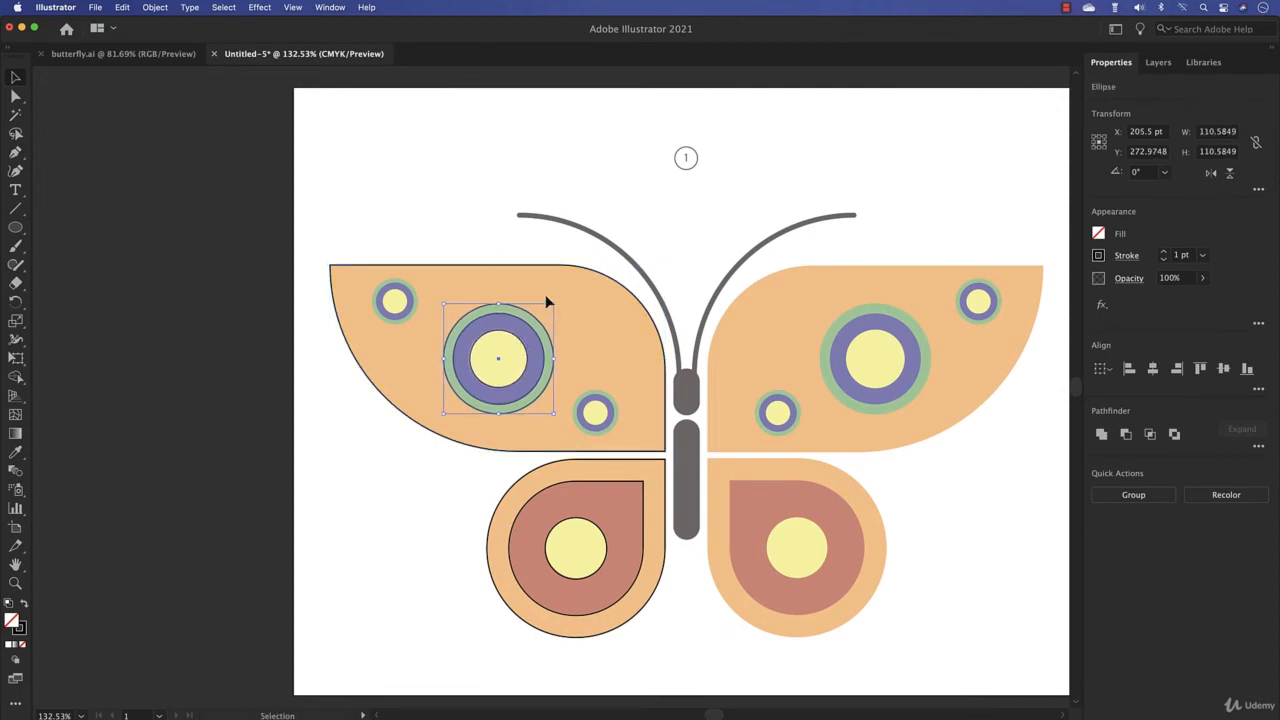
left_click(440, 237)
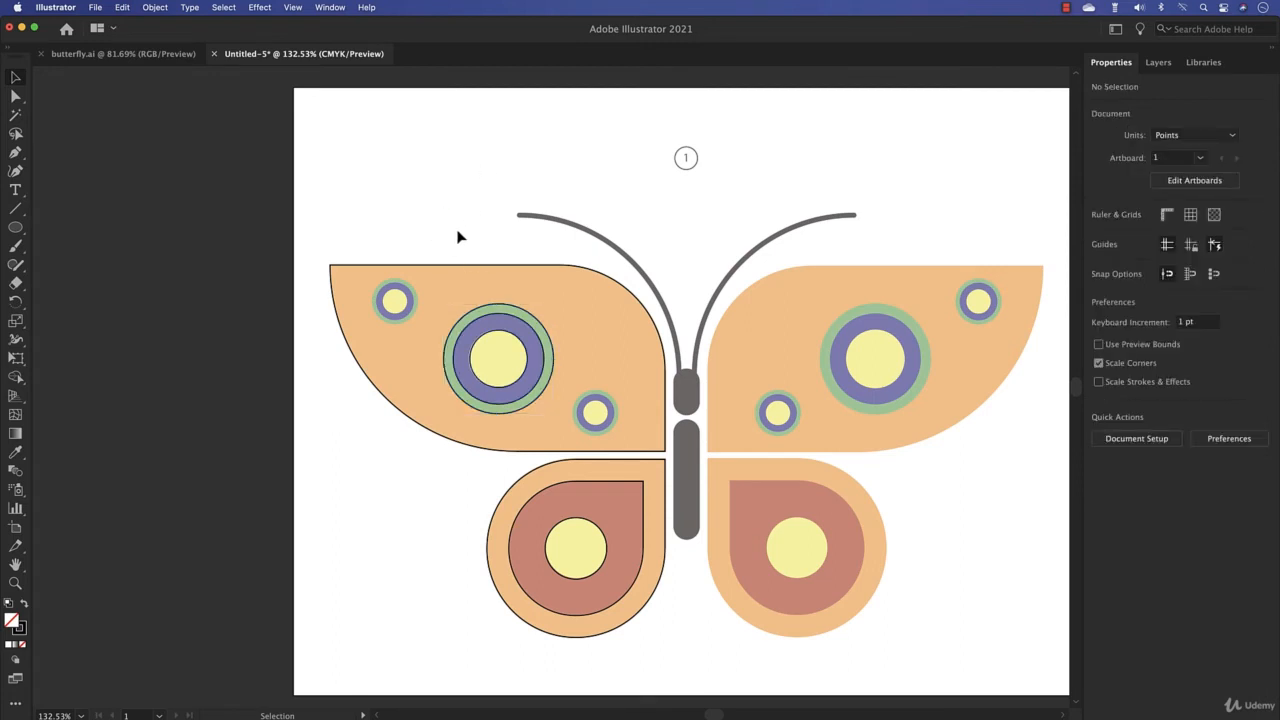
Step: Fill the large spot's outer circle with CMYK Green and its middle circle with dark blue
left_click(508, 307)
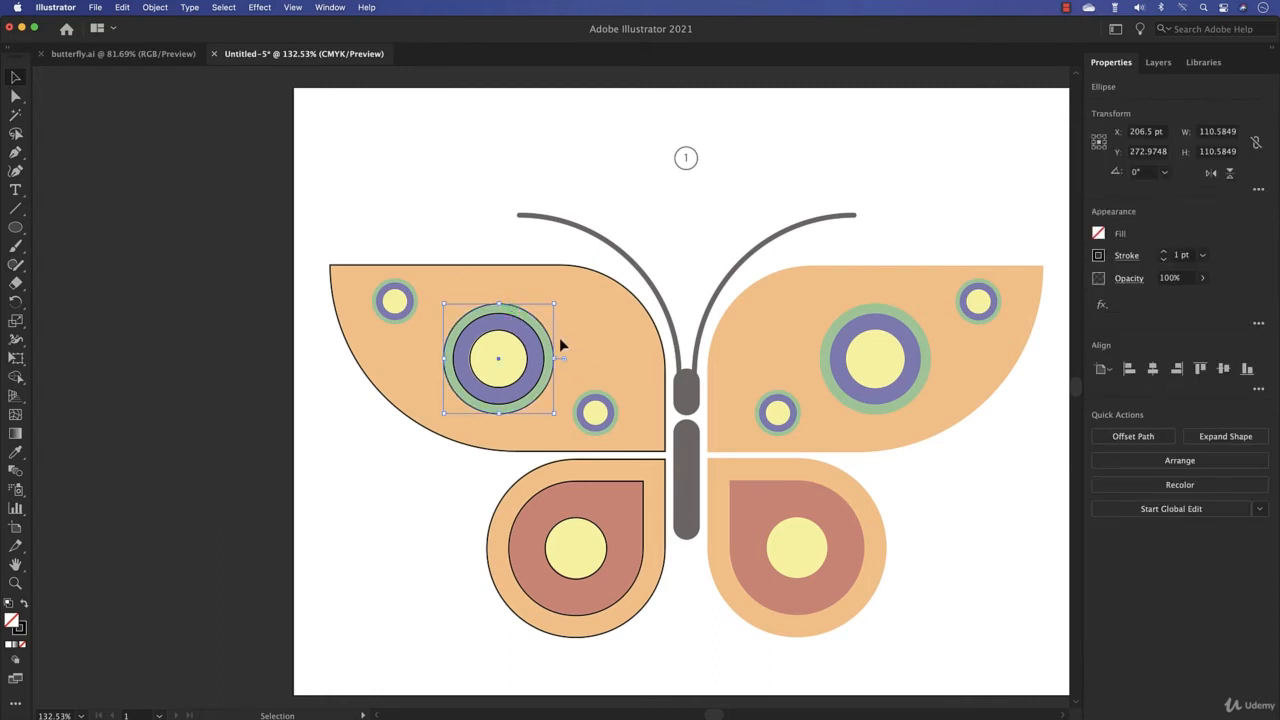
left_click(1100, 233)
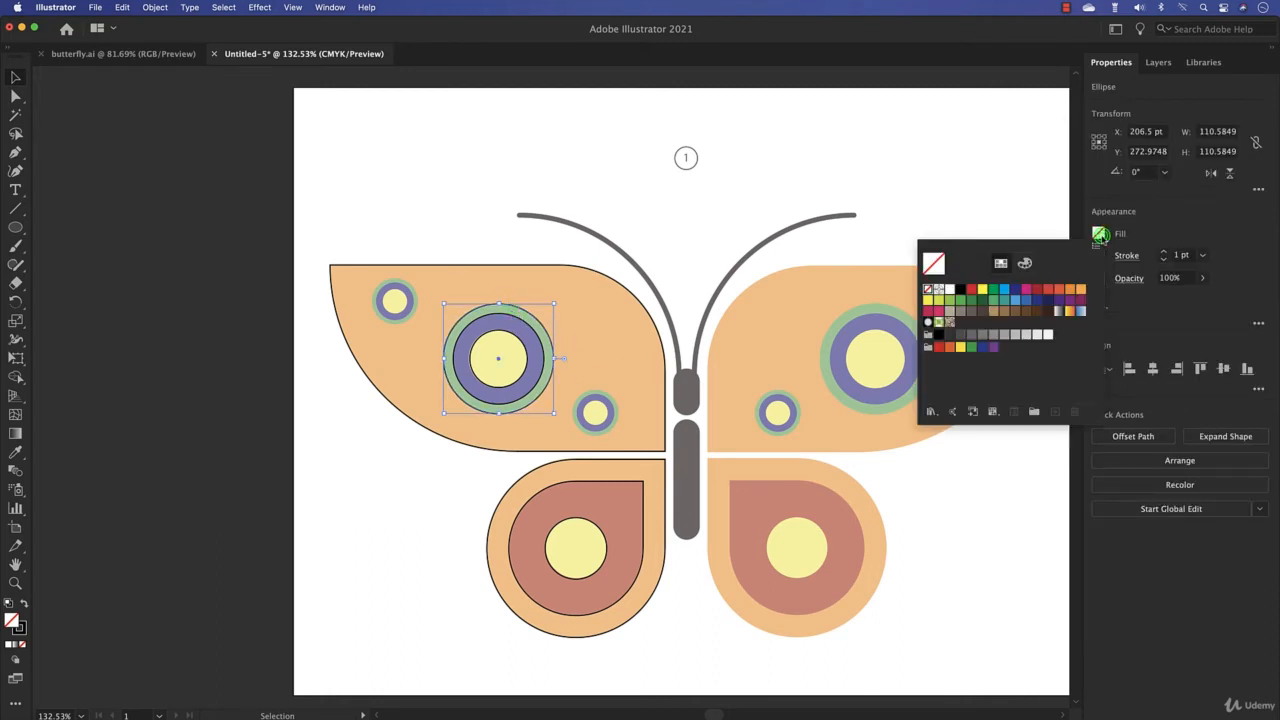
left_click(993, 290)
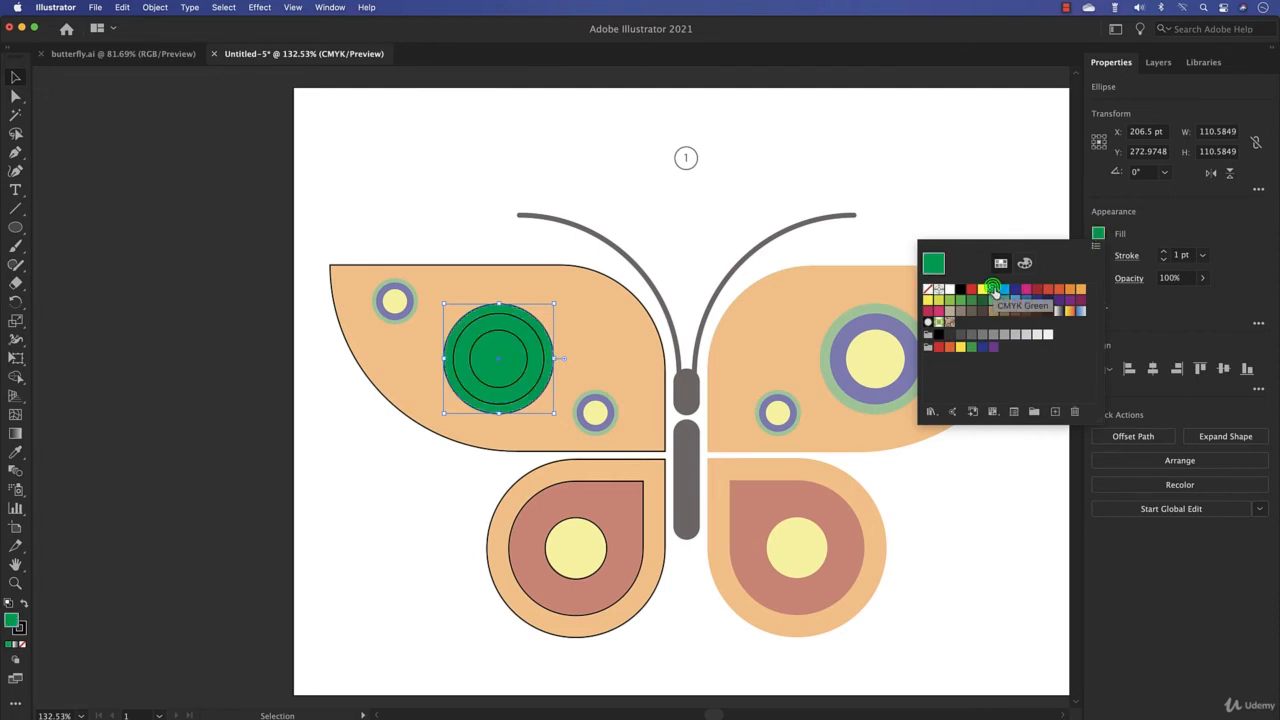
left_click(674, 197)
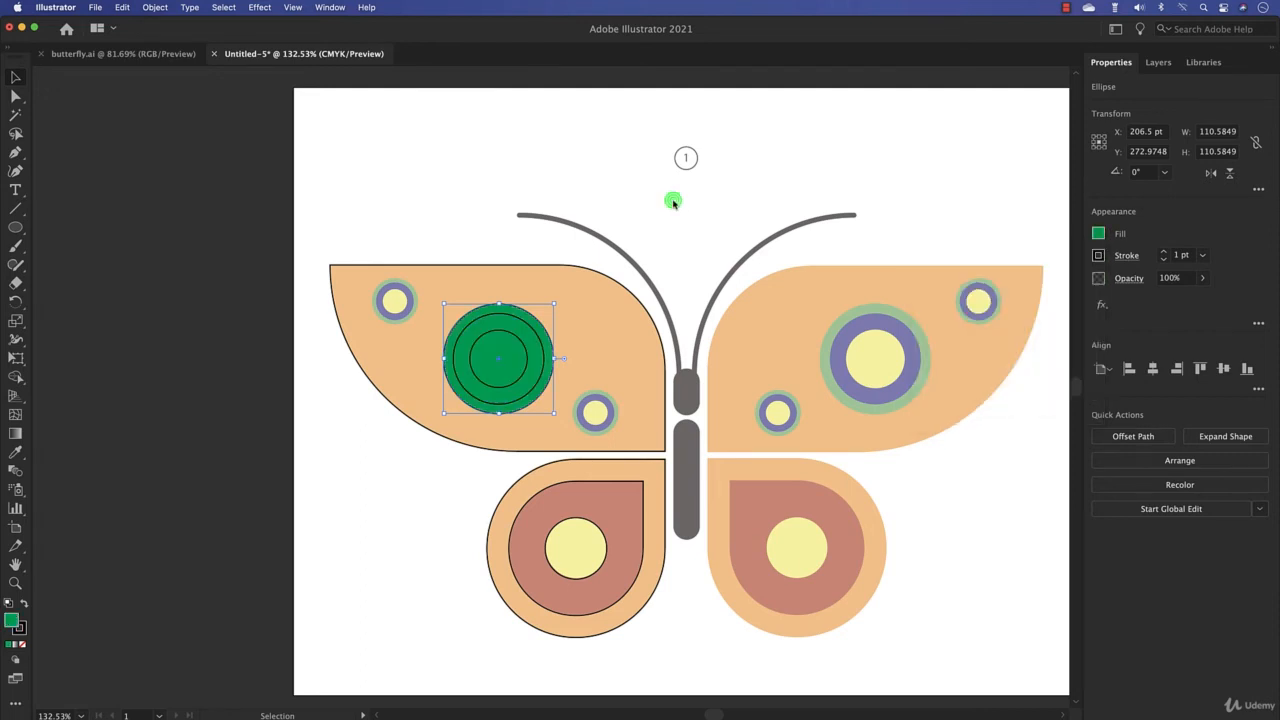
left_click(528, 325)
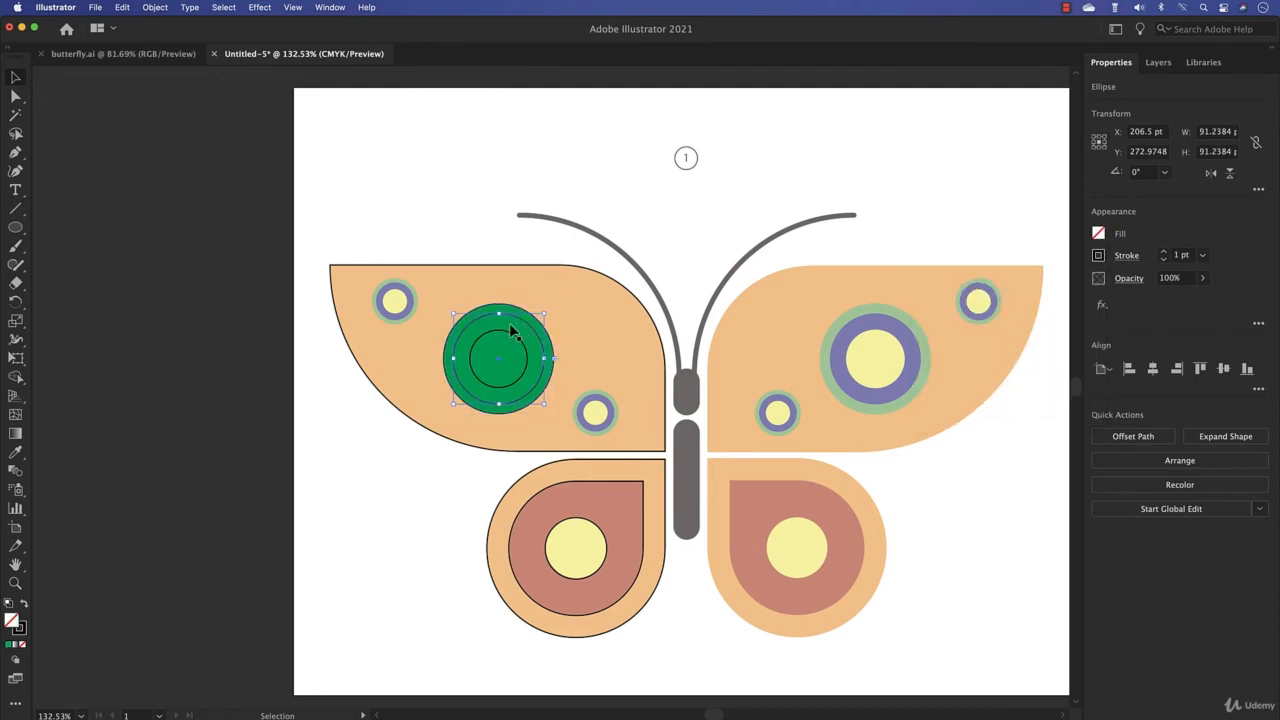
left_click(1100, 233)
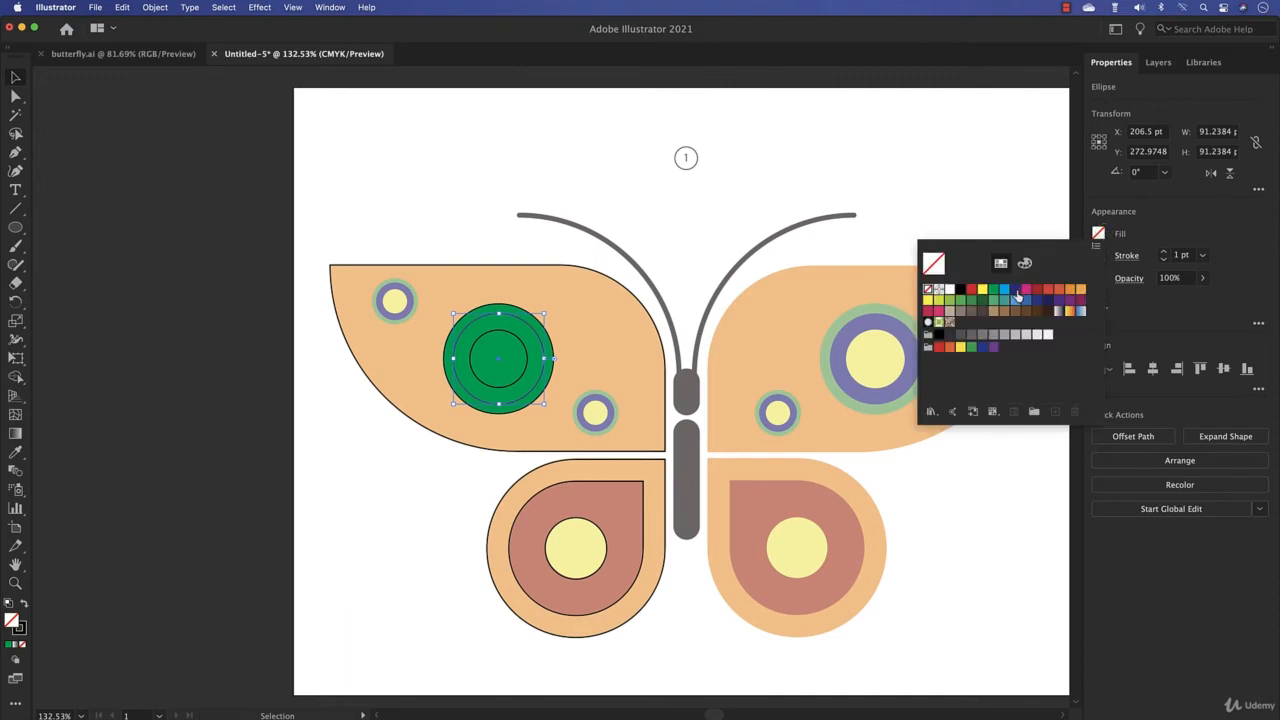
left_click(1016, 289)
left_click(667, 235)
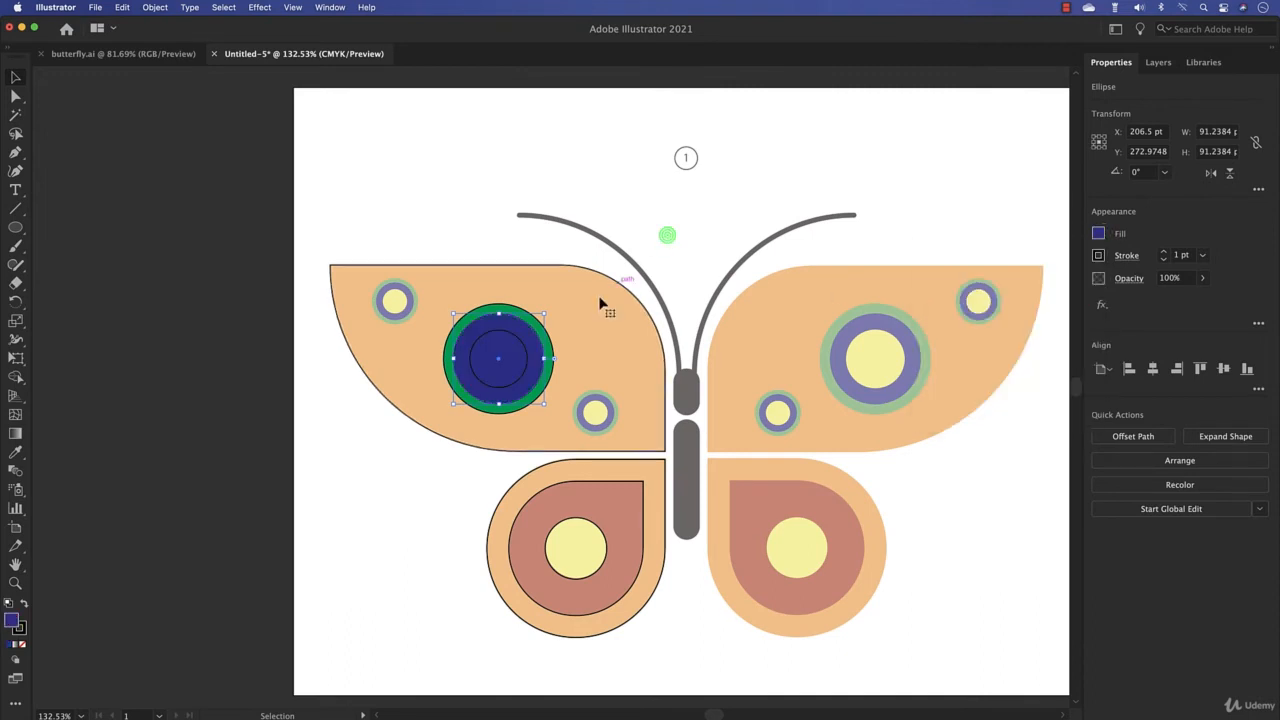
Step: Fill the large spot's innermost circle with yellow and deselect it
left_click(522, 345)
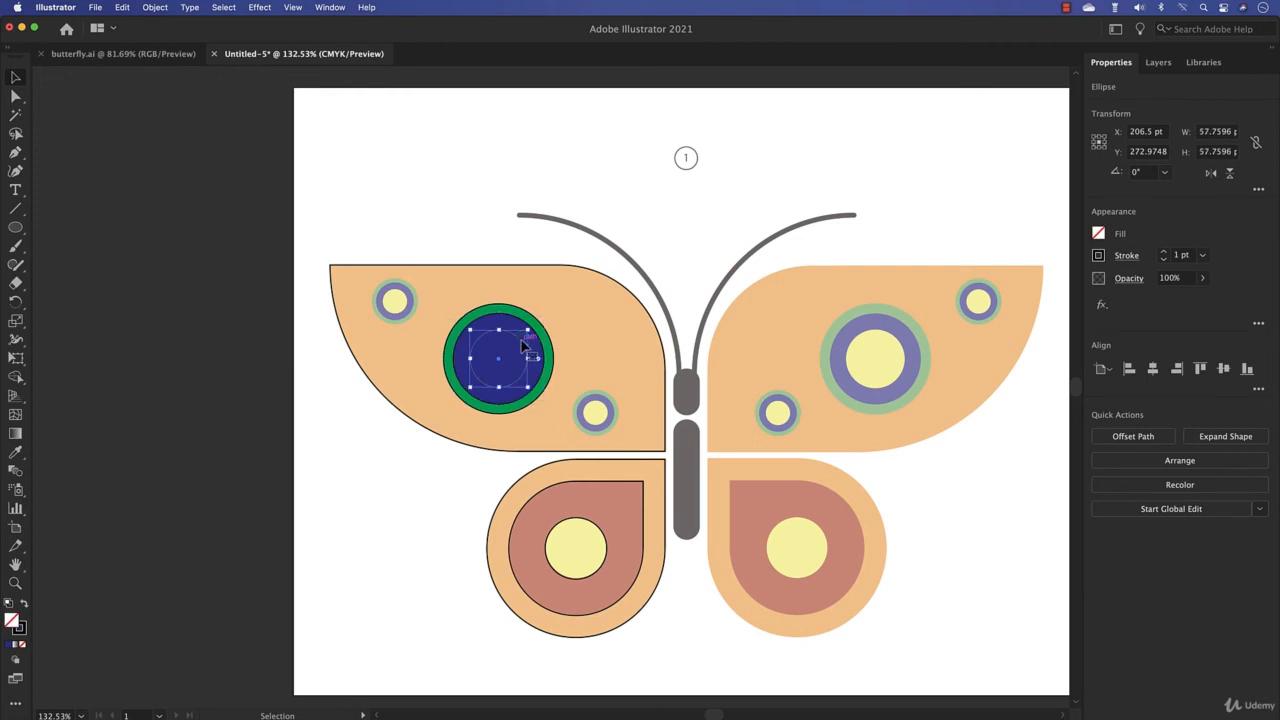
left_click(1098, 234)
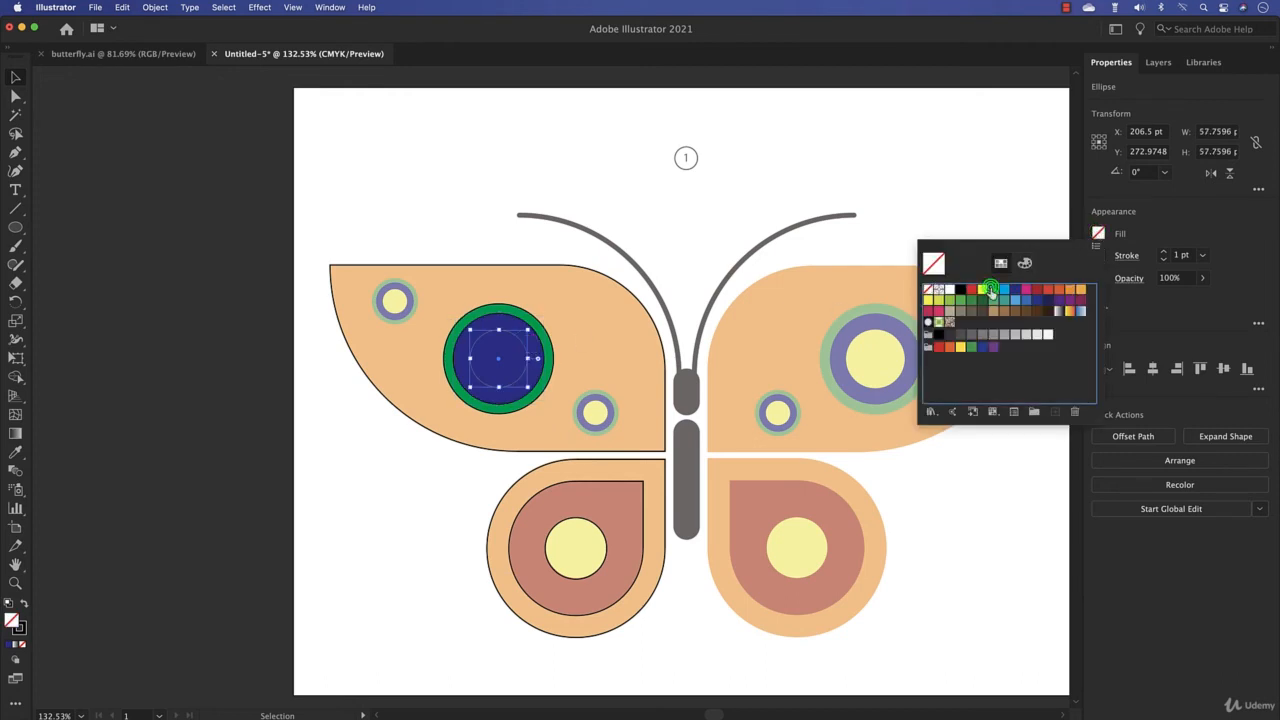
left_click(982, 290)
left_click(518, 172)
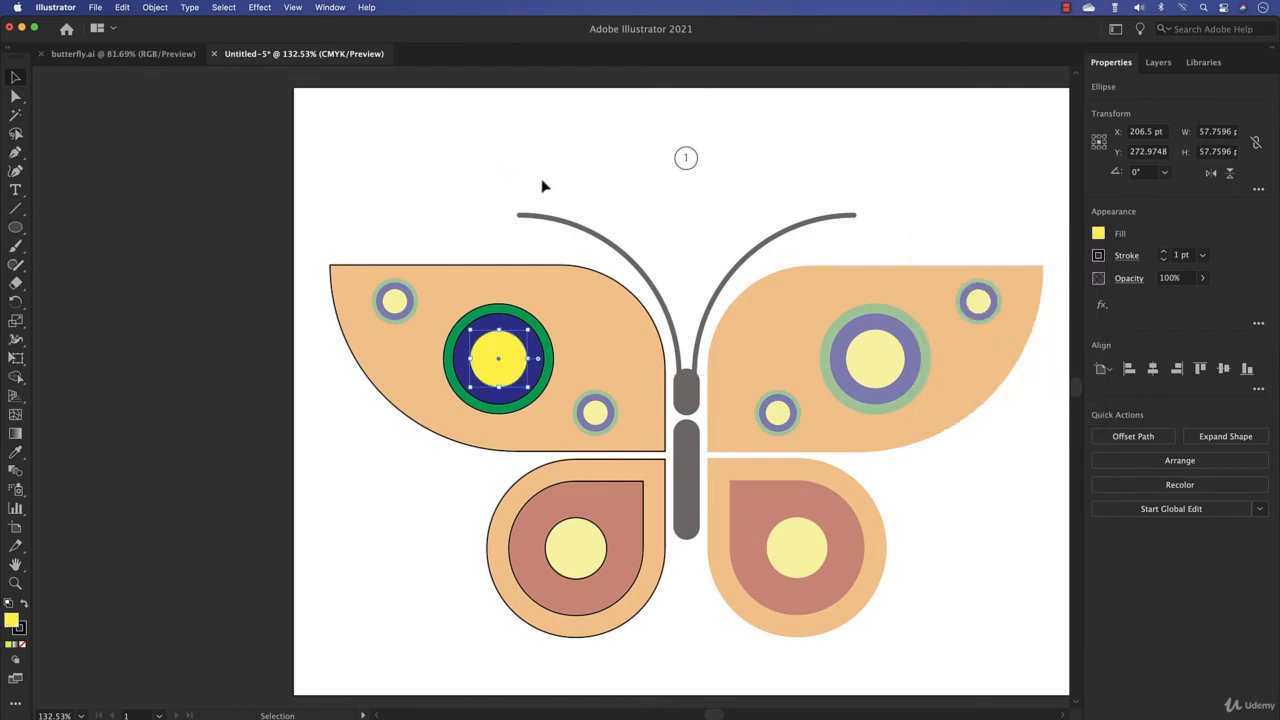
left_click(540, 172)
Step: Fill the lower left wing's outer shape with light orange and the teardrop inside it with dark red
left_click(663, 488)
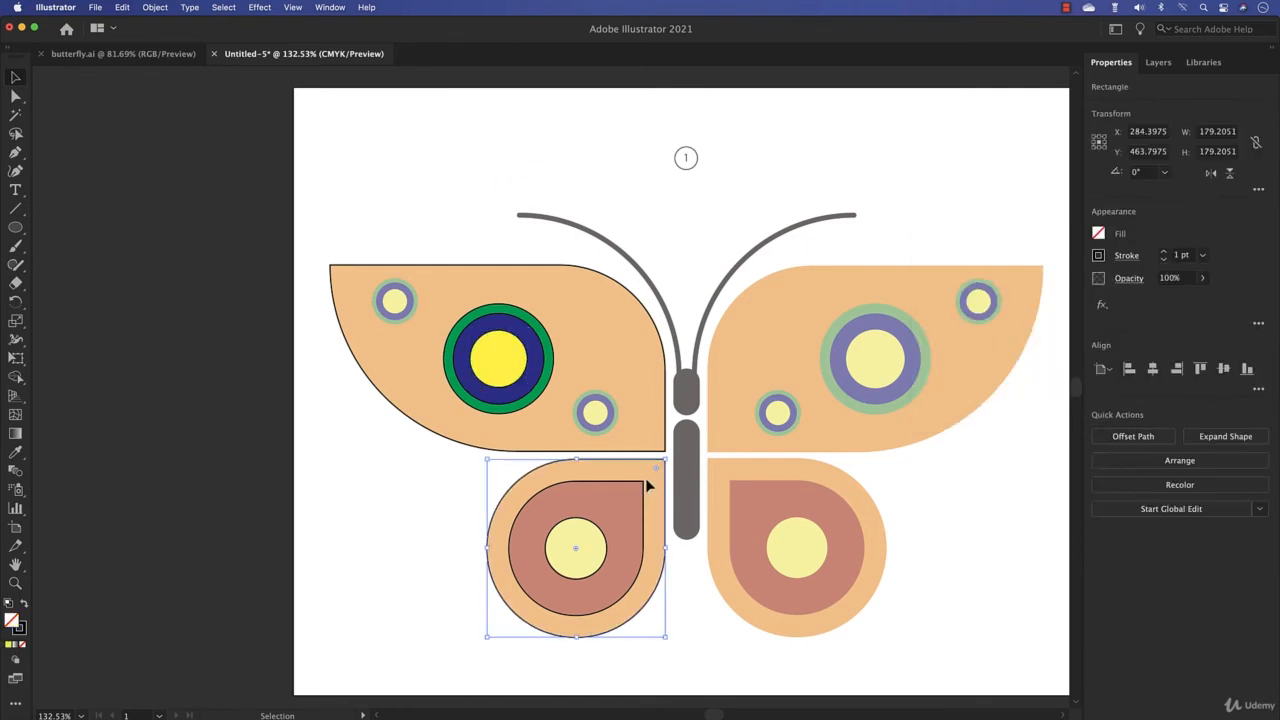
left_click(1098, 234)
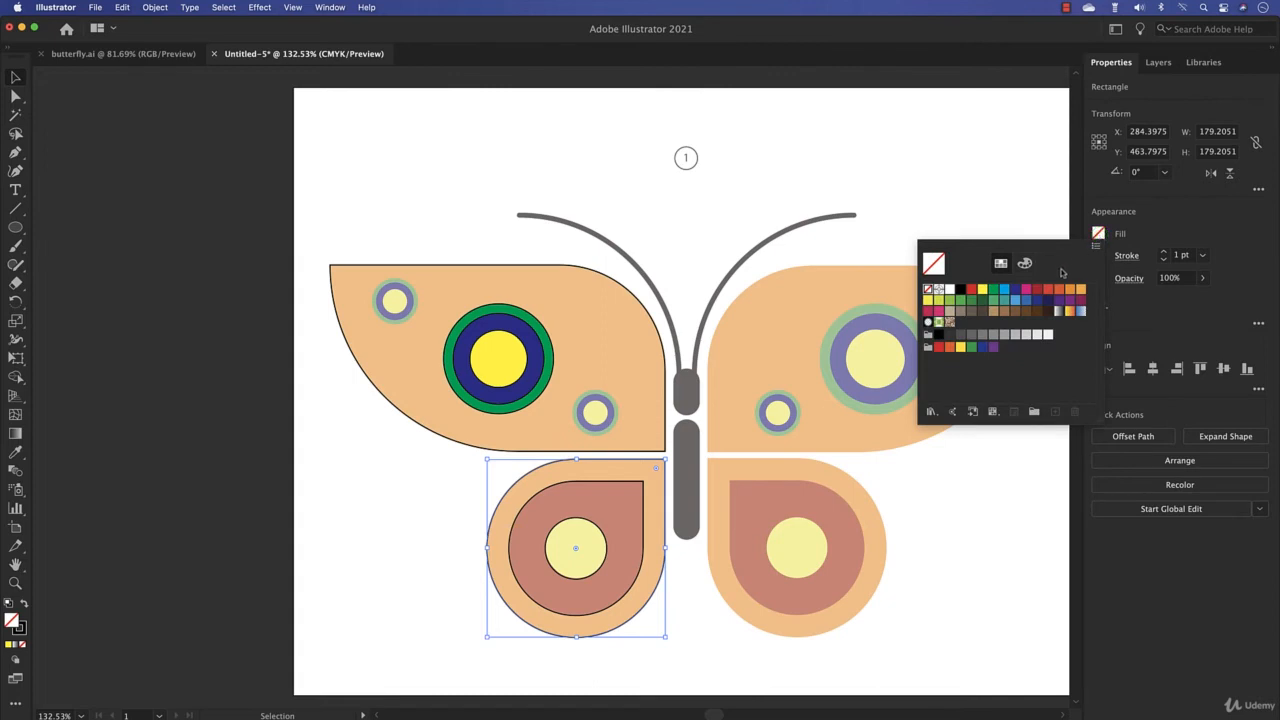
left_click(1081, 292)
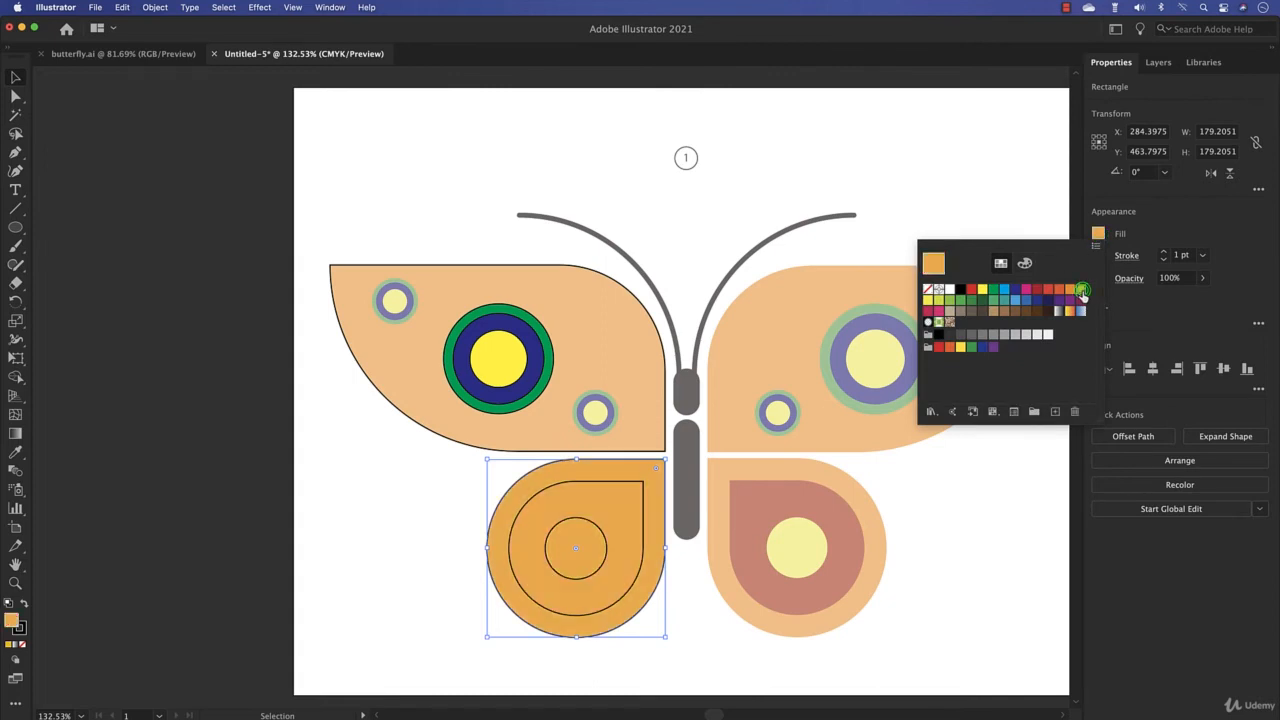
left_click(641, 486)
left_click(641, 486)
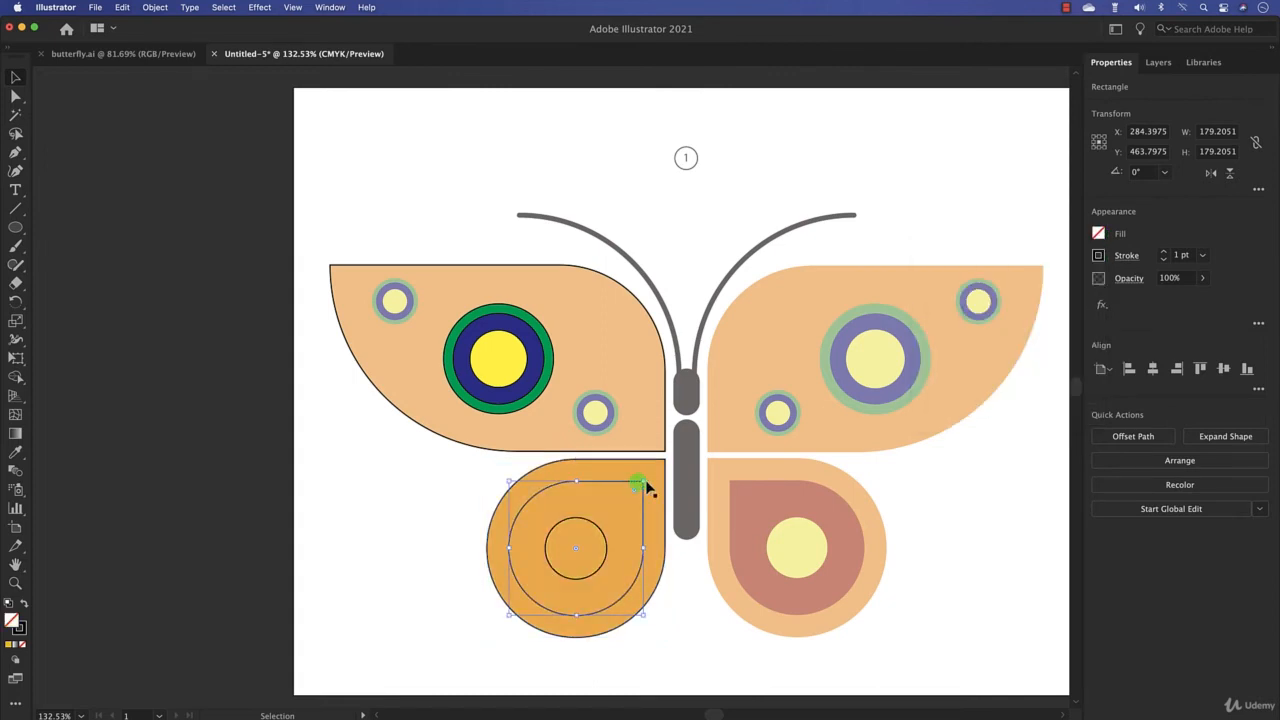
left_click(1100, 234)
left_click(1037, 290)
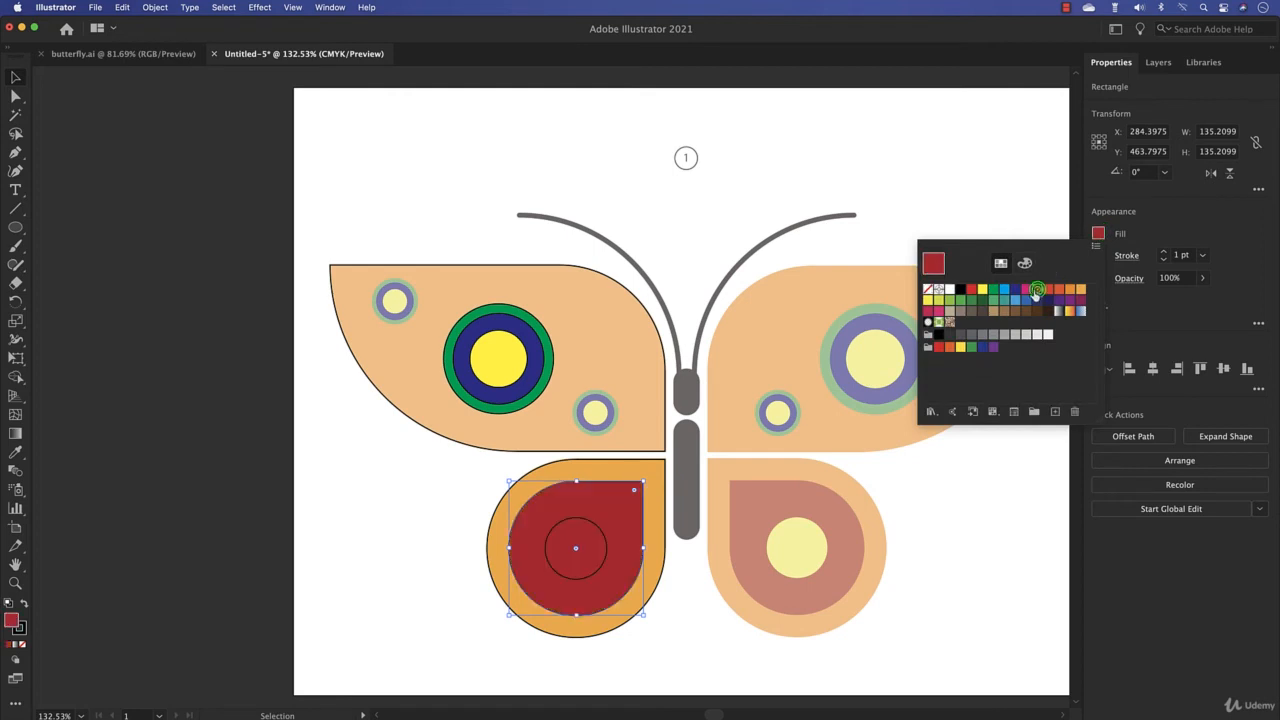
Step: Fill the small circle at the centre of the lower left wing with yellow
left_click(594, 528)
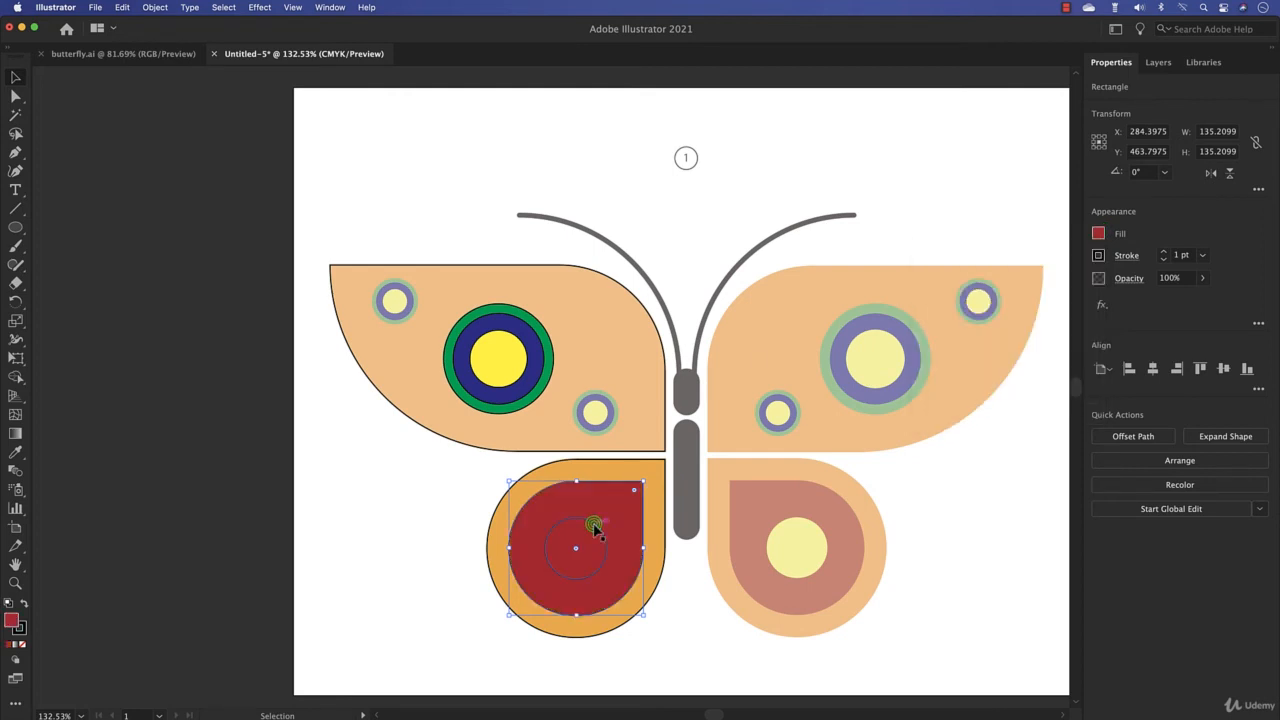
left_click(591, 525)
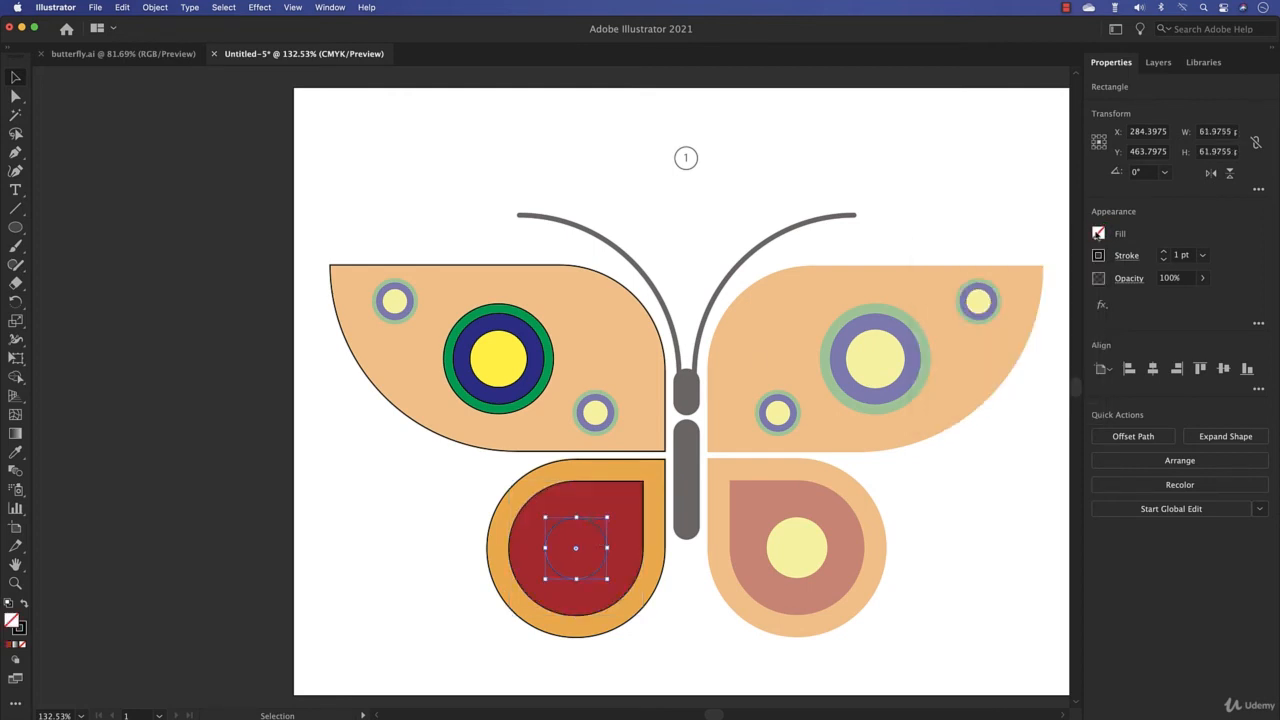
left_click(1098, 234)
left_click(982, 289)
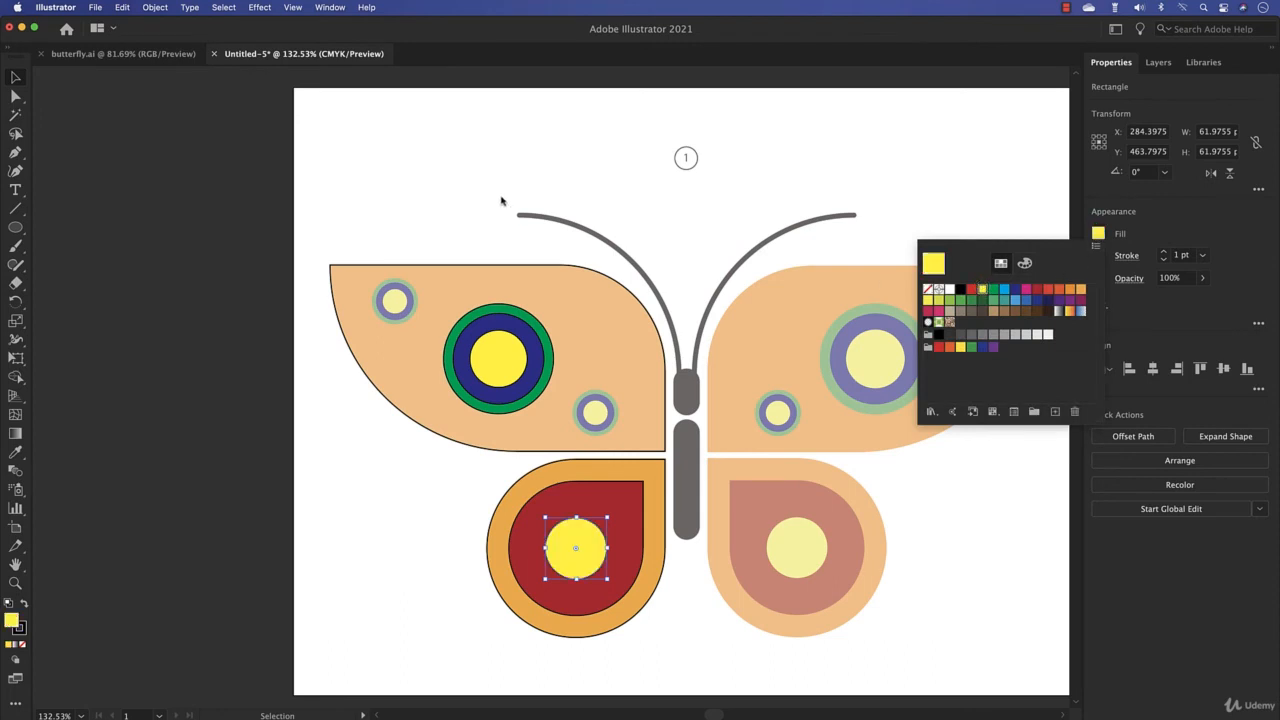
left_click(493, 193)
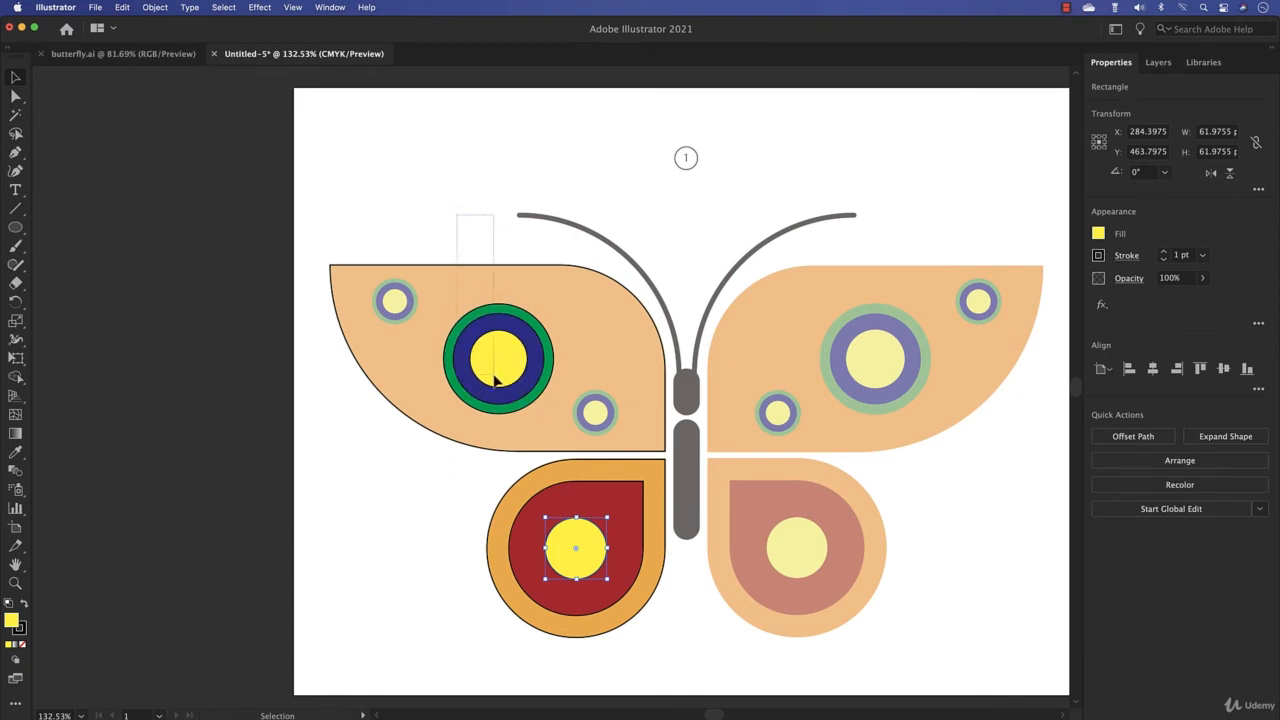
Step: Duplicate the large spot's three circles onto the small spot near the upper left wing's tip, scaling the copy to about 44 pt wide
left_click(509, 446)
left_click(603, 275, "shift")
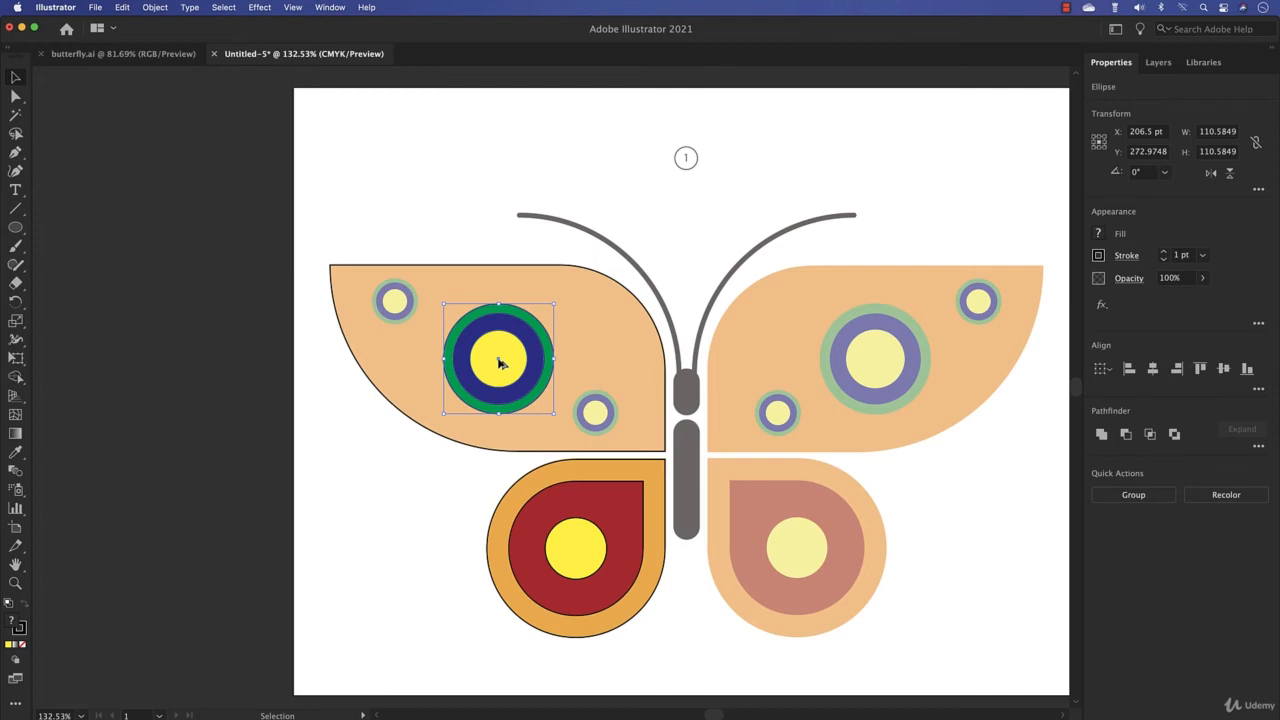
left_click_drag(501, 363, 397, 307)
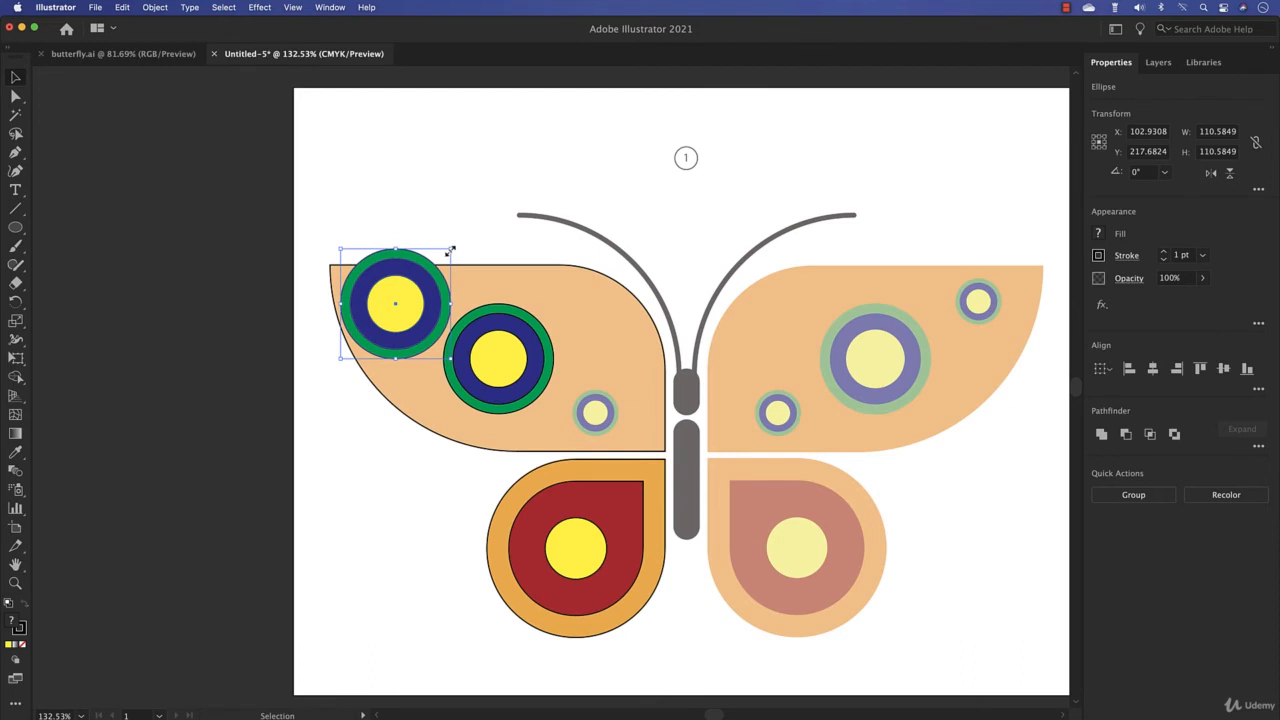
key("shift")
left_click_drag(451, 250, 397, 302)
left_click(432, 246)
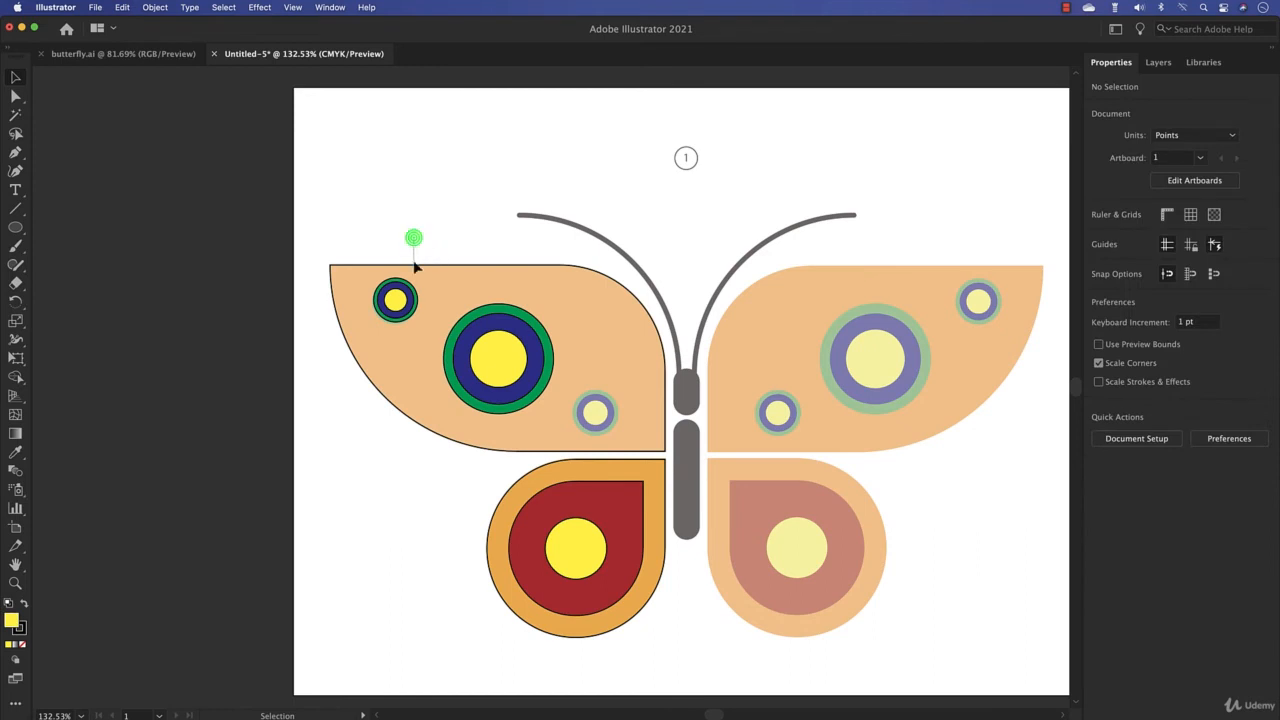
Step: Duplicate the small spot near the upper left wing's tip onto the template spot at the wing's lower inner corner and deselect it
left_click(414, 346)
left_click(468, 288)
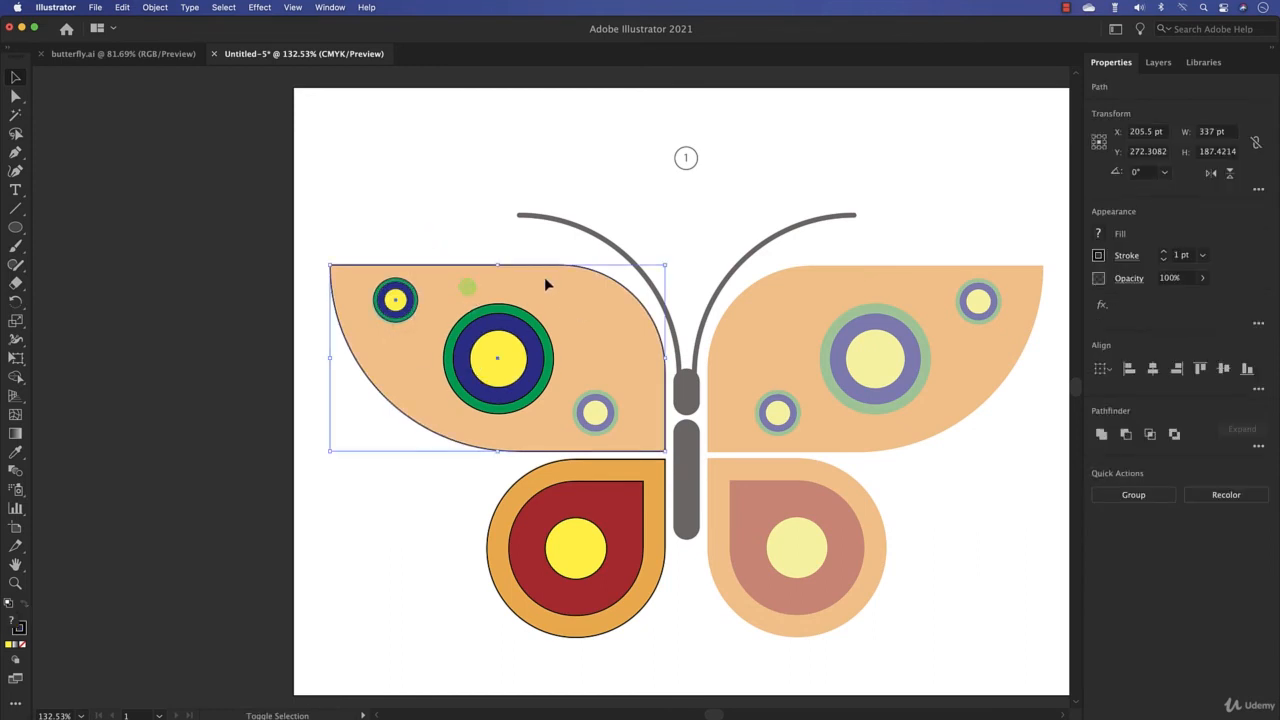
left_click(401, 314)
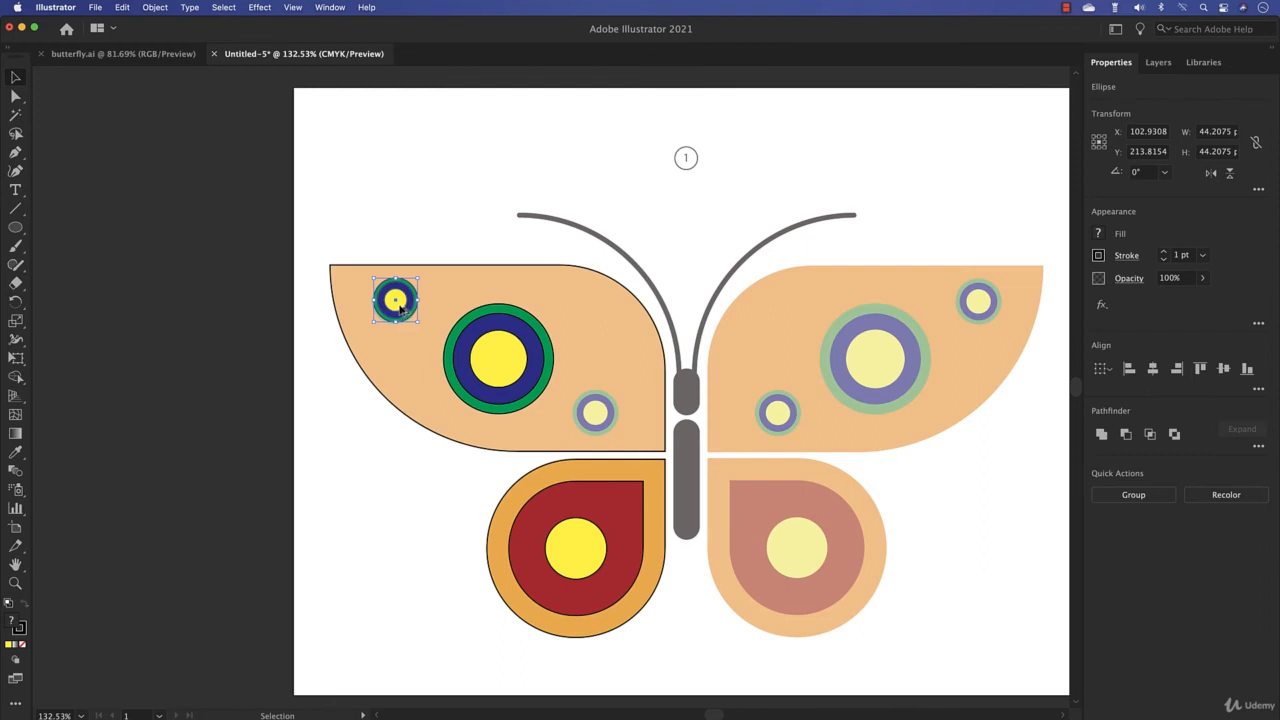
left_click_drag(398, 308, 597, 421)
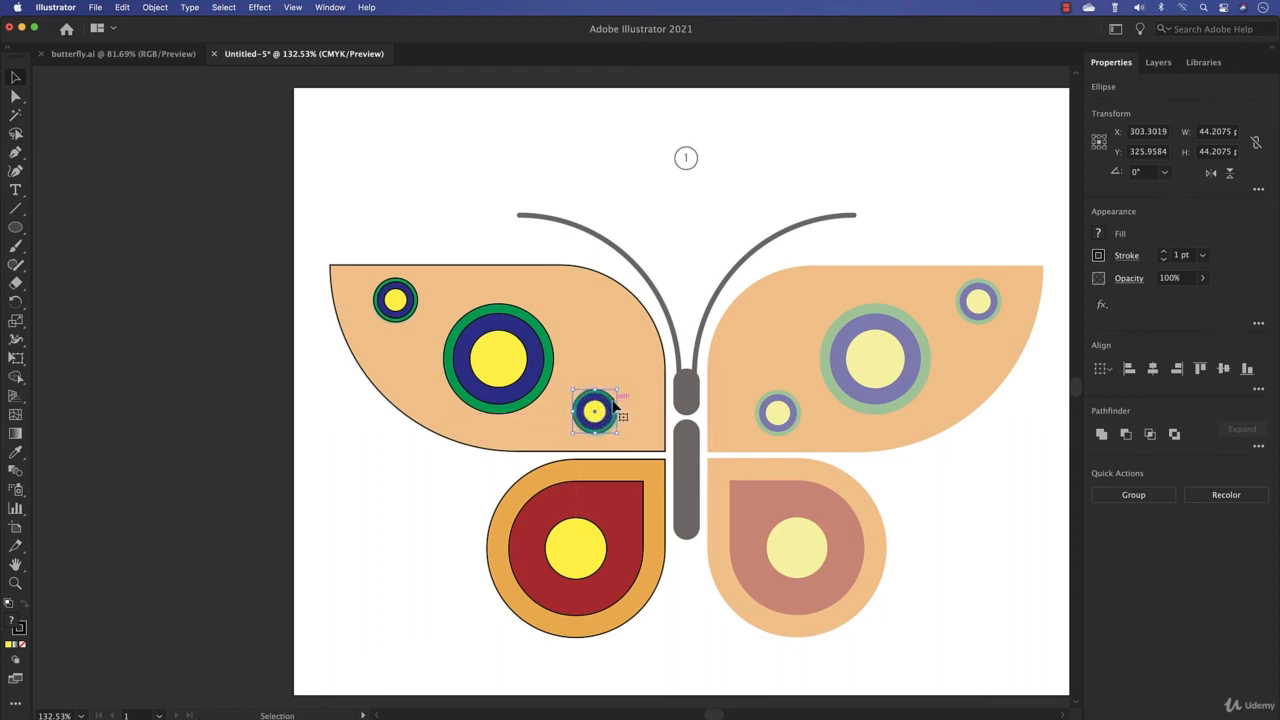
left_click(382, 178)
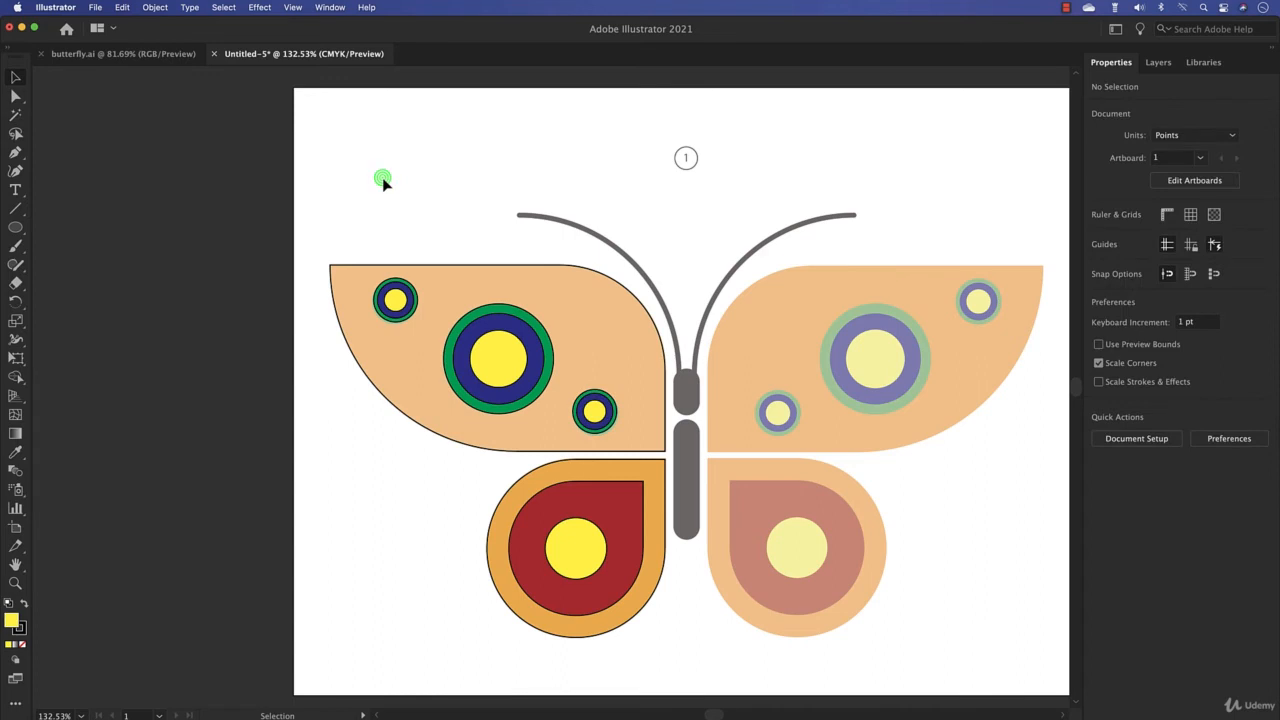
Step: Fill the upper left wing's outer shape with light orange
left_click(565, 266)
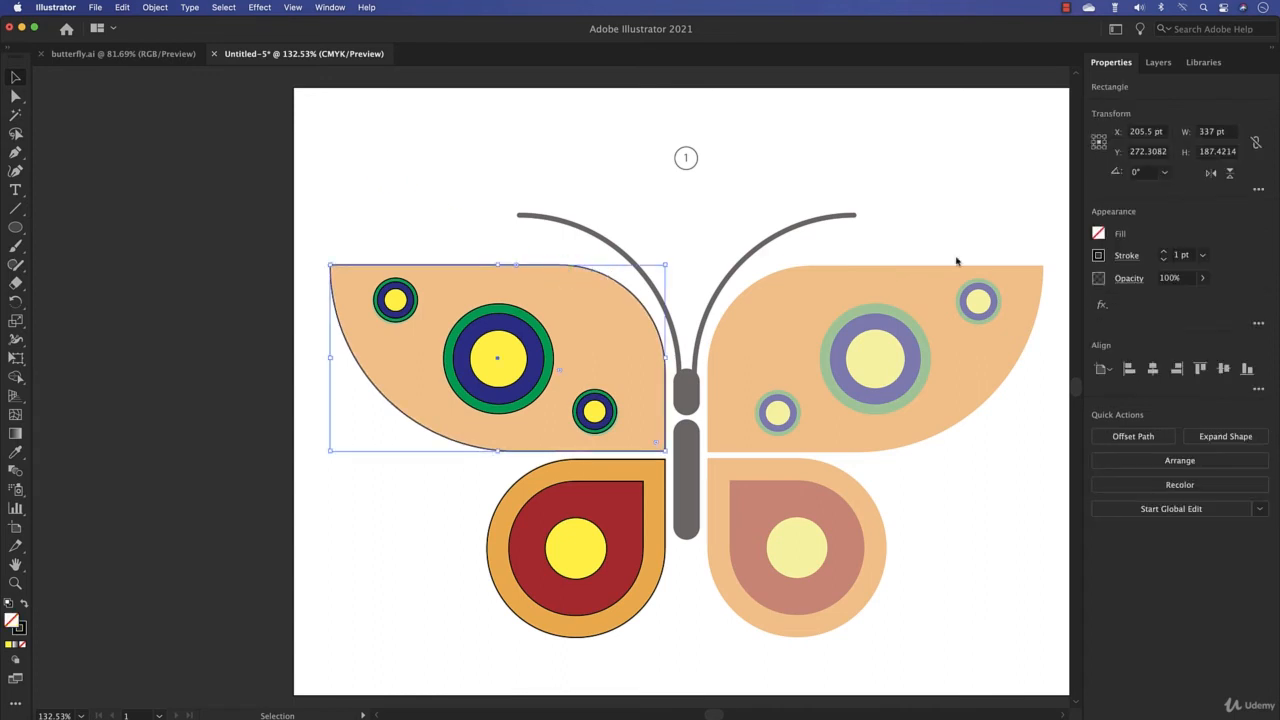
left_click(1099, 233)
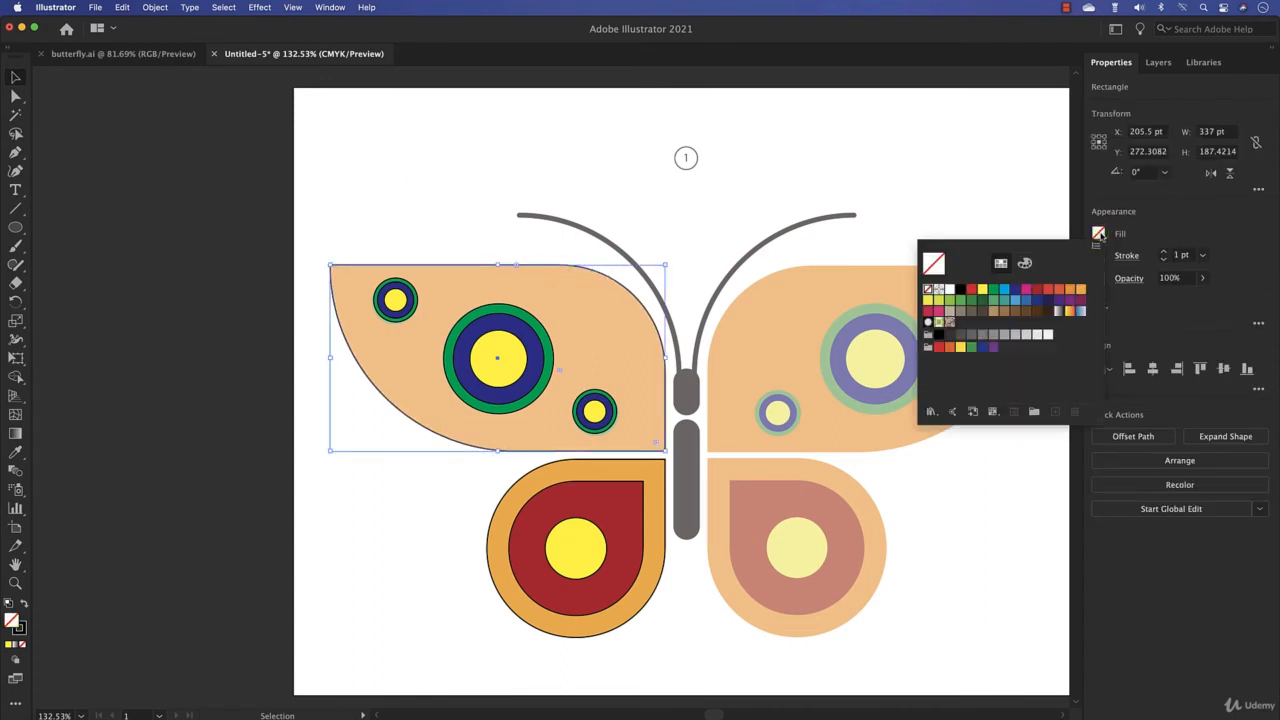
left_click(1070, 290)
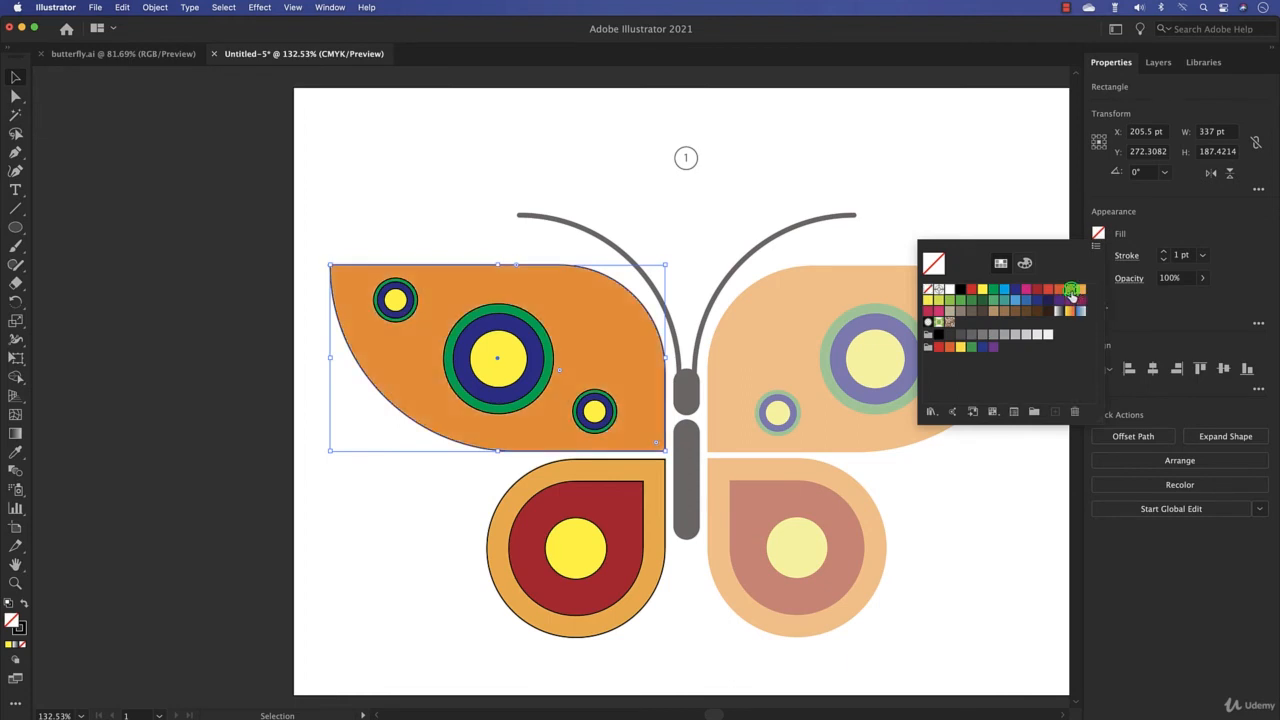
left_click(1078, 290)
left_click(379, 196)
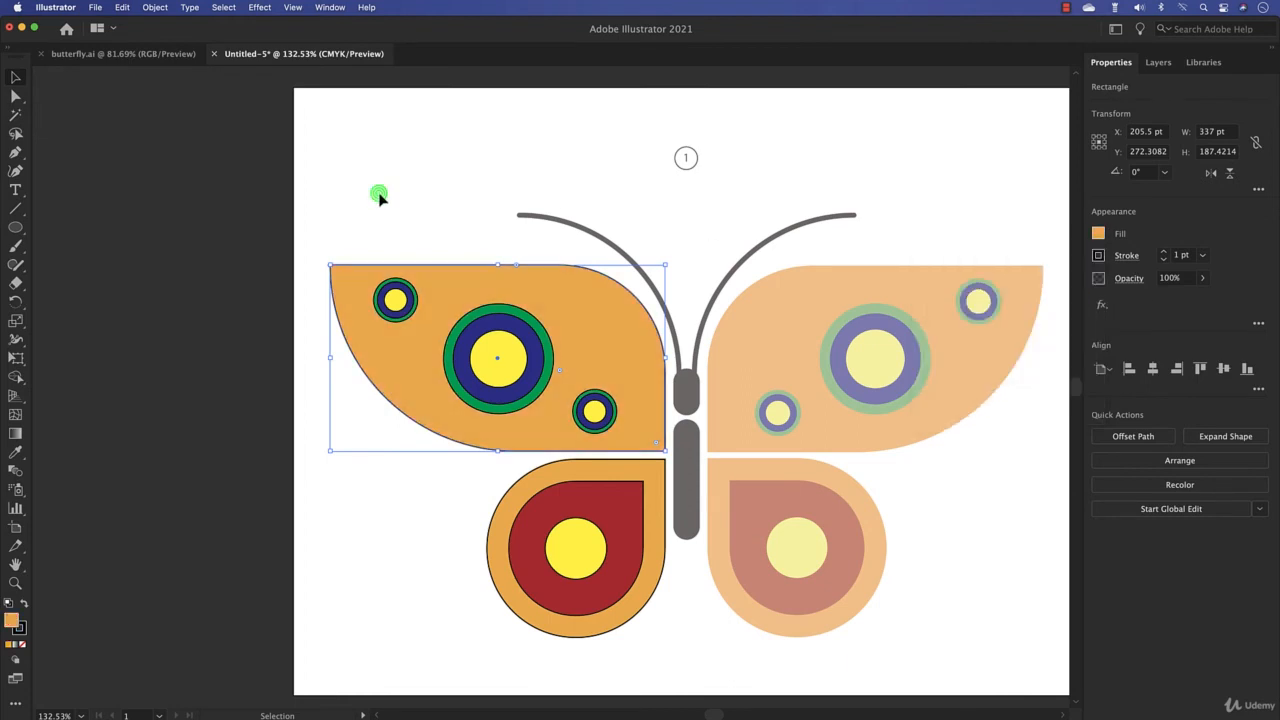
Step: Set the stroke of all the left wing and spot shapes to none and deselect them
left_click_drag(337, 240, 614, 646)
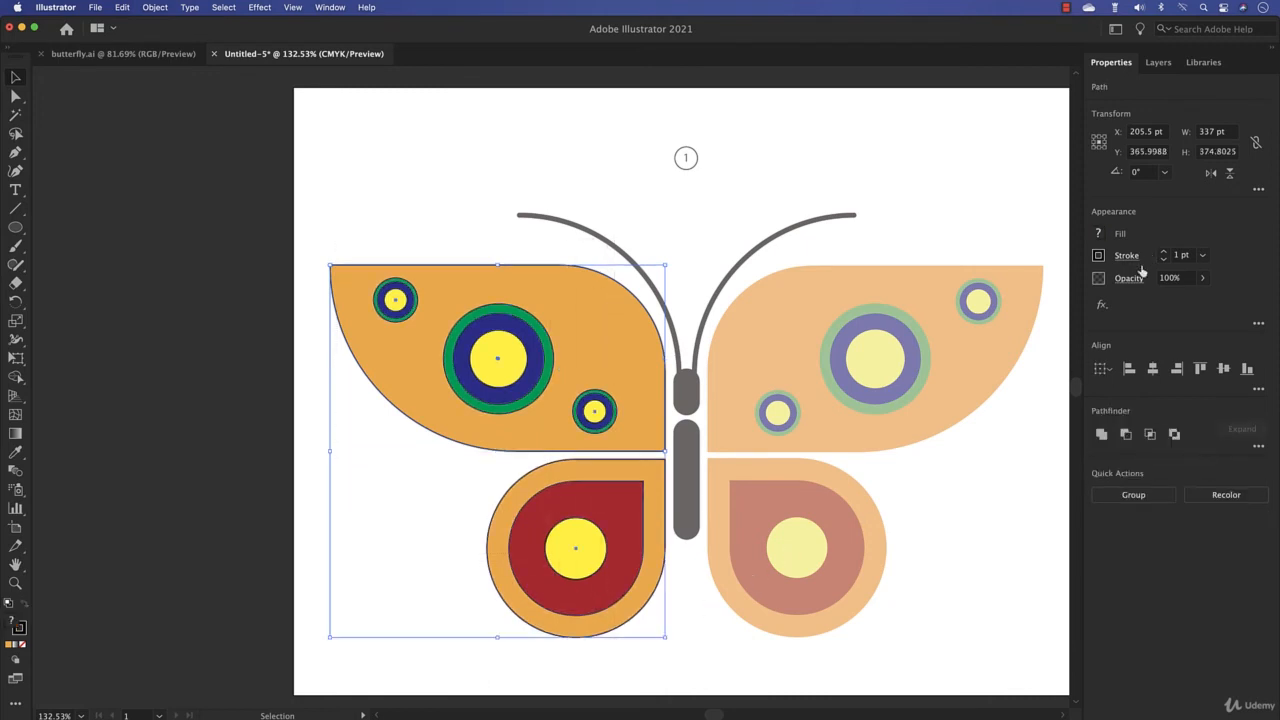
left_click(1098, 257)
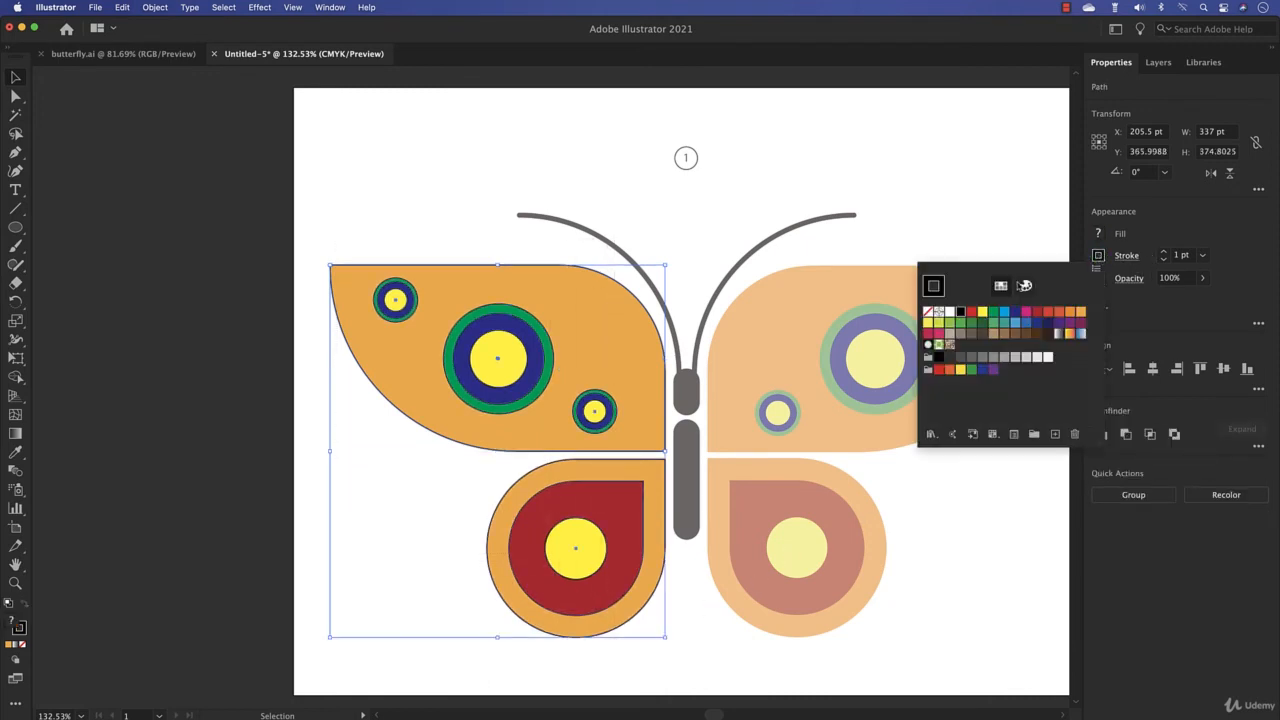
left_click(930, 315)
left_click(680, 222)
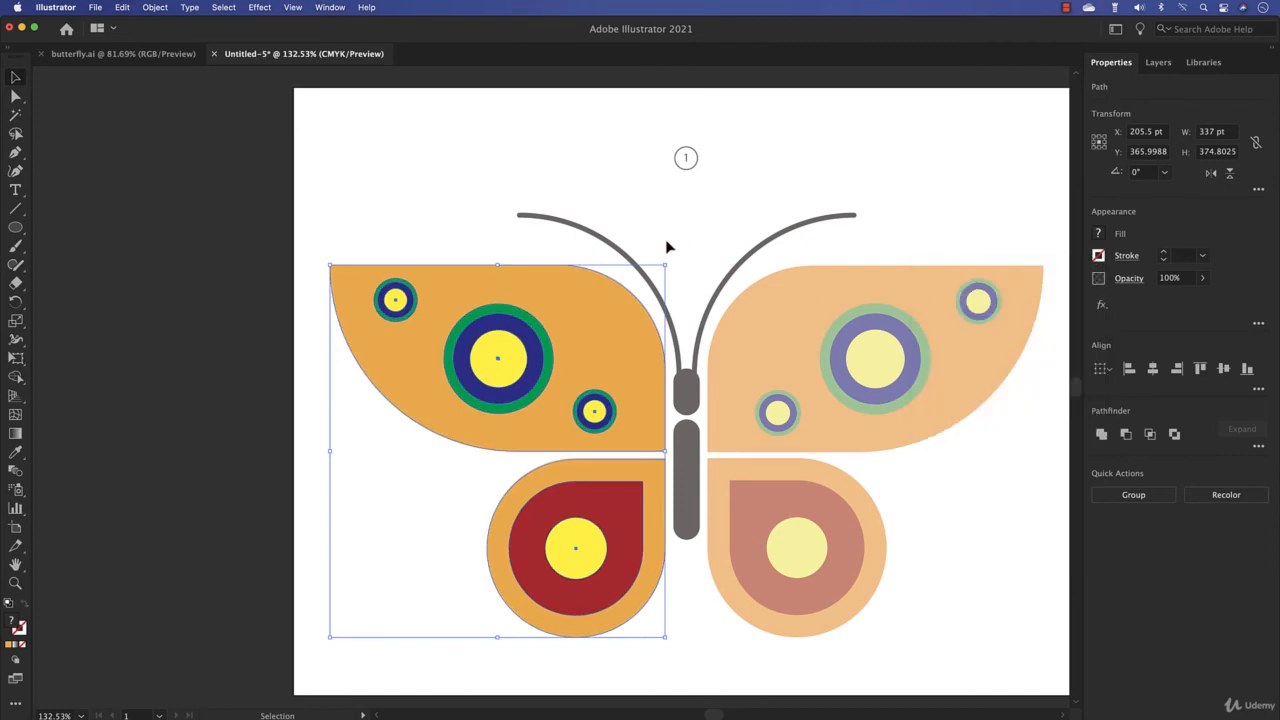
left_click(716, 233)
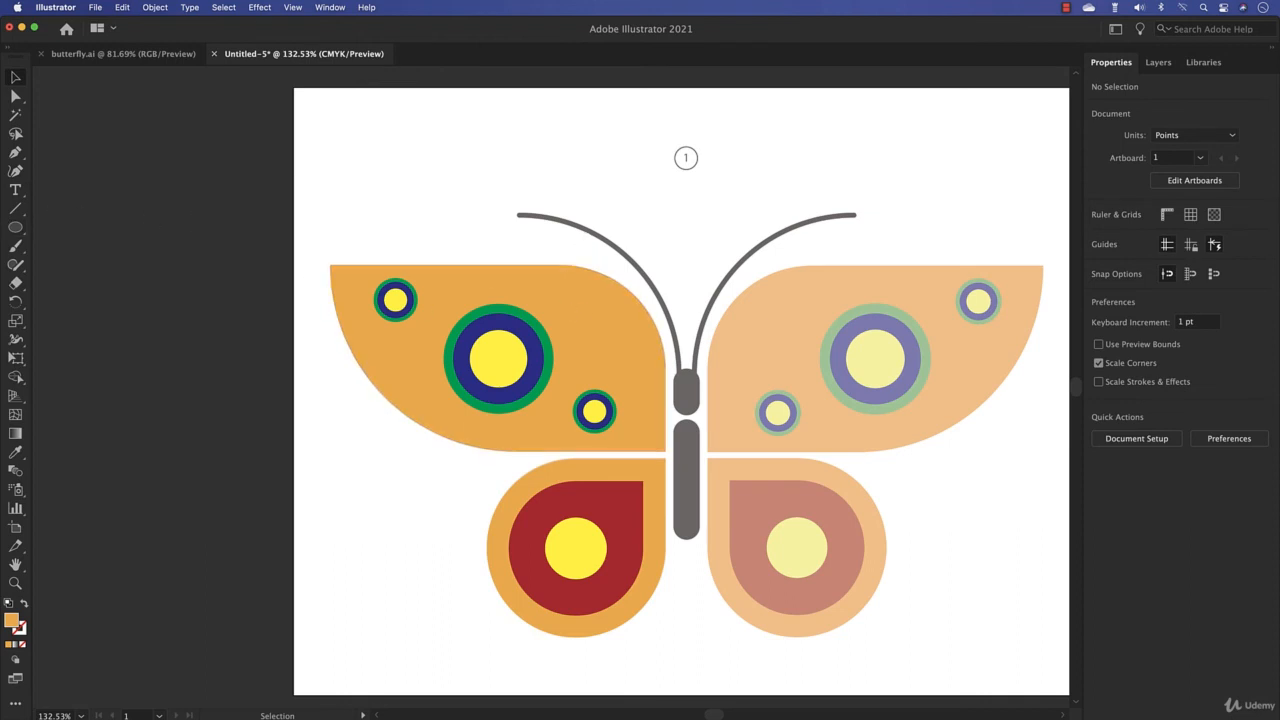
Step: Draw a practice arc about 149 × 165 pt on the empty canvas beside the artboard, switching its curvature between concave and convex
left_click(15, 209)
left_click(86, 226)
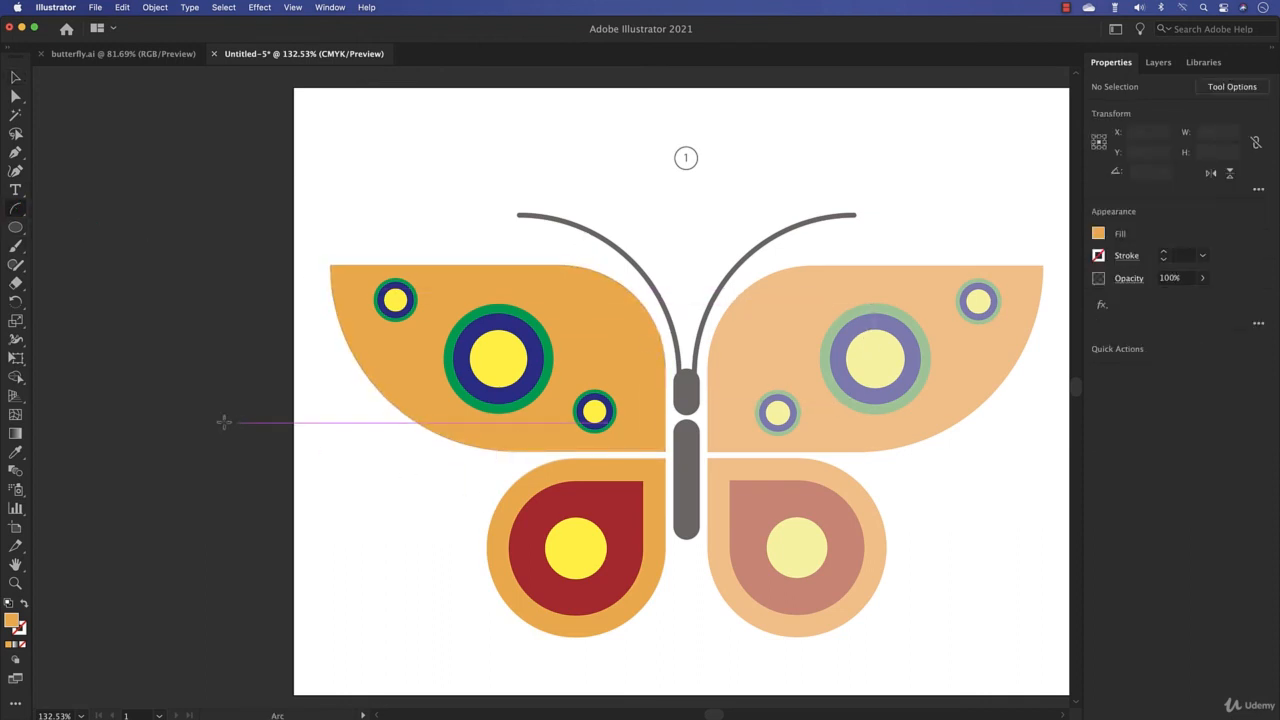
key("space")
left_click_drag(199, 420, 588, 441)
left_click_drag(279, 263, 447, 469)
left_click_drag(413, 460, 427, 428)
key("x")
key("x")
key("x")
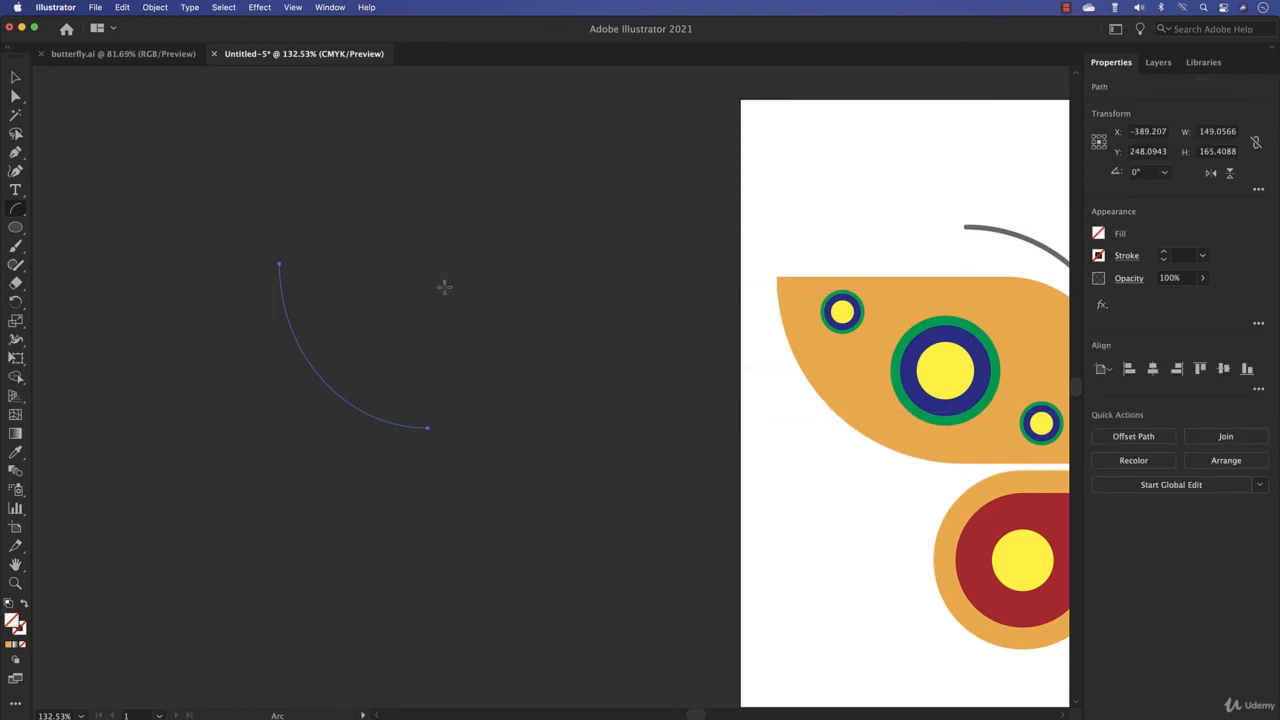
Step: Try moving the practice arc's upper end point with the Direct Selection tool, and undo both the move and the arc
left_click(18, 97)
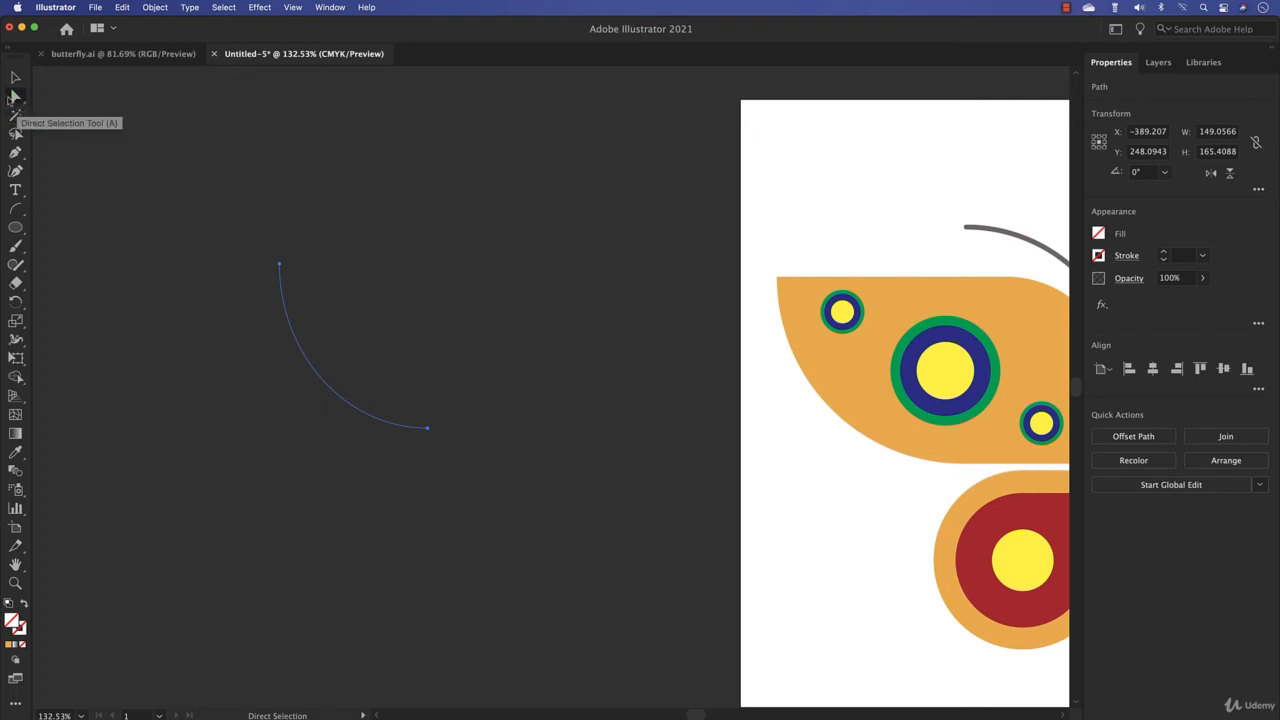
left_click(280, 266)
left_click_drag(280, 266, 385, 269)
key("super+z")
key("super+z")
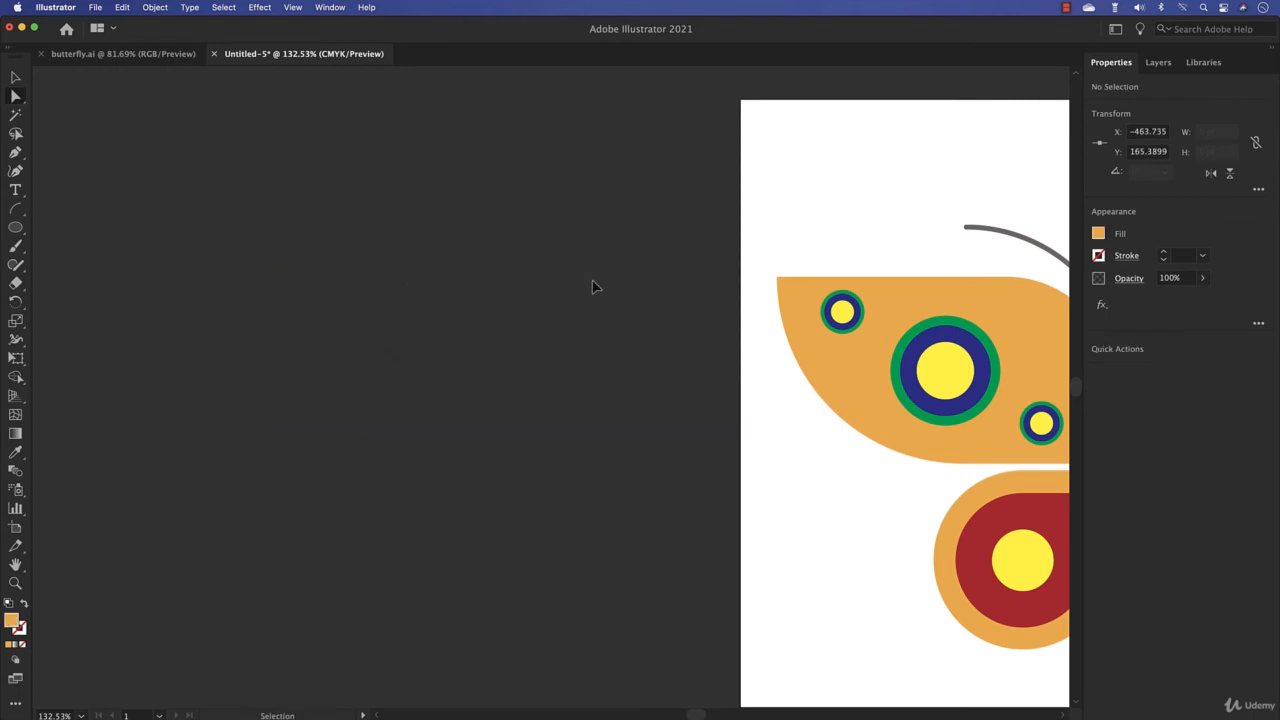
Step: Draw an arc about 160 × 157 pt over the template's left antenna, from the head to the antenna's tip
left_click_drag(791, 325, 229, 291)
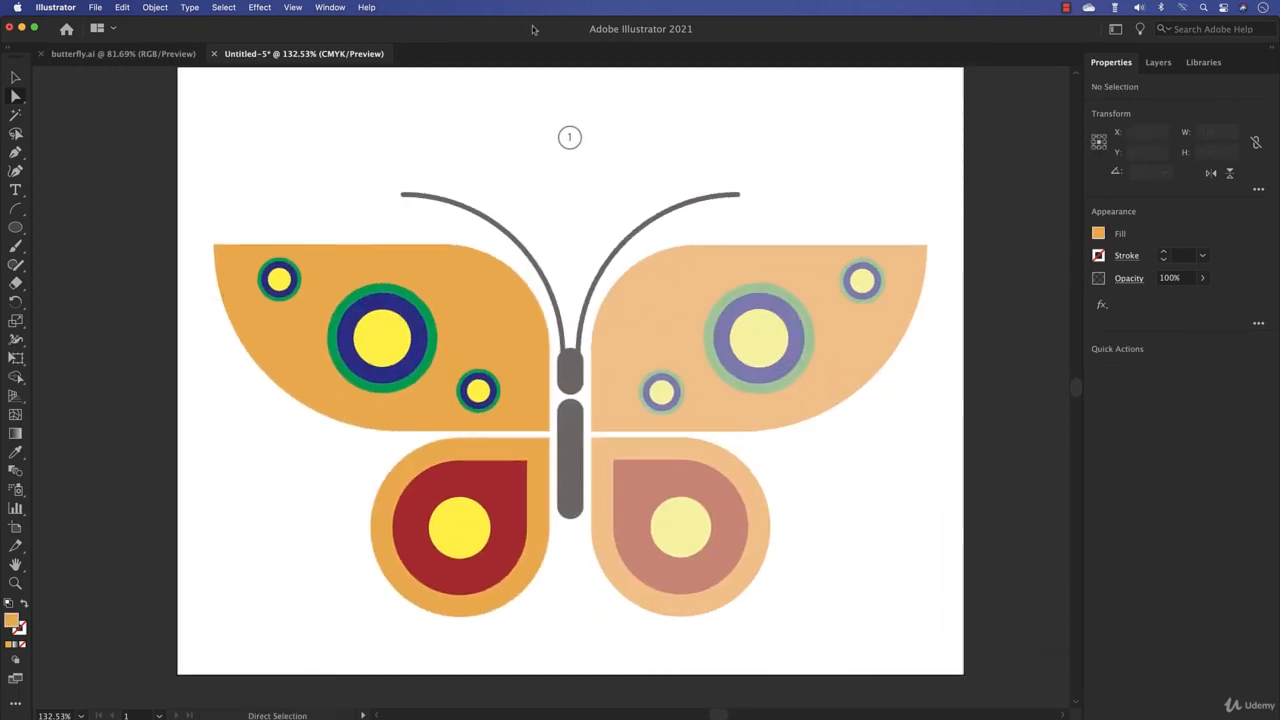
left_click(16, 210)
left_click_drag(560, 350, 401, 194)
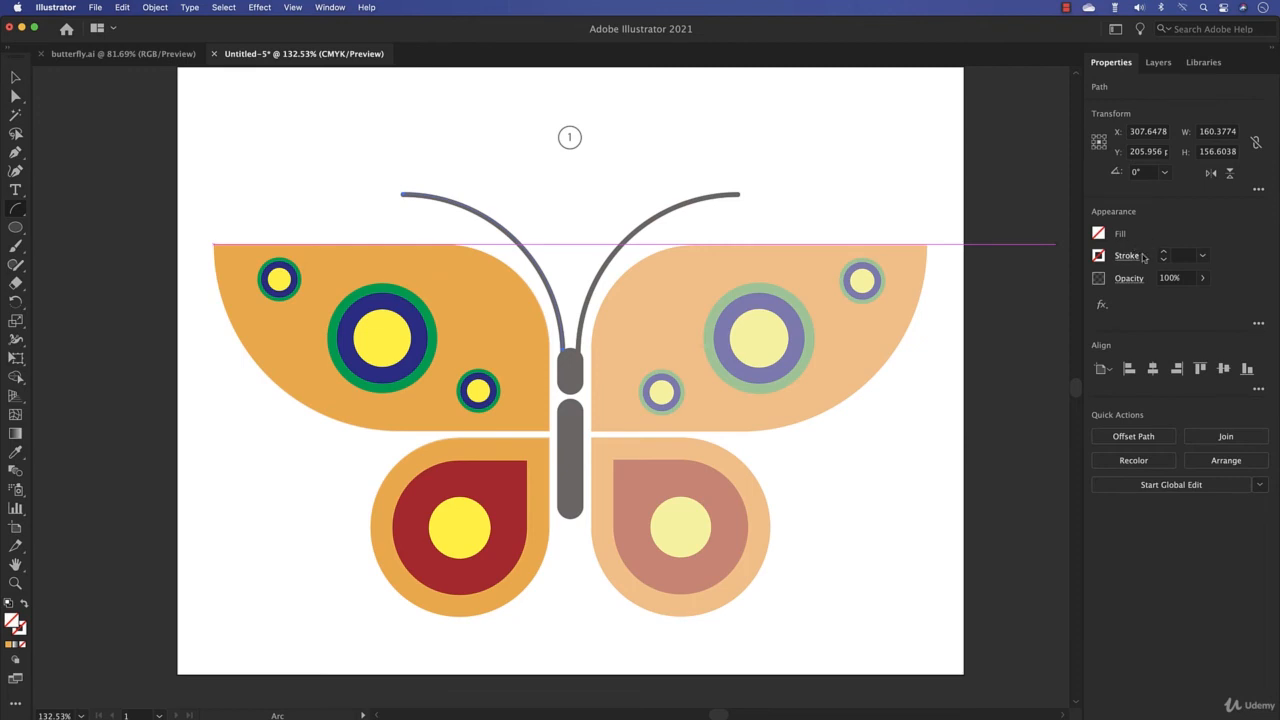
Step: Set the left antenna arc's stroke weight to 4 pt and deselect it
left_click(1165, 253)
left_click(1165, 253)
left_click(1165, 253)
left_click(1165, 253)
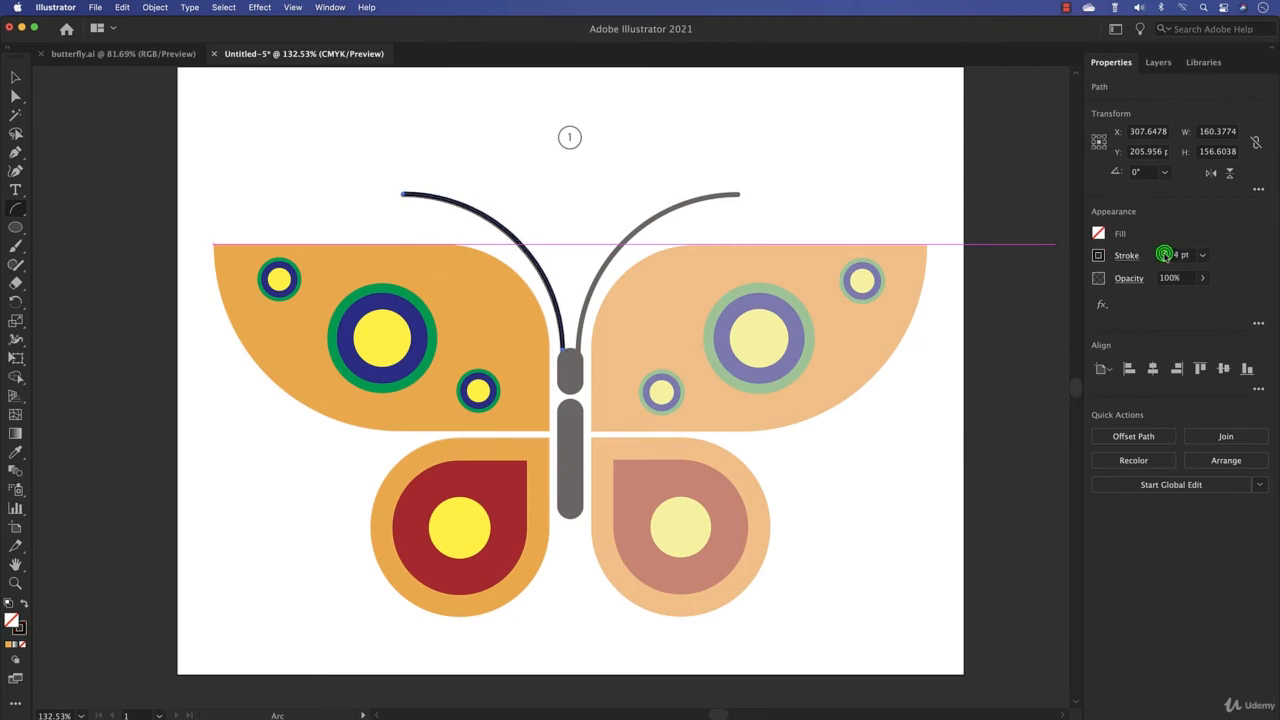
left_click(1165, 253)
left_click(1164, 259)
key("super+shift+a")
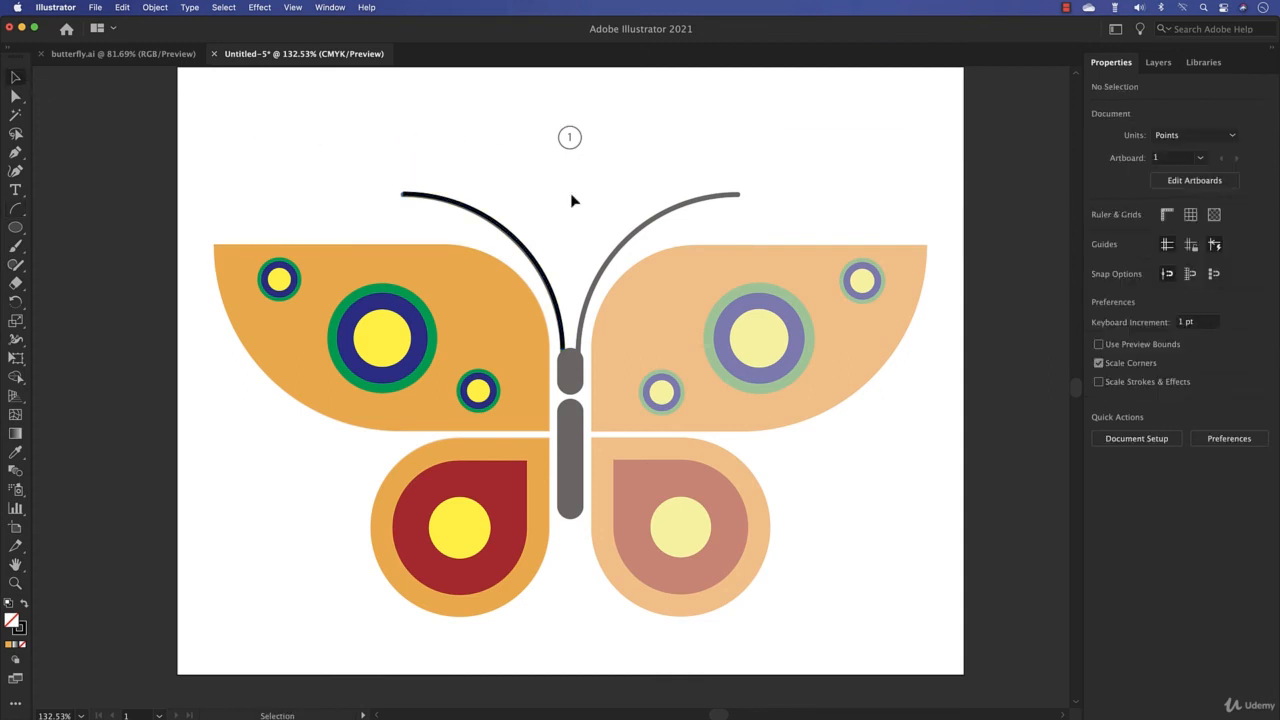
Step: Draw a practice rounded rectangle about 213 × 181 pt on the empty canvas while varying its corner radius, and undo it
left_click(17, 227)
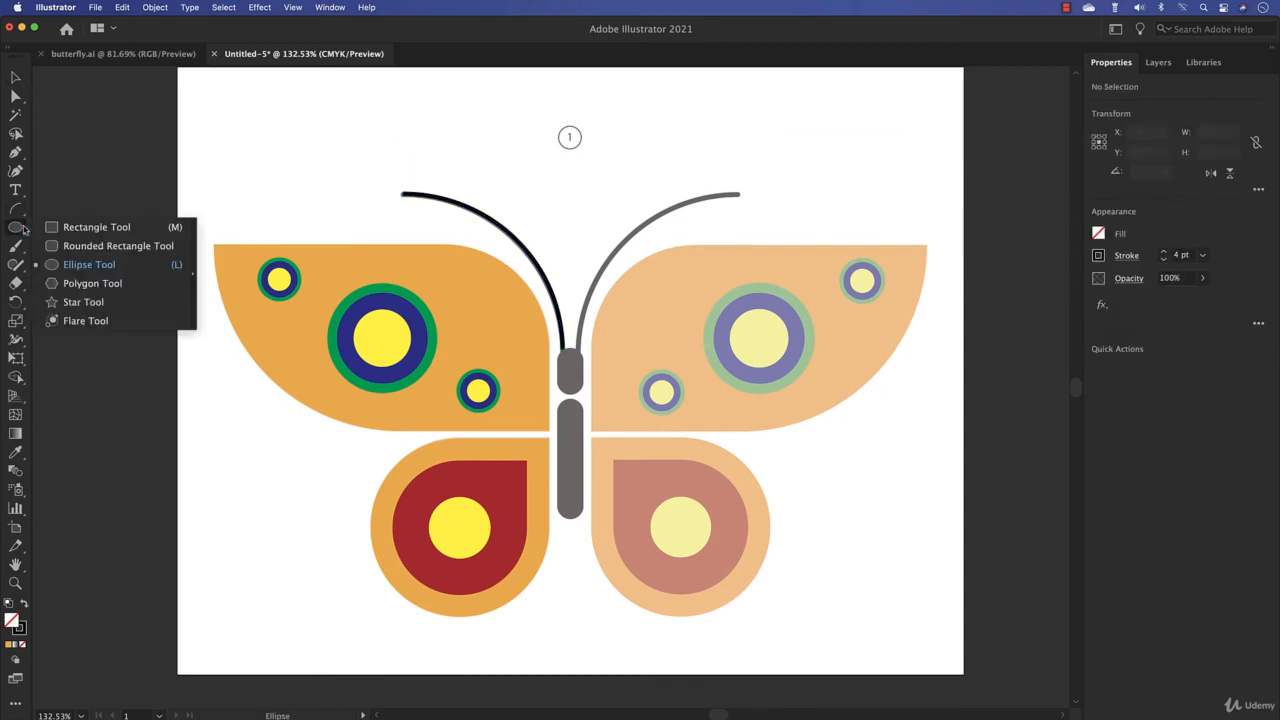
left_click(72, 246)
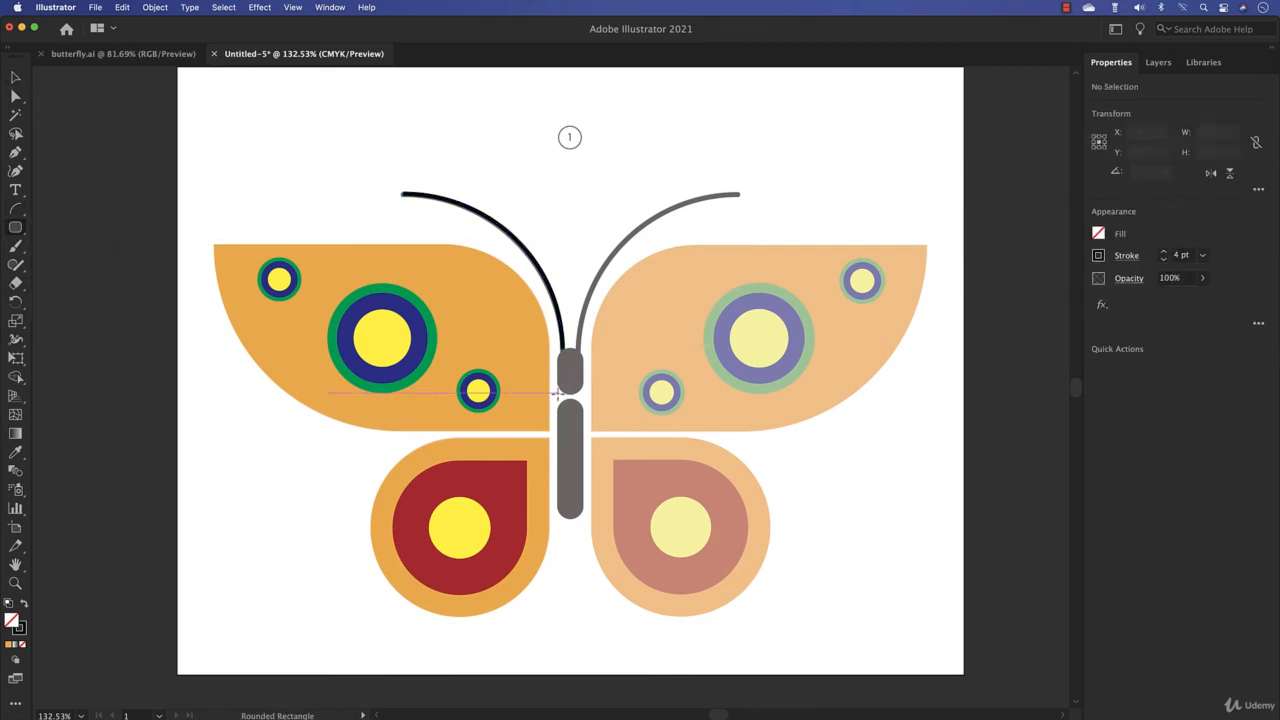
scroll(254, 346, "left", 8)
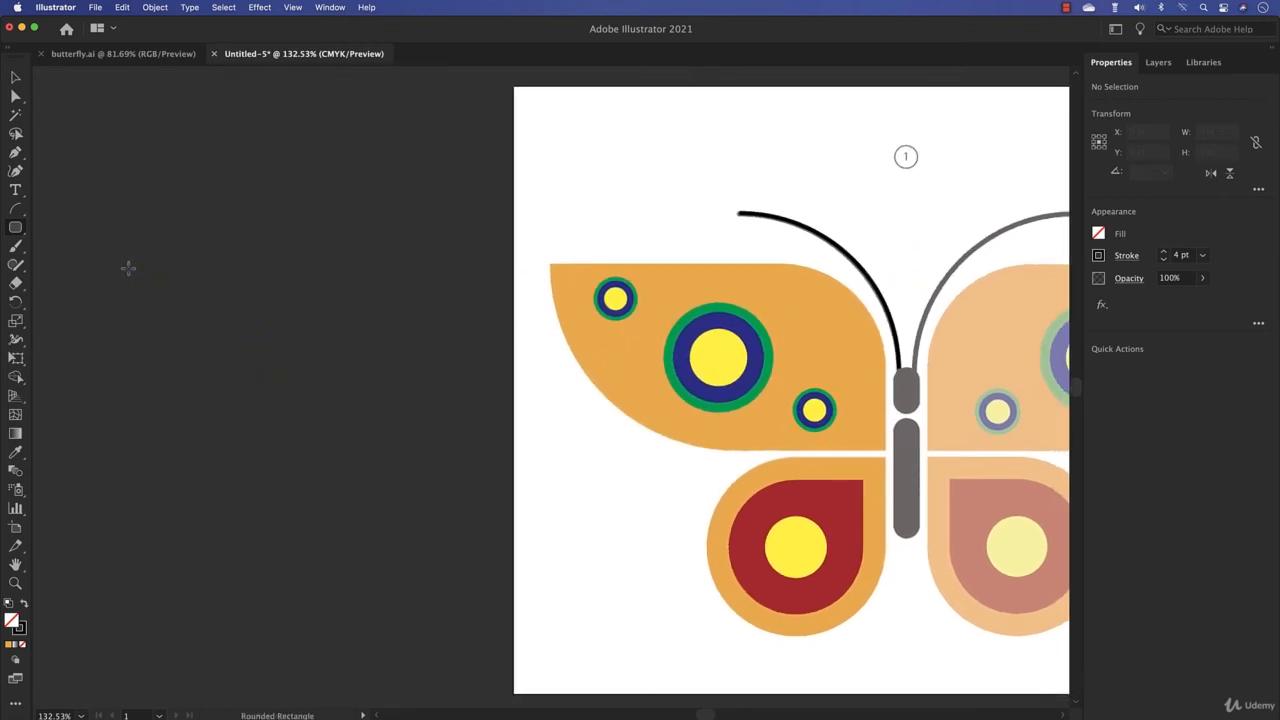
left_click_drag(128, 268, 305, 441)
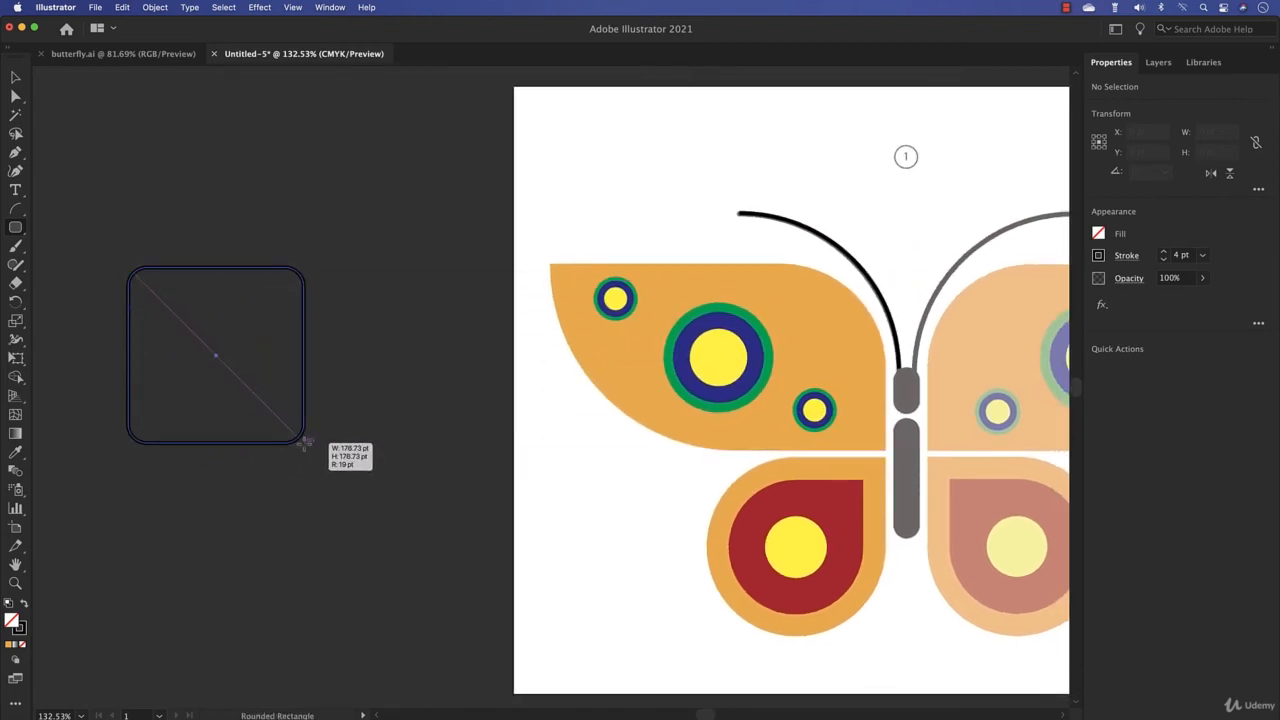
key("Up")
key("Up")
key("Up")
key("Up")
key("Up")
key("Up")
key("Up")
key("Up")
key("Up")
key("Up")
key("Up")
key("Up")
key("Up")
key("Down")
key("Down")
key("Down")
key("Down")
key("Down")
key("Down")
key("Down")
key("Down")
key("Down")
key("Down")
key("Down")
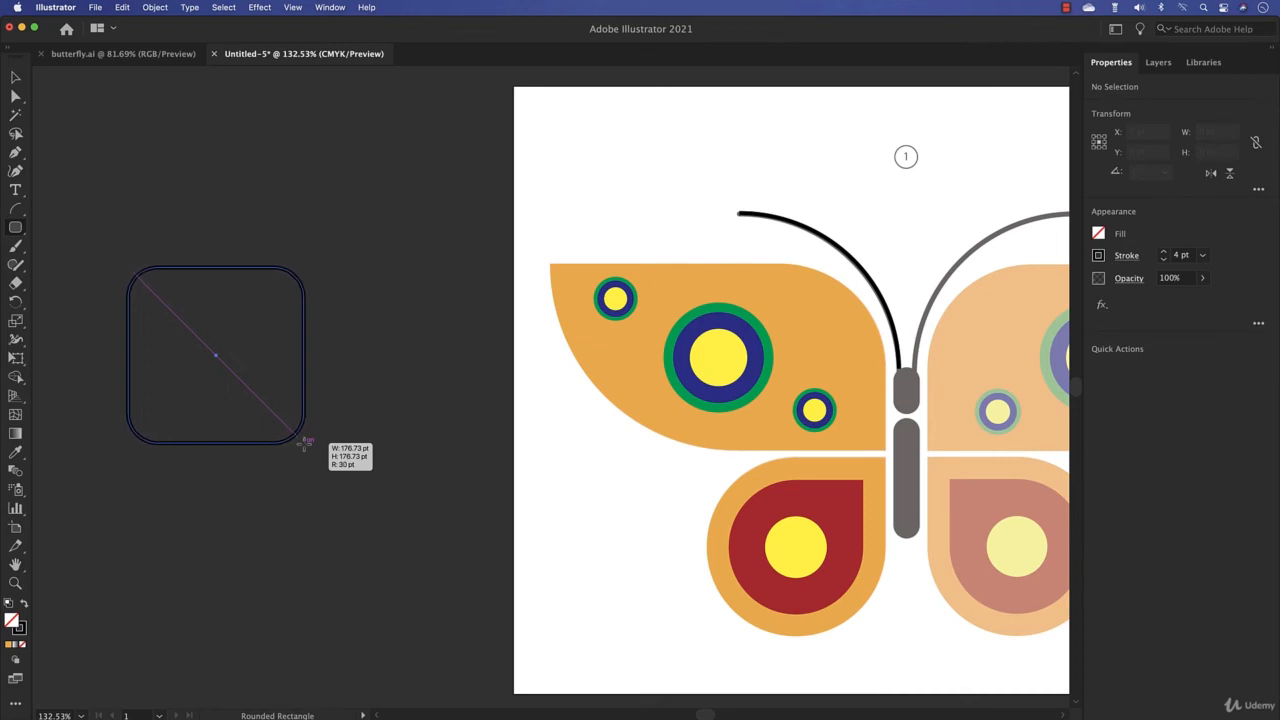
key("Down")
key("Down")
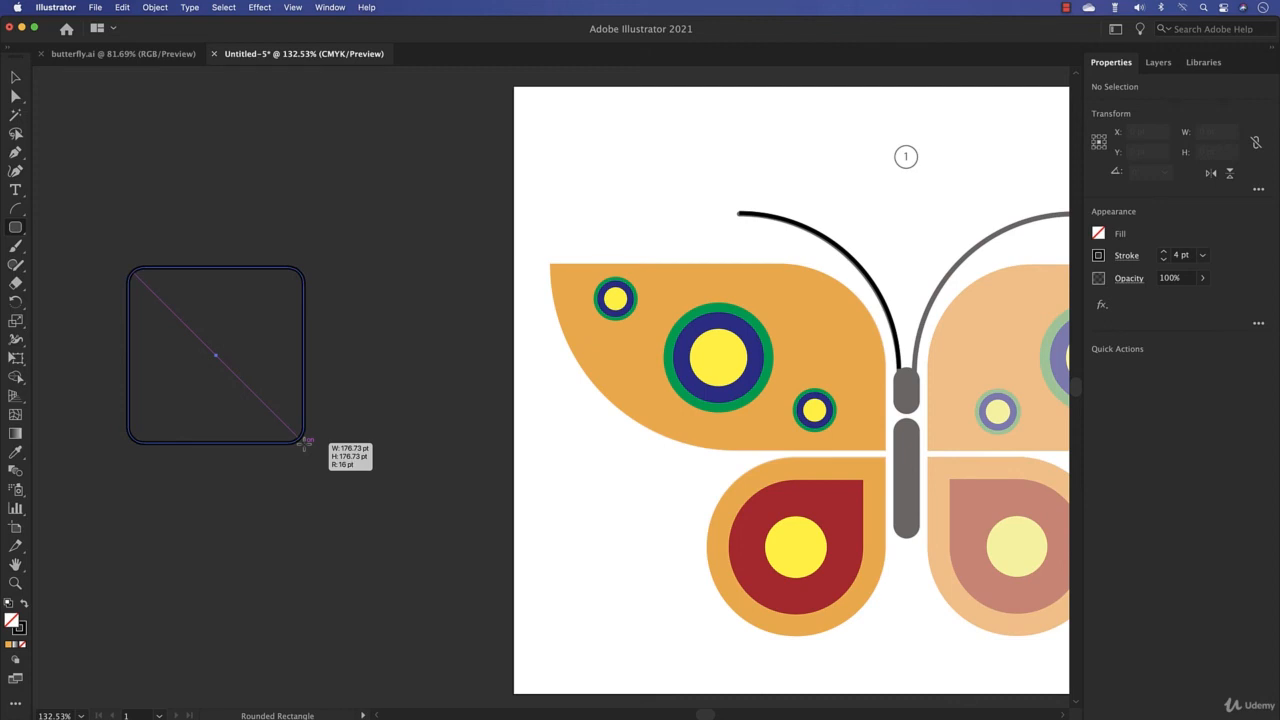
key("Left")
key("Right")
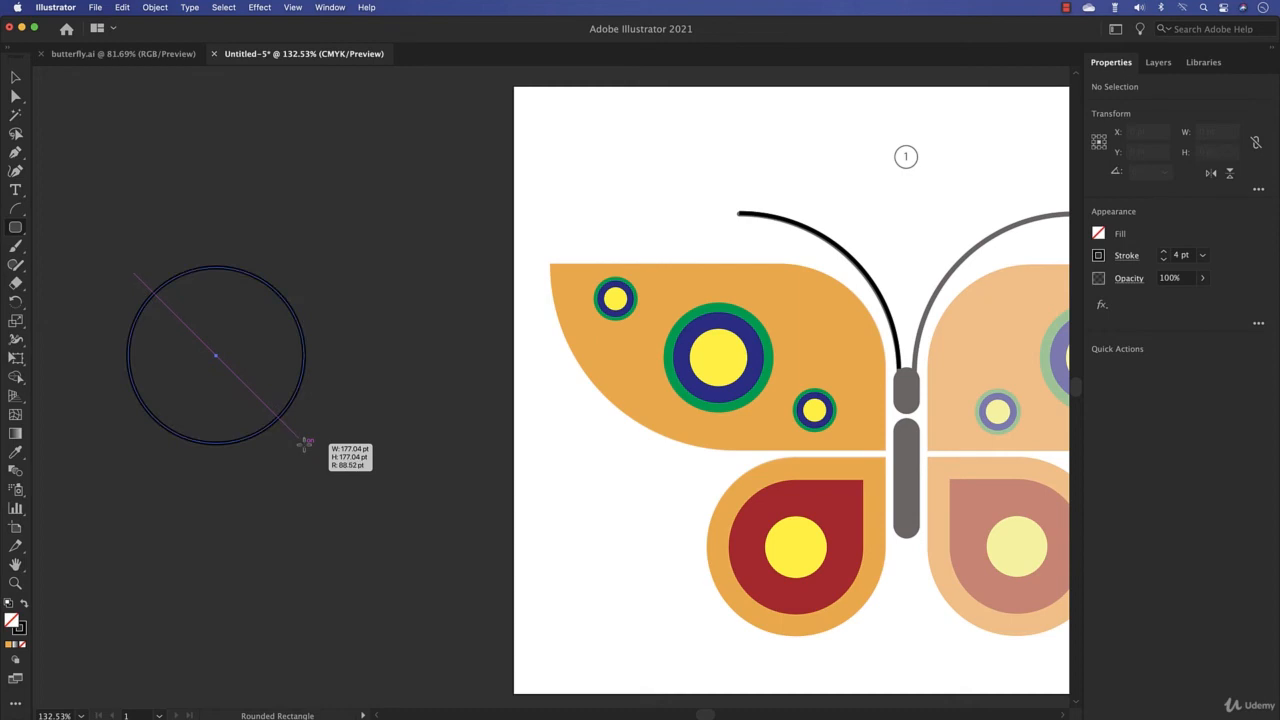
left_click_drag(305, 441, 342, 448)
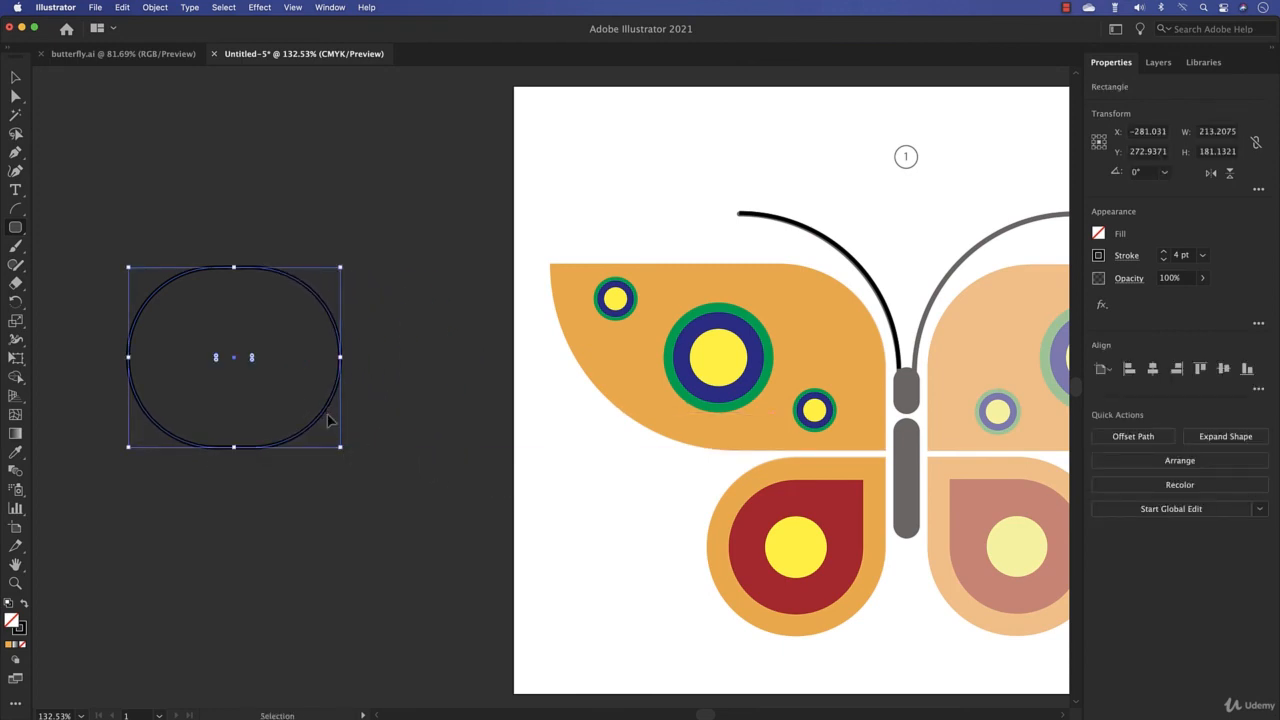
key("ctrl+z")
Step: Draw a rounded rectangle about 184 × 176 pt on the empty canvas, adjusting its corner radius to moderately rounded corners
left_click_drag(187, 224, 371, 402)
key("Down")
key("Down")
key("Down")
key("Down")
key("Down")
key("Down")
key("Down")
key("Down")
key("Down")
key("Down")
key("Up")
key("Up")
key("Down")
key("Down")
key("Down")
key("Down")
key("Down")
key("Down")
key("Down")
key("Down")
key("Down")
key("Down")
key("Down")
key("Down")
key("Down")
key("Down")
key("Down")
key("Down")
key("Down")
key("Down")
key("Down")
key("Down")
key("Up")
key("Up")
key("Up")
key("Up")
key("Up")
key("Up")
key("Up")
key("Up")
key("Up")
key("Up")
key("Up")
key("Up")
key("Up")
key("Up")
key("Up")
key("Up")
key("Up")
key("Up")
key("Up")
key("Up")
key("Down")
key("Down")
key("Down")
key("Down")
key("Down")
key("Down")
key("Down")
key("Down")
key("Down")
key("Down")
key("Down")
key("Down")
key("Down")
key("Down")
key("Down")
key("Down")
key("Down")
key("Down")
key("Down")
key("Down")
key("Up")
key("Up")
key("Up")
key("Up")
key("Up")
key("Up")
key("Up")
key("Up")
key("Up")
key("Up")
key("Up")
key("Up")
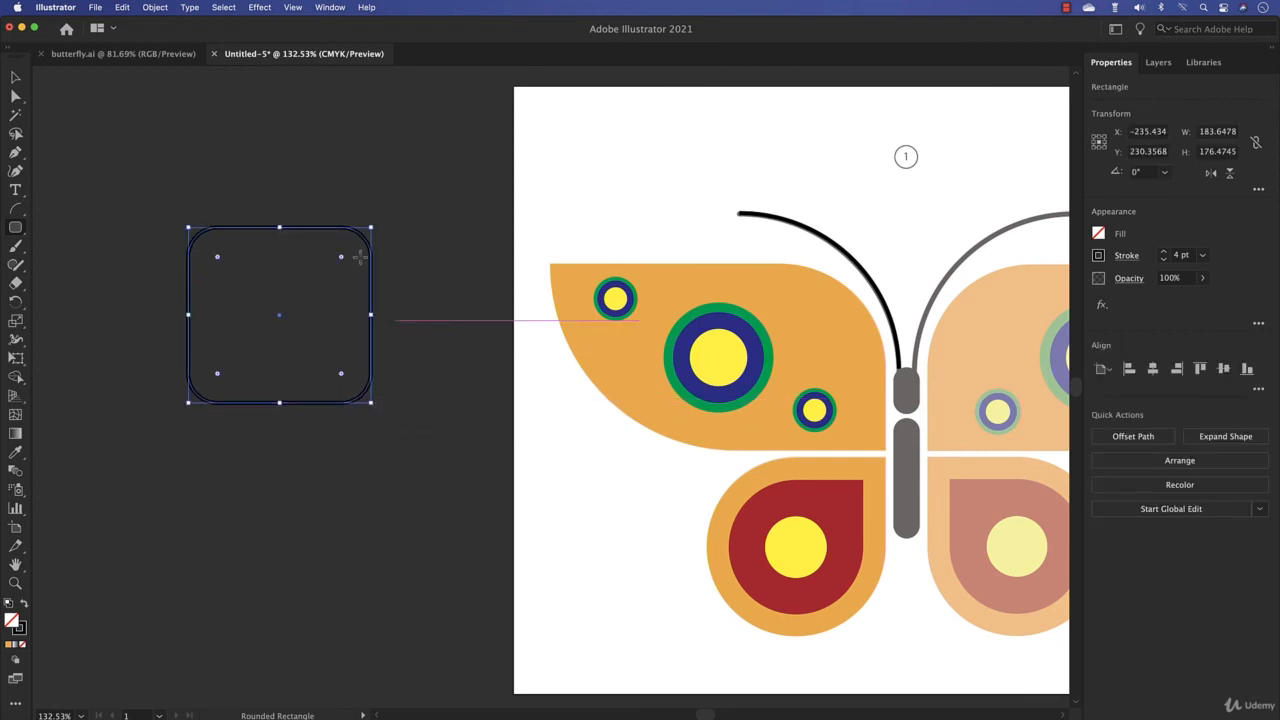
Step: Enlarge the corner radius of only the rounded rectangle's upper-left corner so it curves across most of the shape
left_click(15, 95)
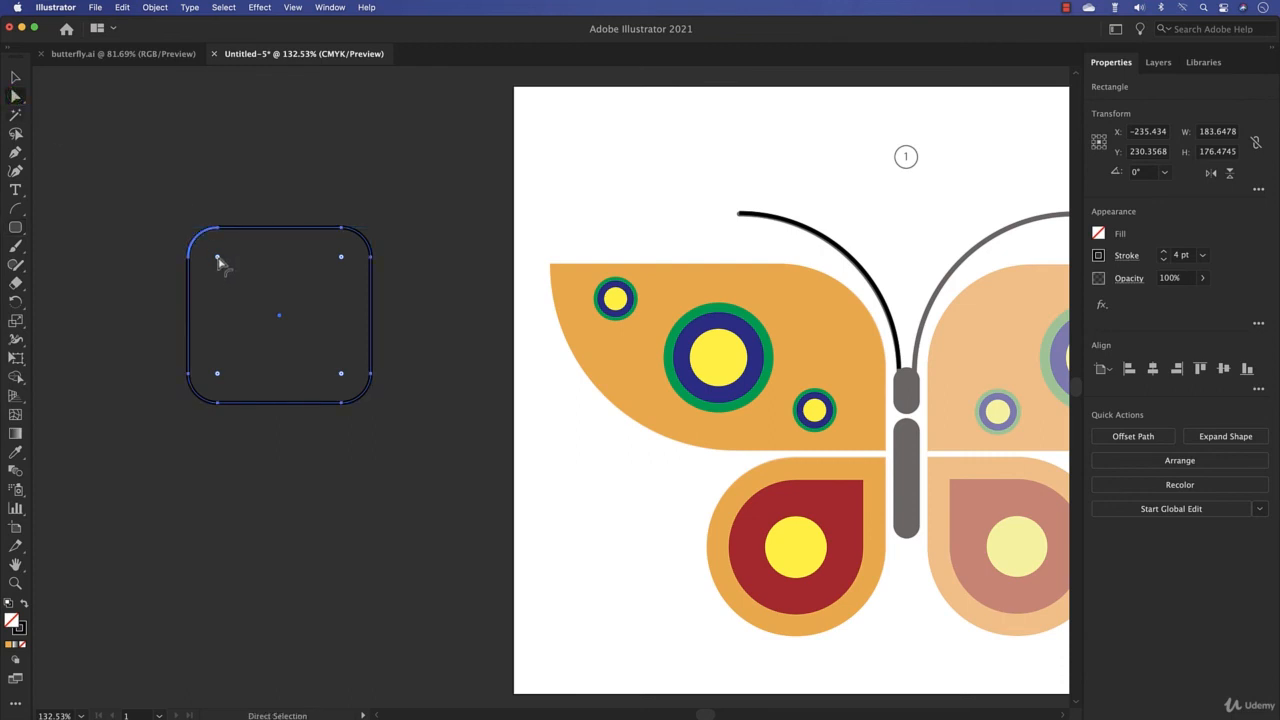
left_click_drag(218, 262, 370, 402)
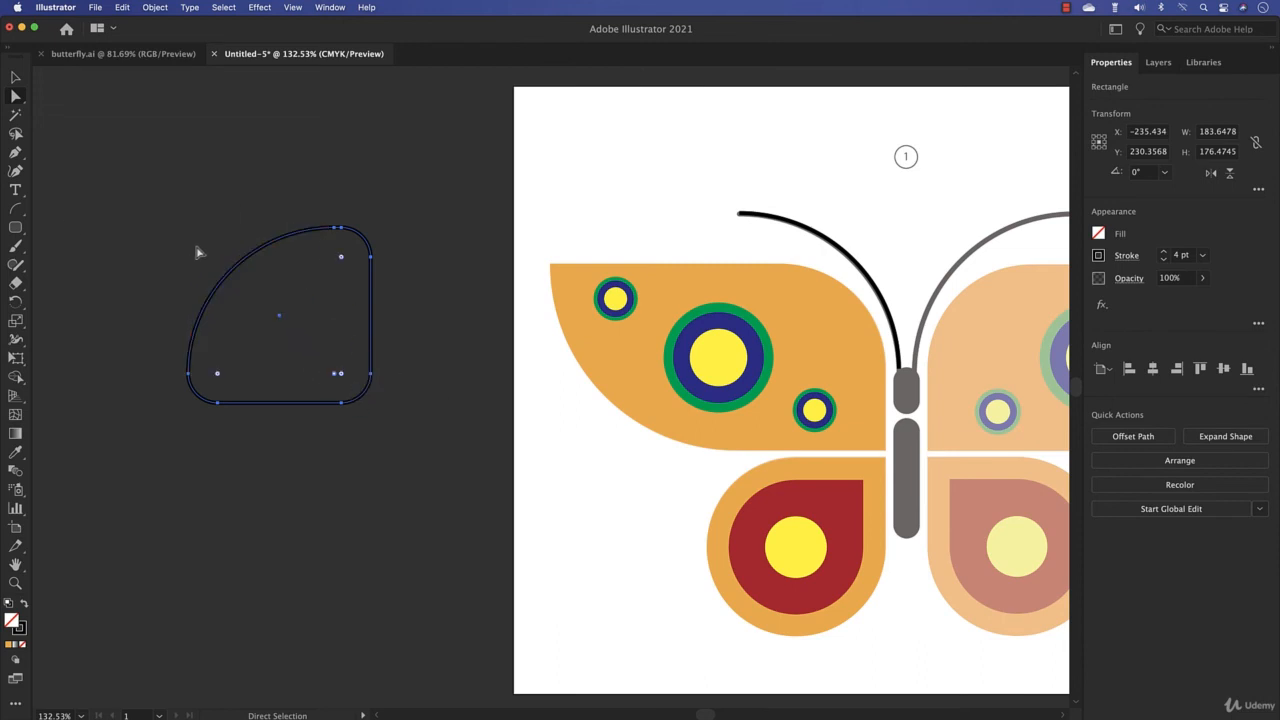
Step: Delete the practice rounded shape on the empty canvas beside the artboard
left_click(15, 77)
left_click(90, 207)
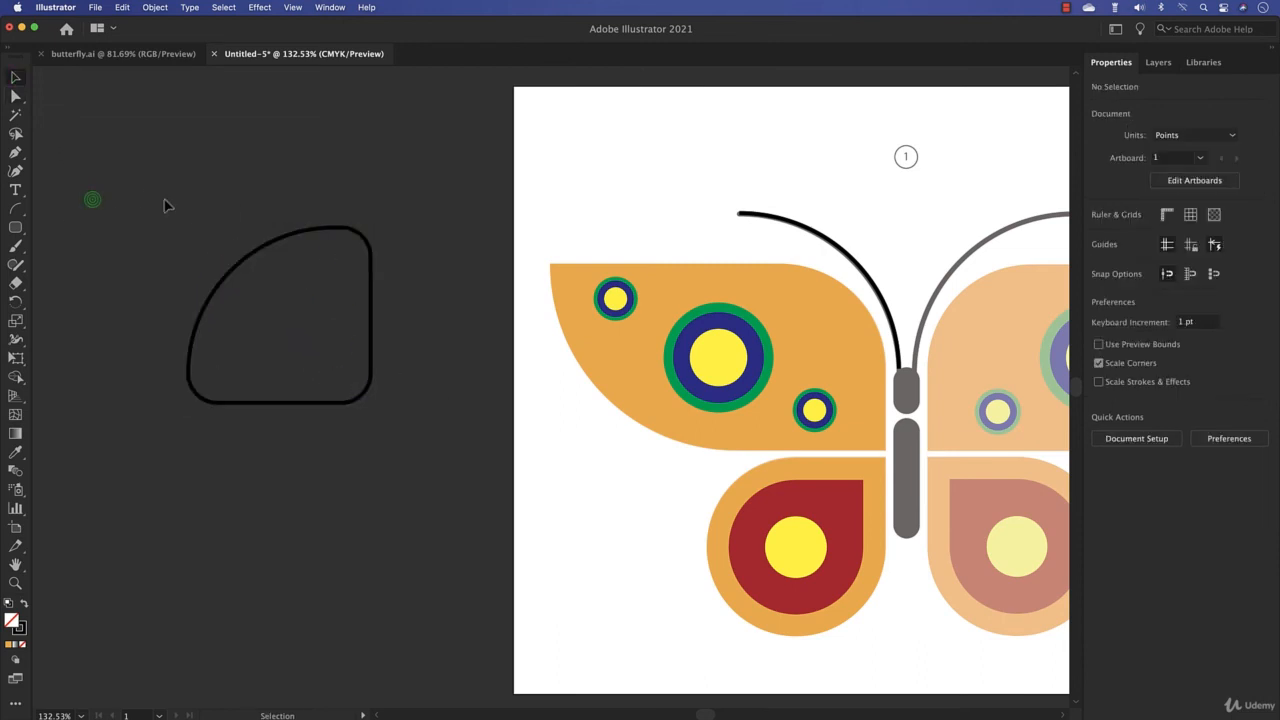
left_click_drag(157, 198, 376, 462)
left_click(490, 466)
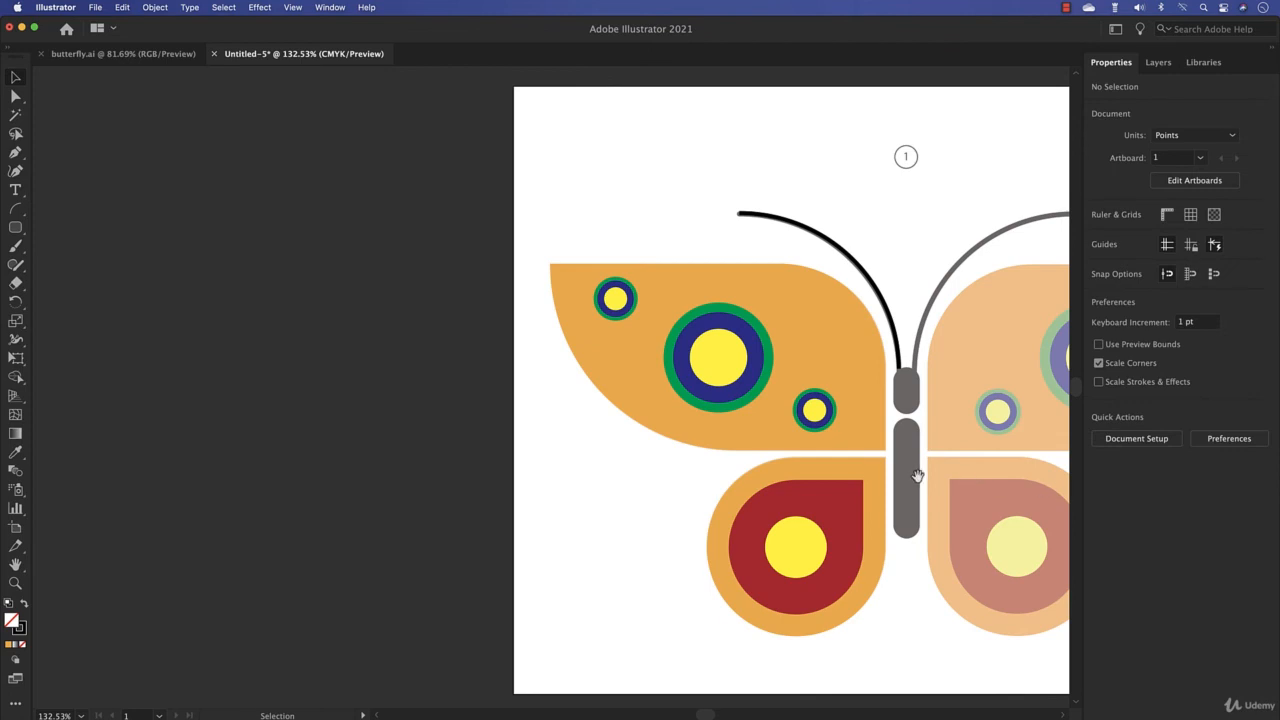
Step: Draw a narrow vertical rounded rectangle about 23 × 116 pt over the template's lower body section
scroll(914, 474, "right", 8)
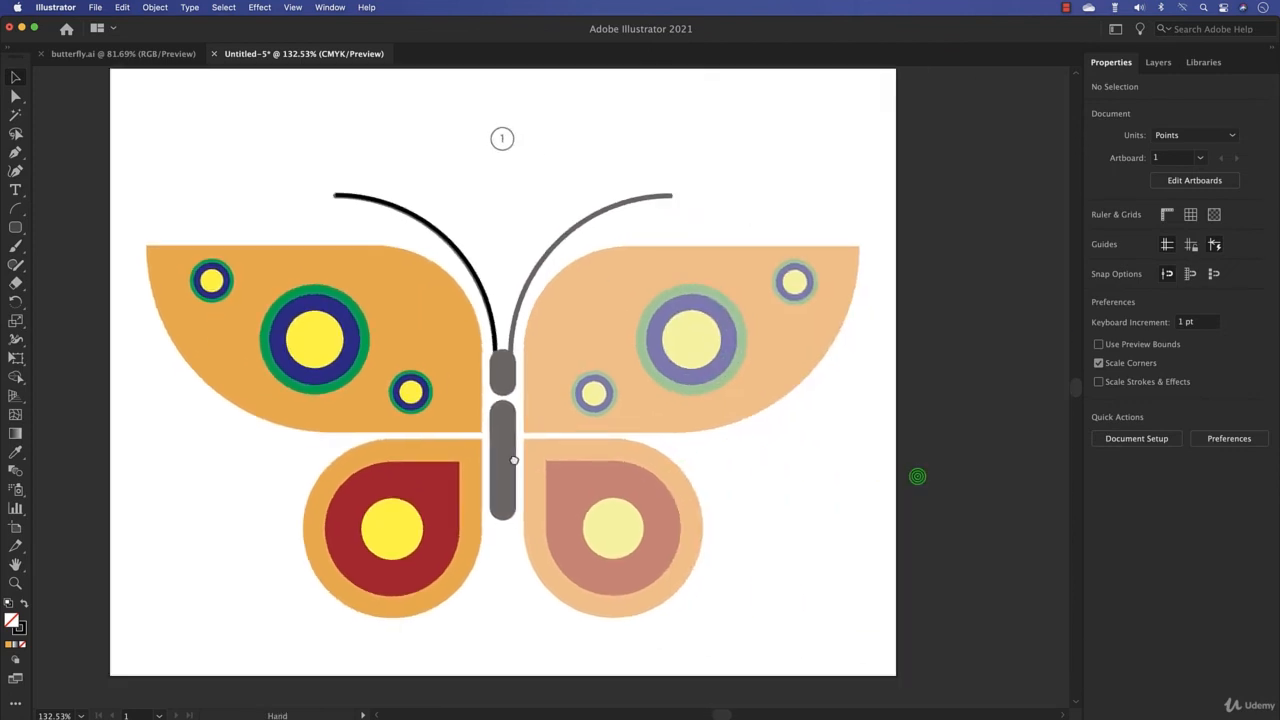
left_click(15, 228)
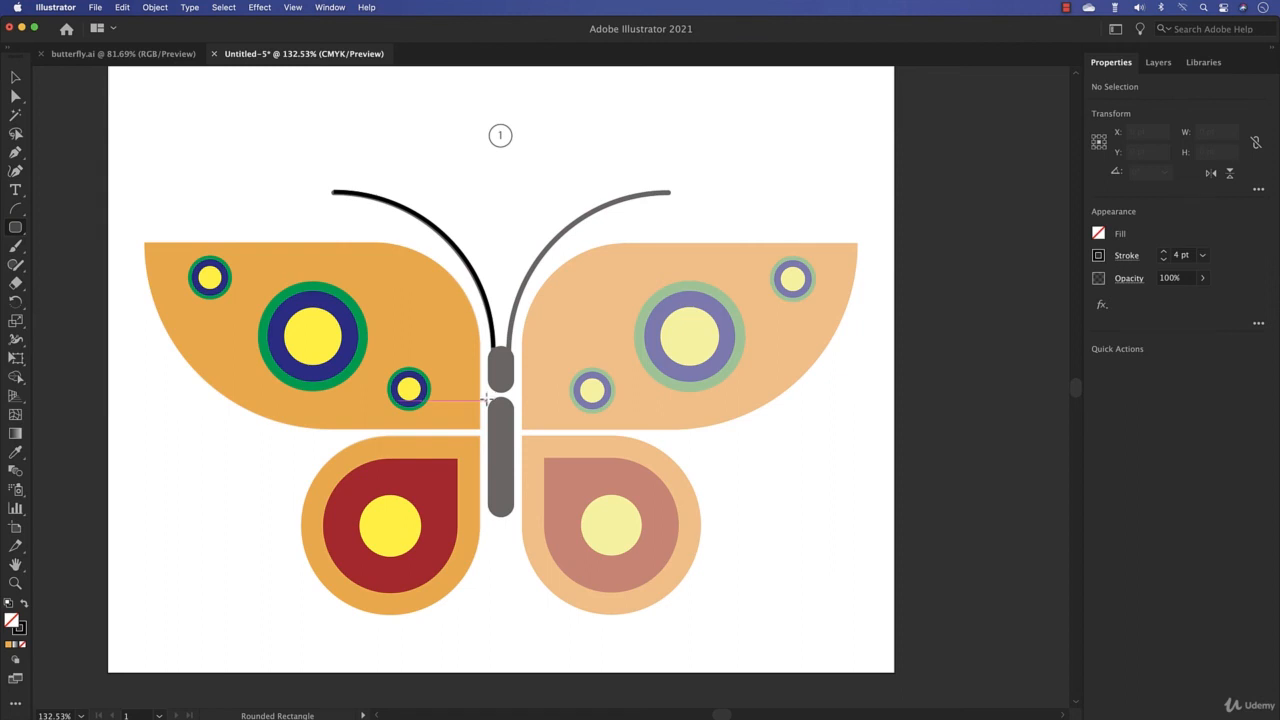
left_click_drag(486, 400, 510, 519)
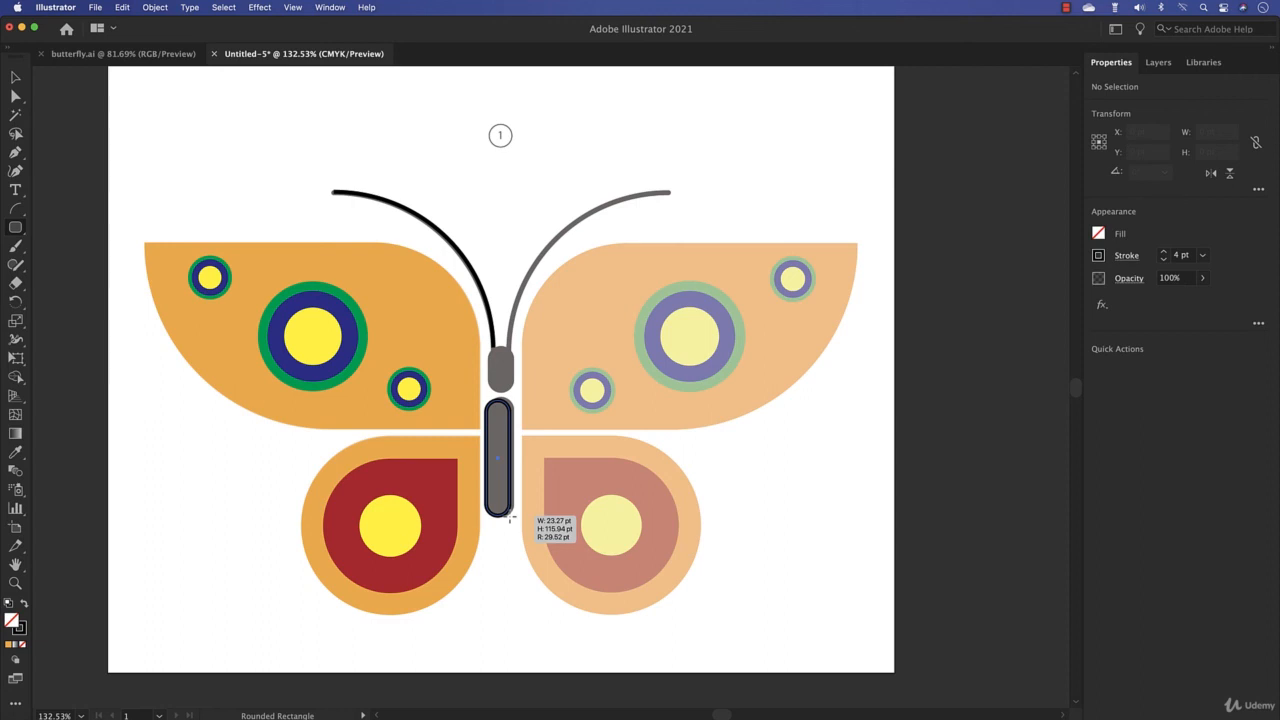
left_click_drag(509, 517, 512, 517)
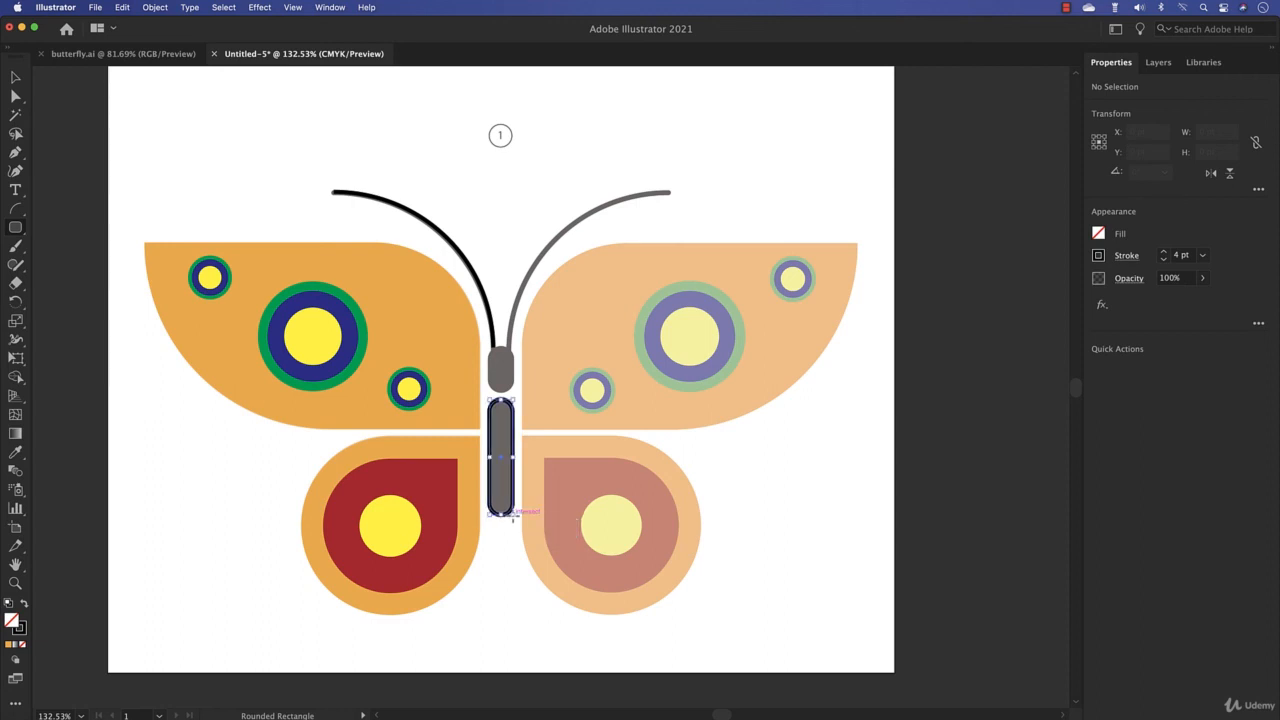
Step: Reduce the lower body rectangle's stroke to 0.75 pt and stretch its height to about 121 pt
left_click(1162, 259)
left_click(1162, 259)
left_click(1162, 259)
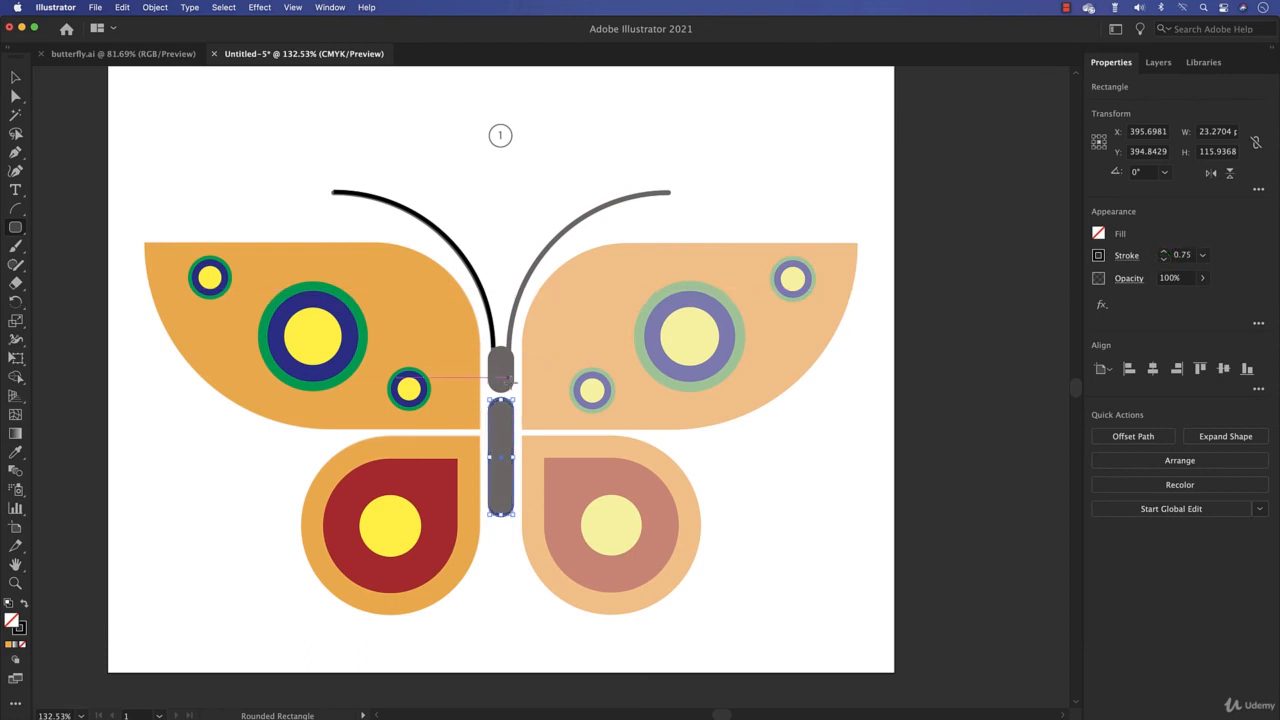
left_click_drag(510, 399, 517, 397)
left_click_drag(488, 516, 487, 518)
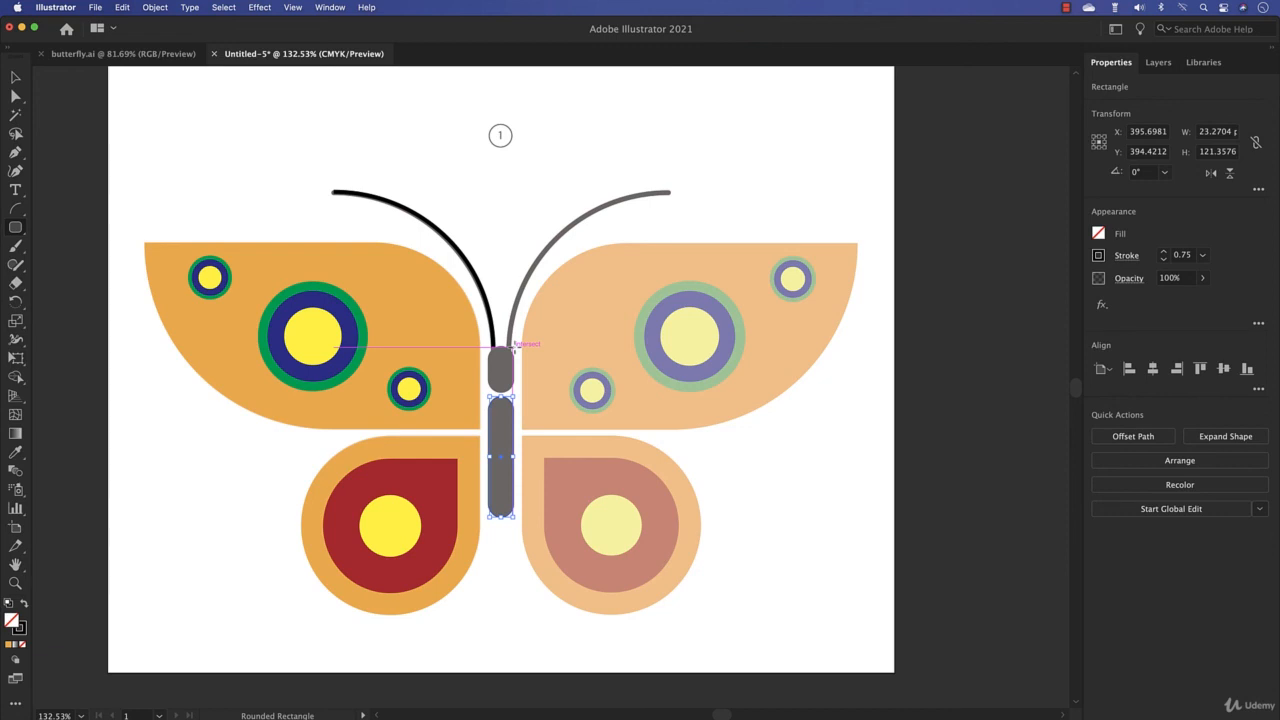
Step: Draw a rounded rectangle about 23 × 44 pt over the upper body section, and give both body shapes a black fill without stroke
left_click_drag(513, 344, 490, 390)
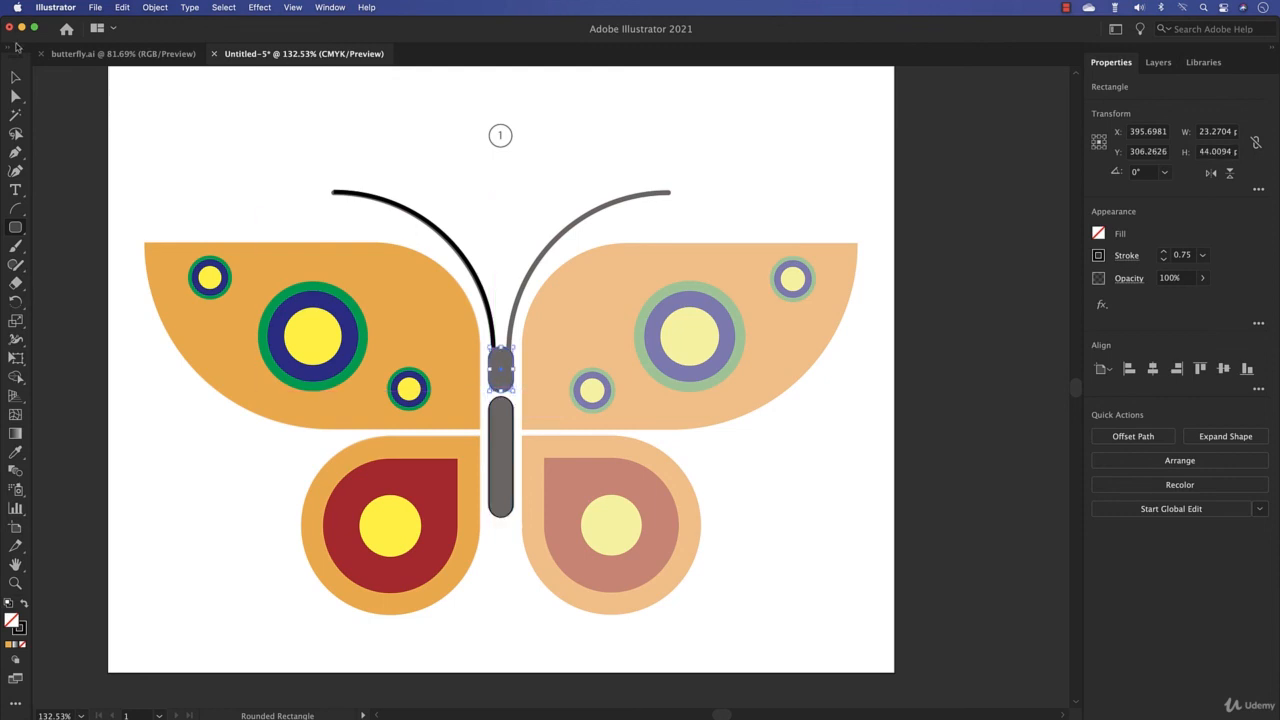
key("v")
left_click(508, 410, "shift")
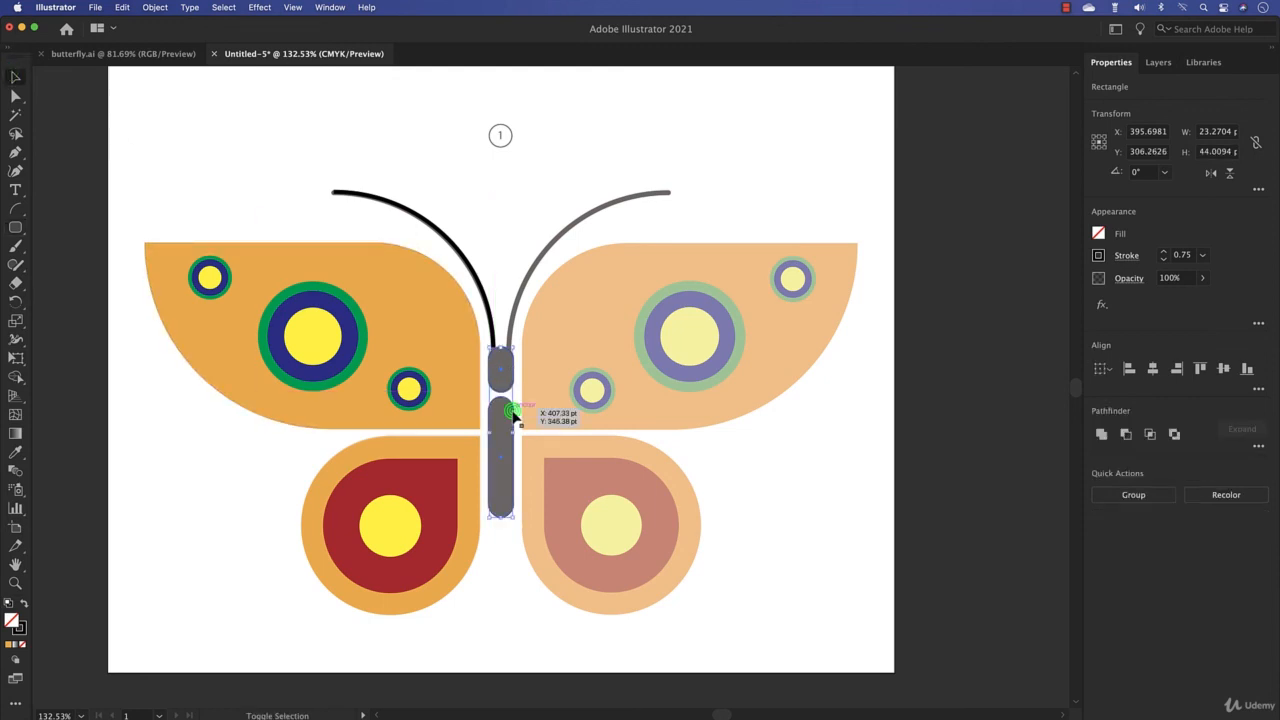
left_click(1097, 236)
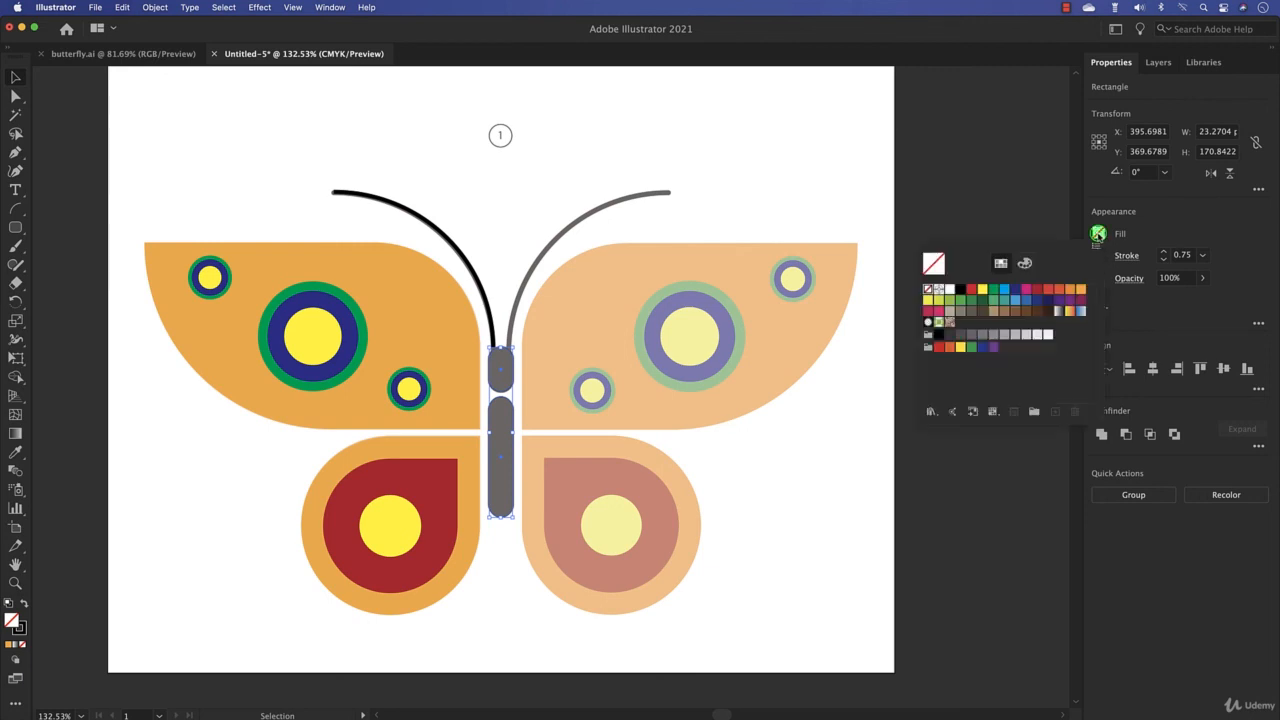
left_click(960, 291)
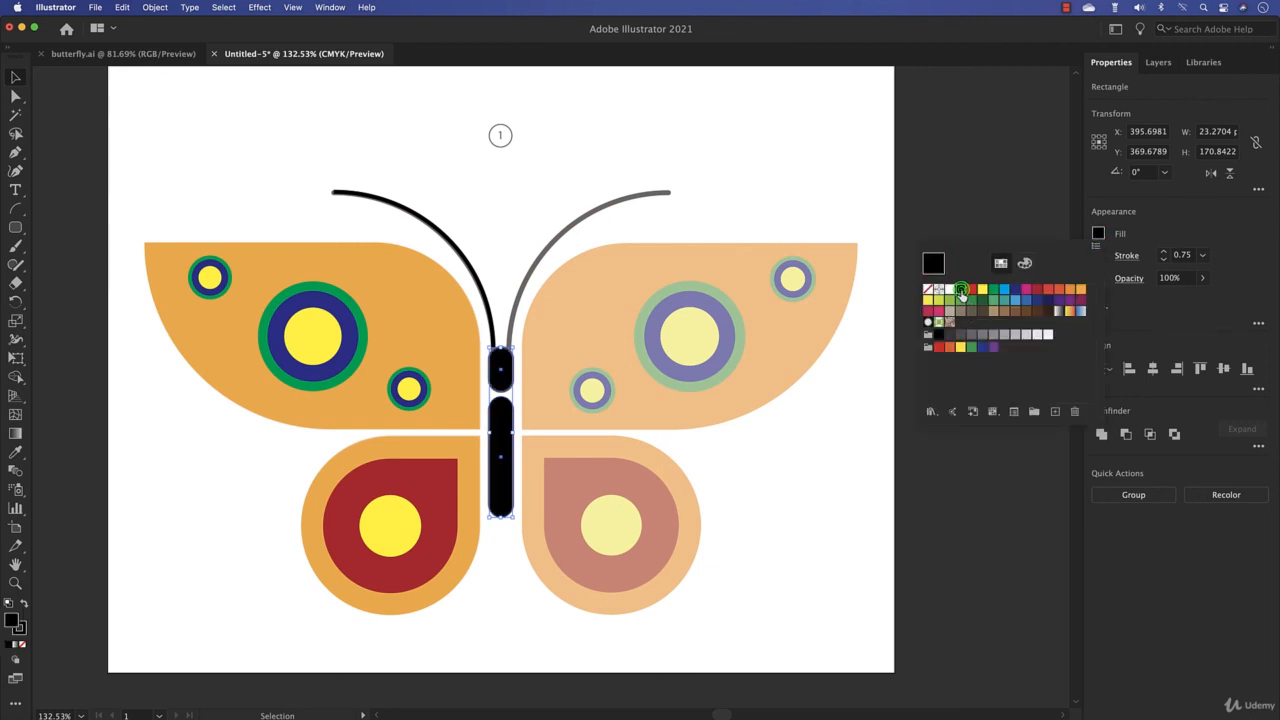
left_click(1164, 260)
left_click(1164, 260)
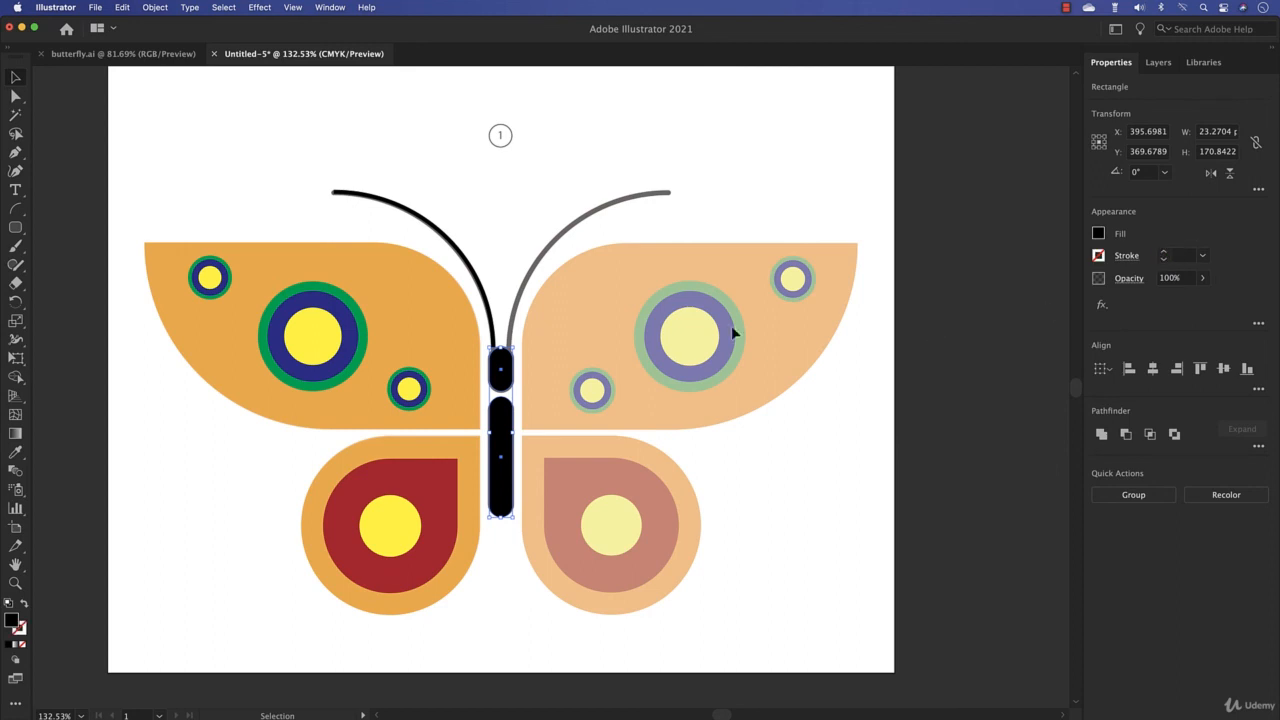
left_click(490, 278)
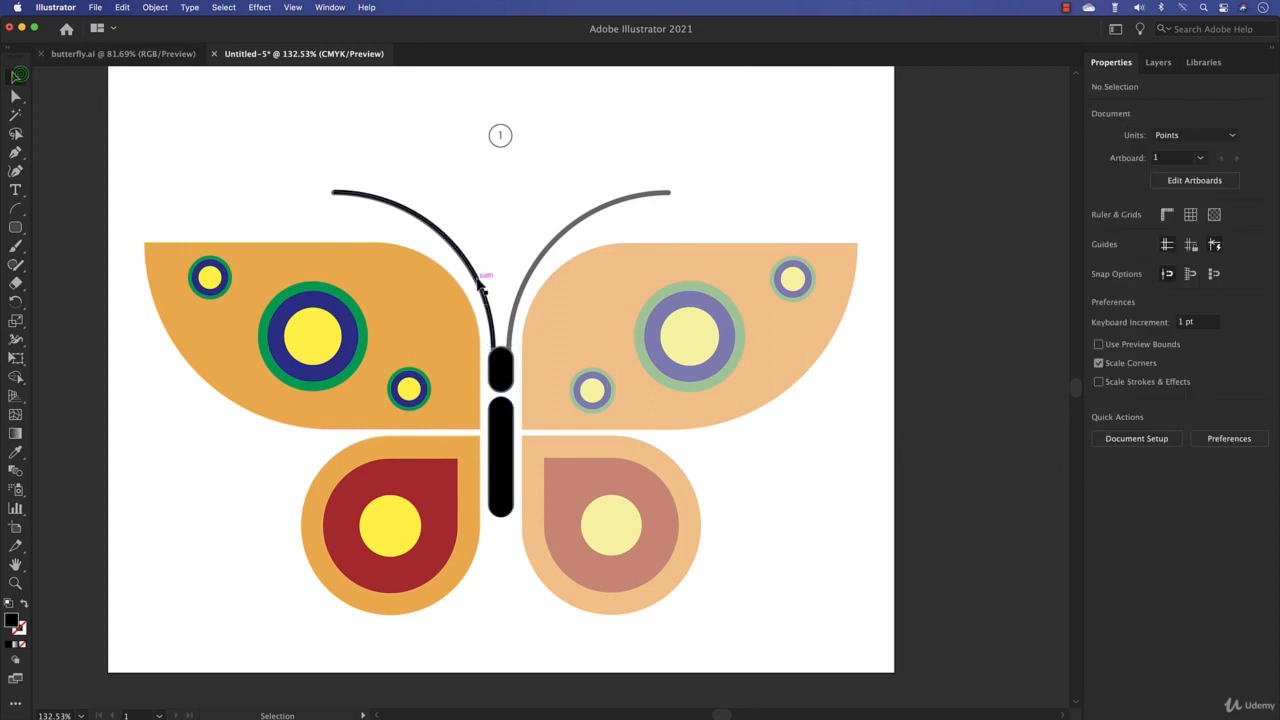
Step: Try placing a copy of the upper-left wing over the template's upper-right wing, and discard the copy
left_click(478, 298)
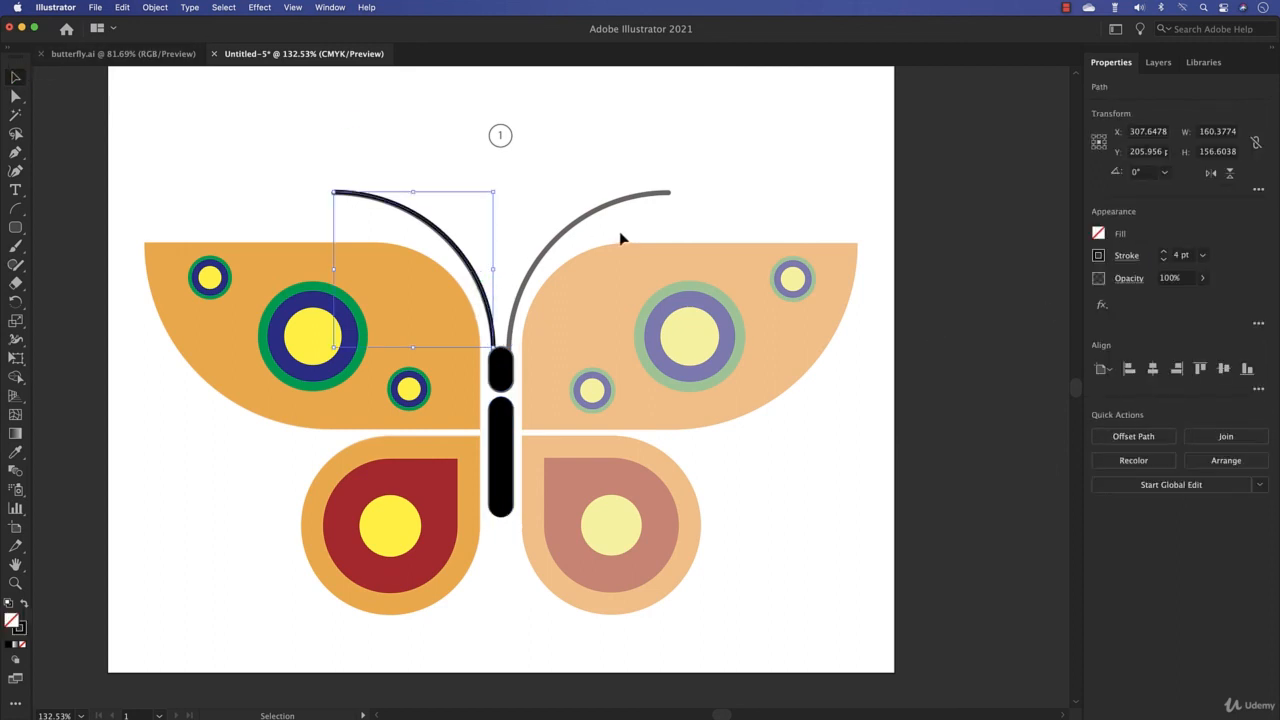
left_click(464, 651)
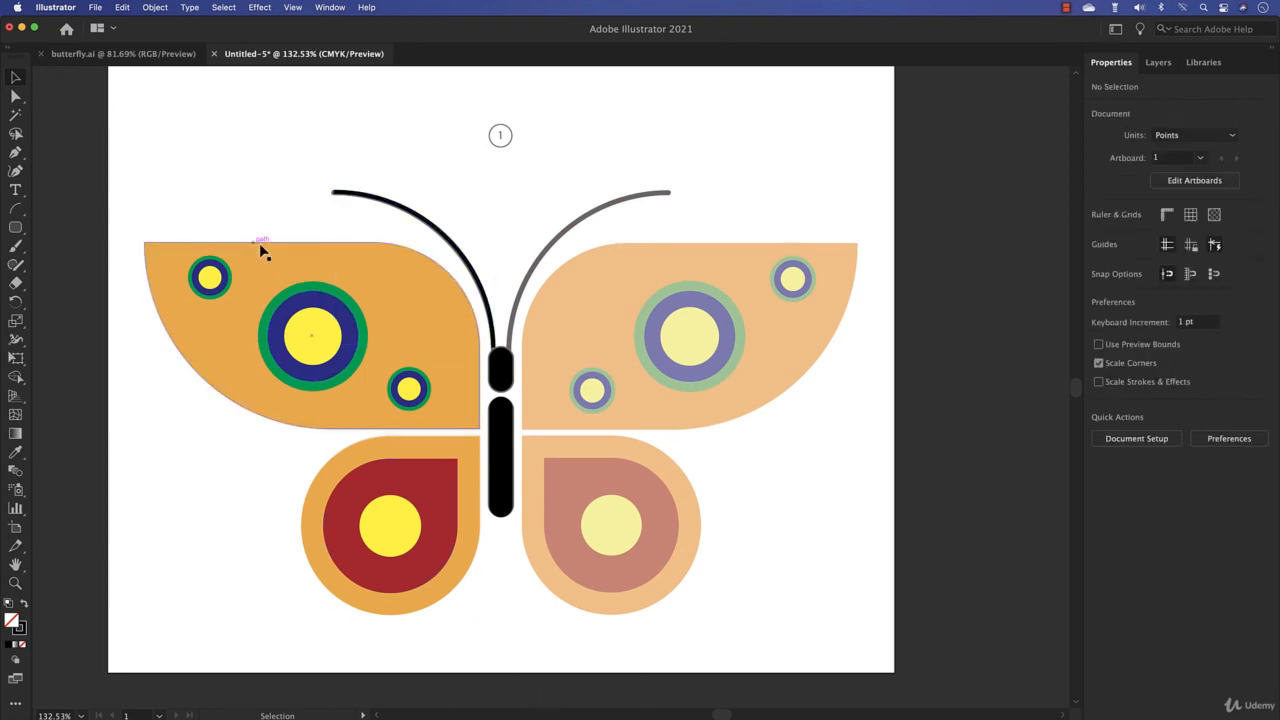
left_click(280, 265)
key("a")
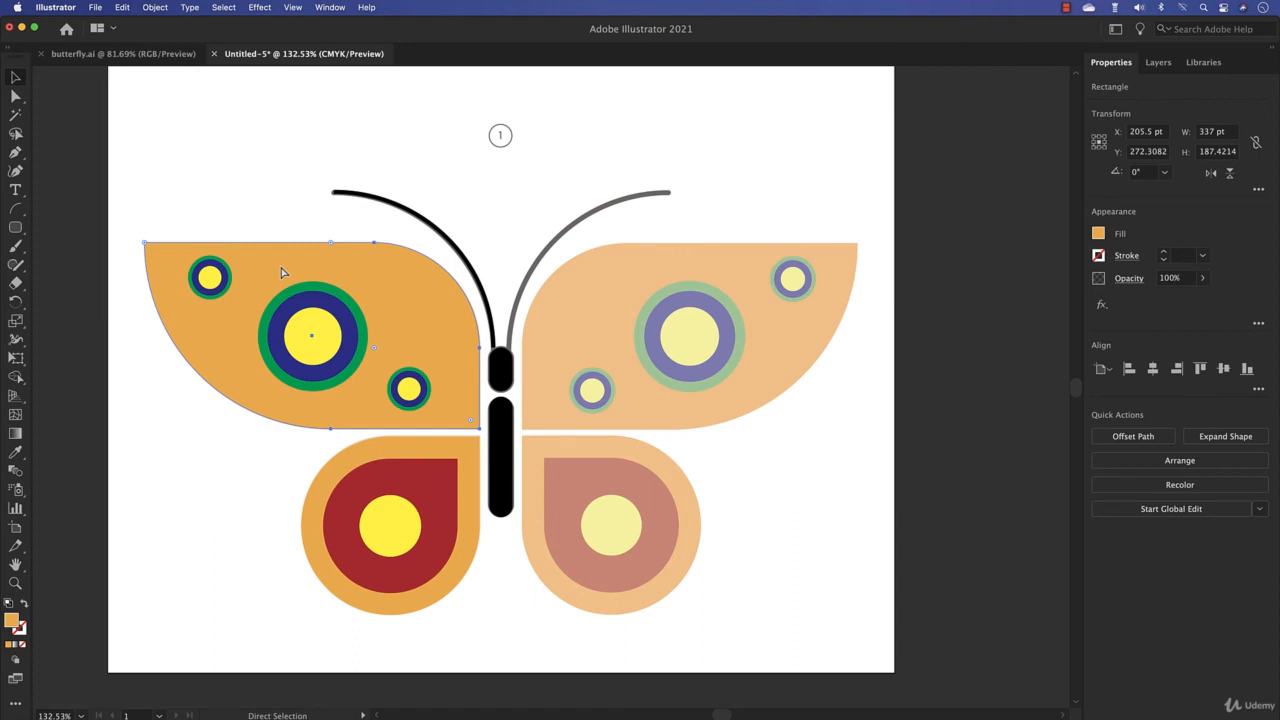
key("v")
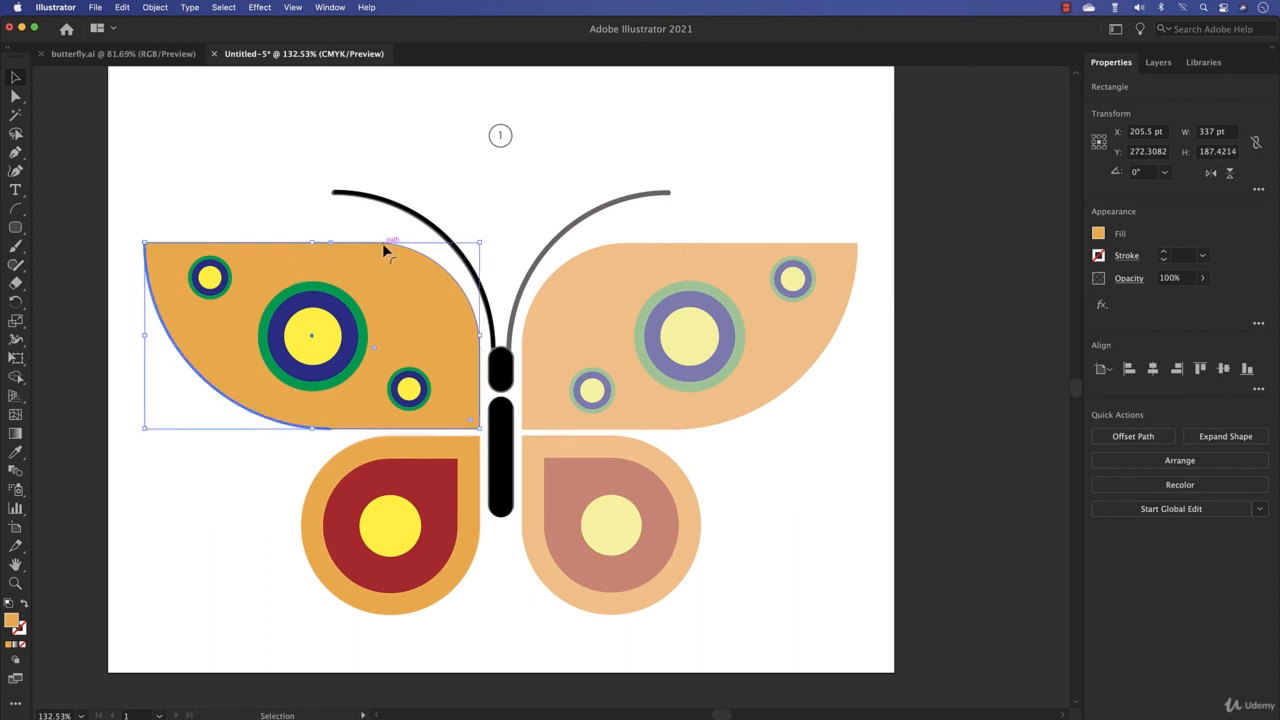
left_click_drag(382, 243, 760, 243)
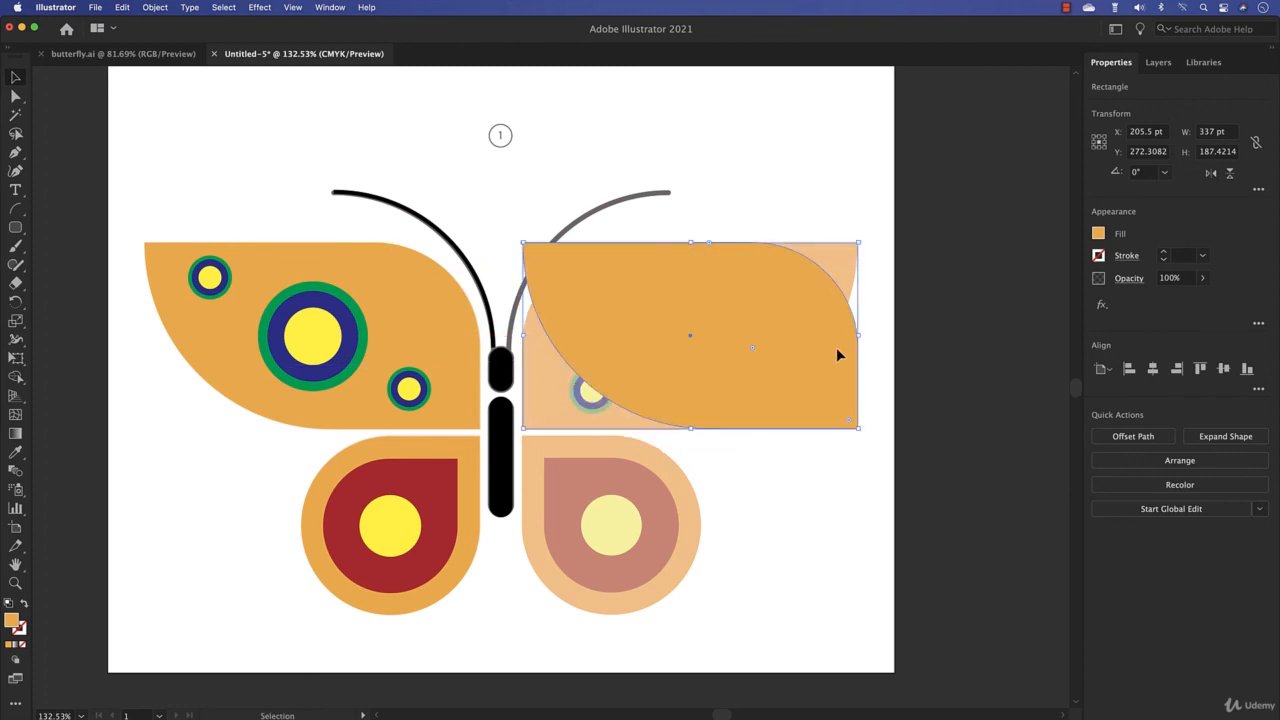
left_click_drag(860, 433, 680, 277)
key("a")
key("Delete")
key("v")
left_click(405, 298)
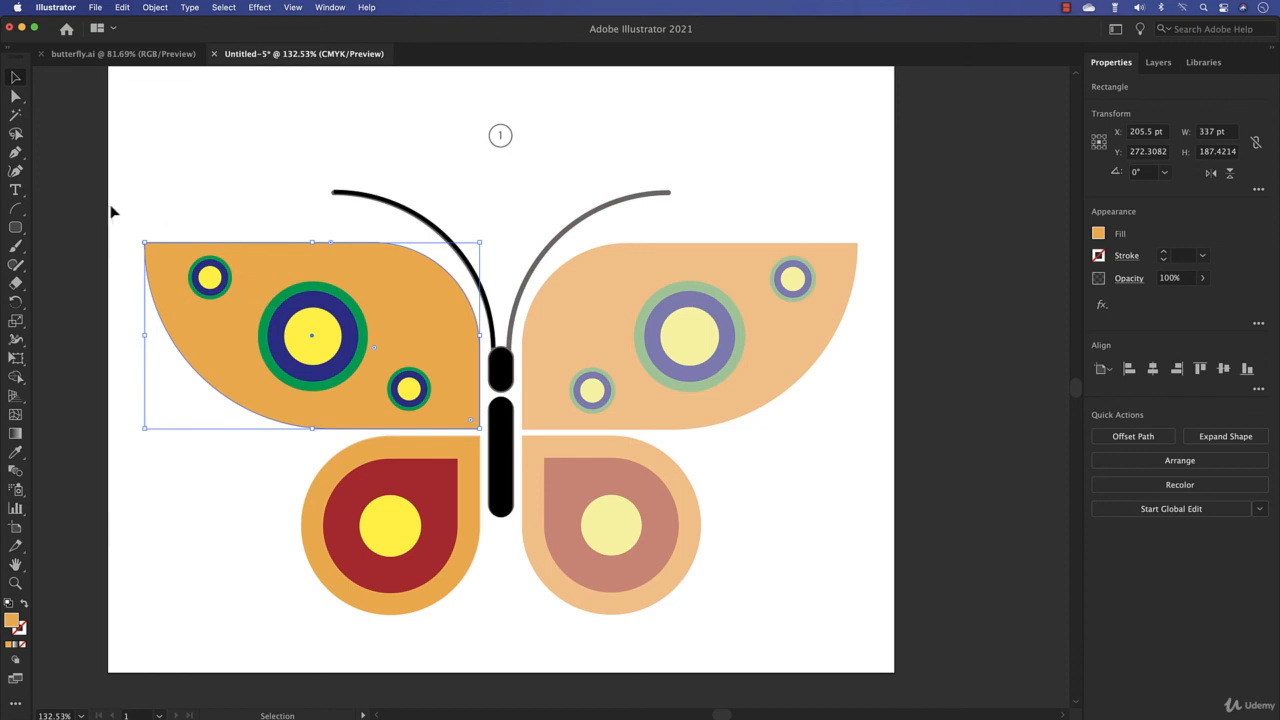
Step: Create a horizontally flipped copy of the left wings, spots and antenna, and align it over the template's right half
left_click(132, 220)
left_click_drag(131, 226, 471, 614)
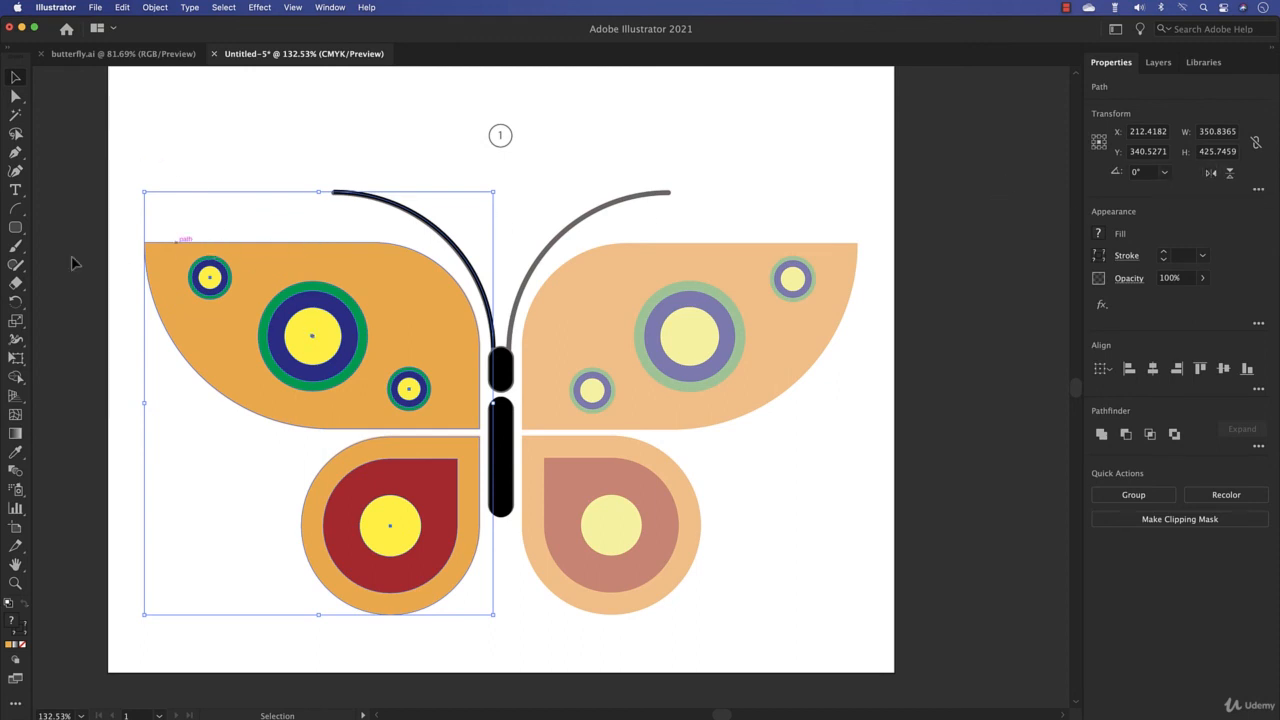
left_click(16, 303)
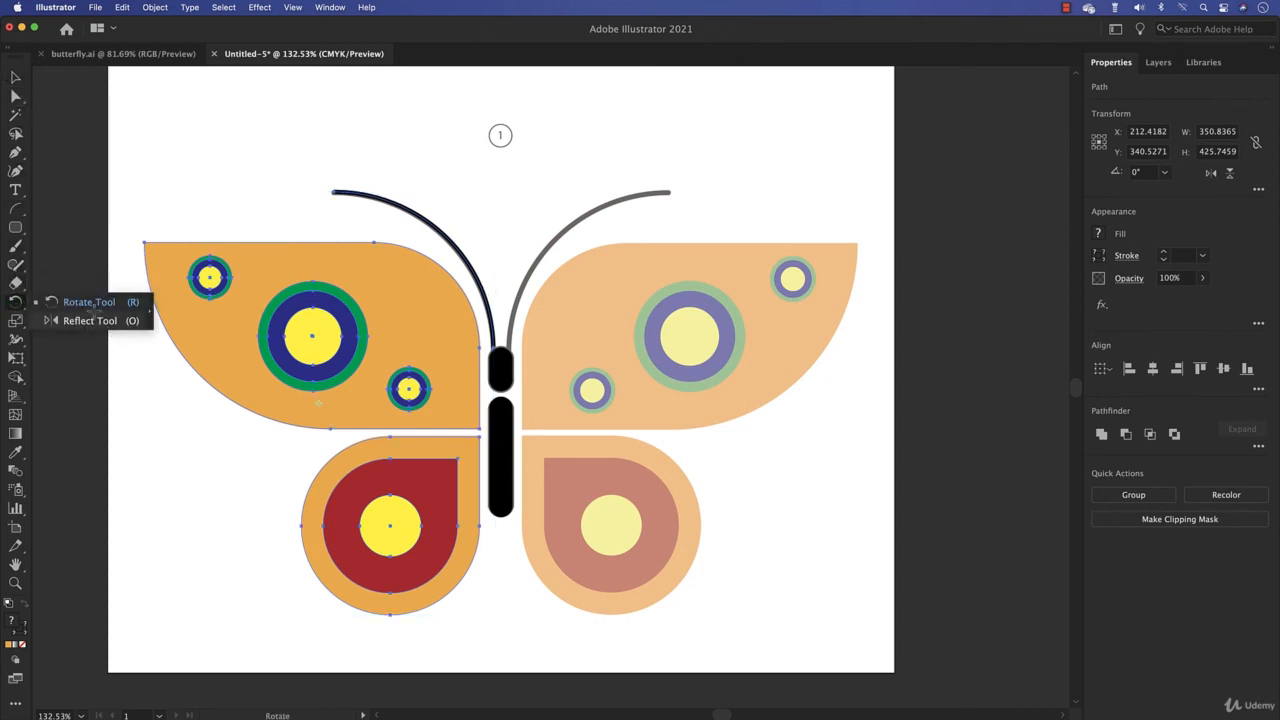
left_click(14, 80)
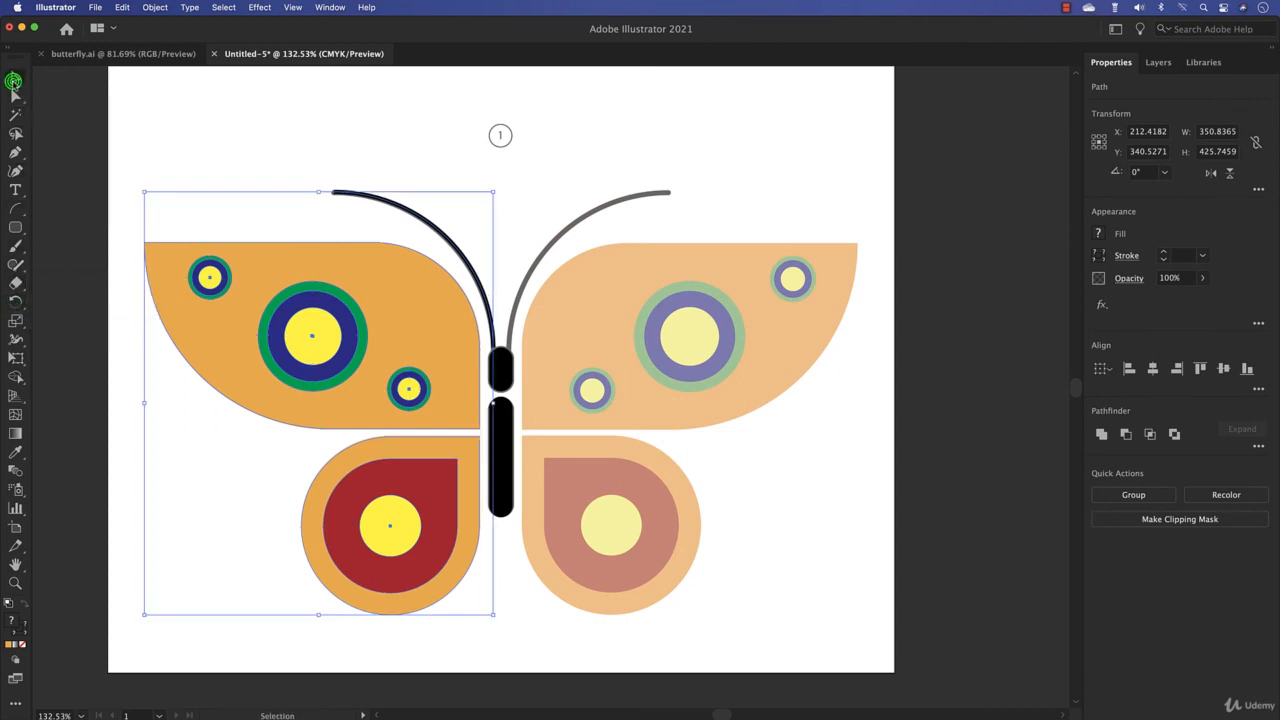
left_click(1211, 174)
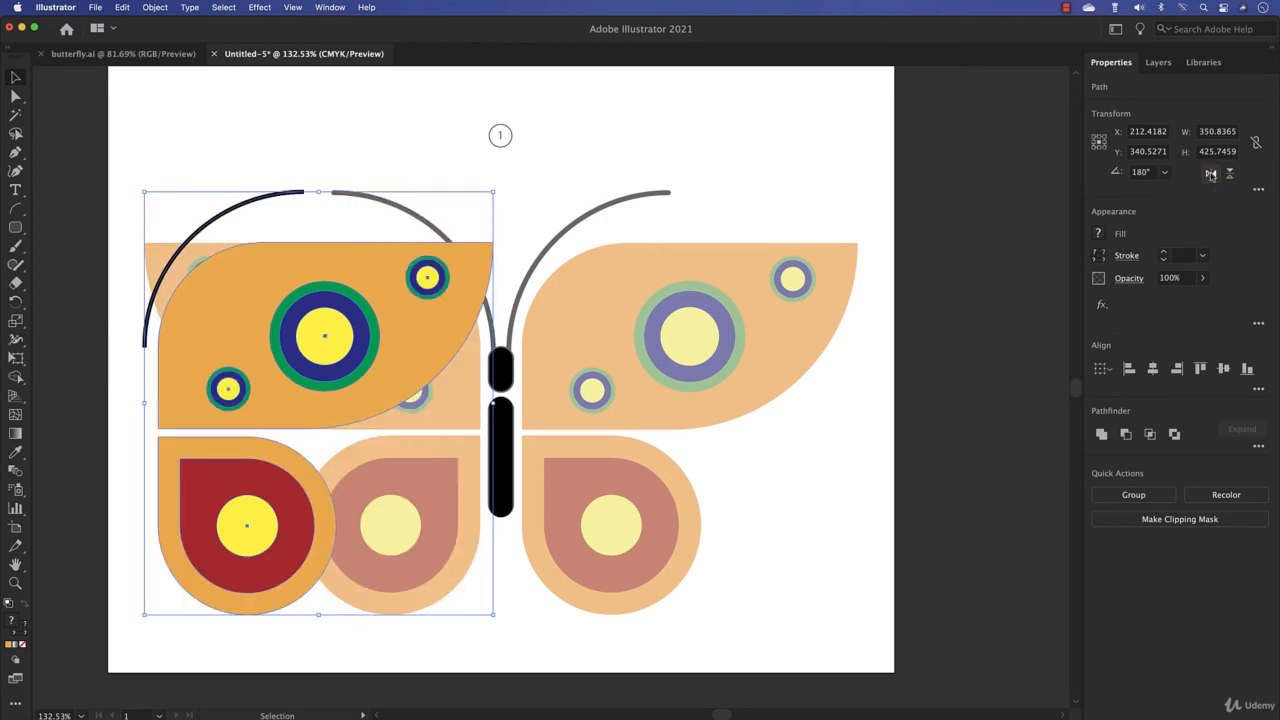
left_click(1211, 174)
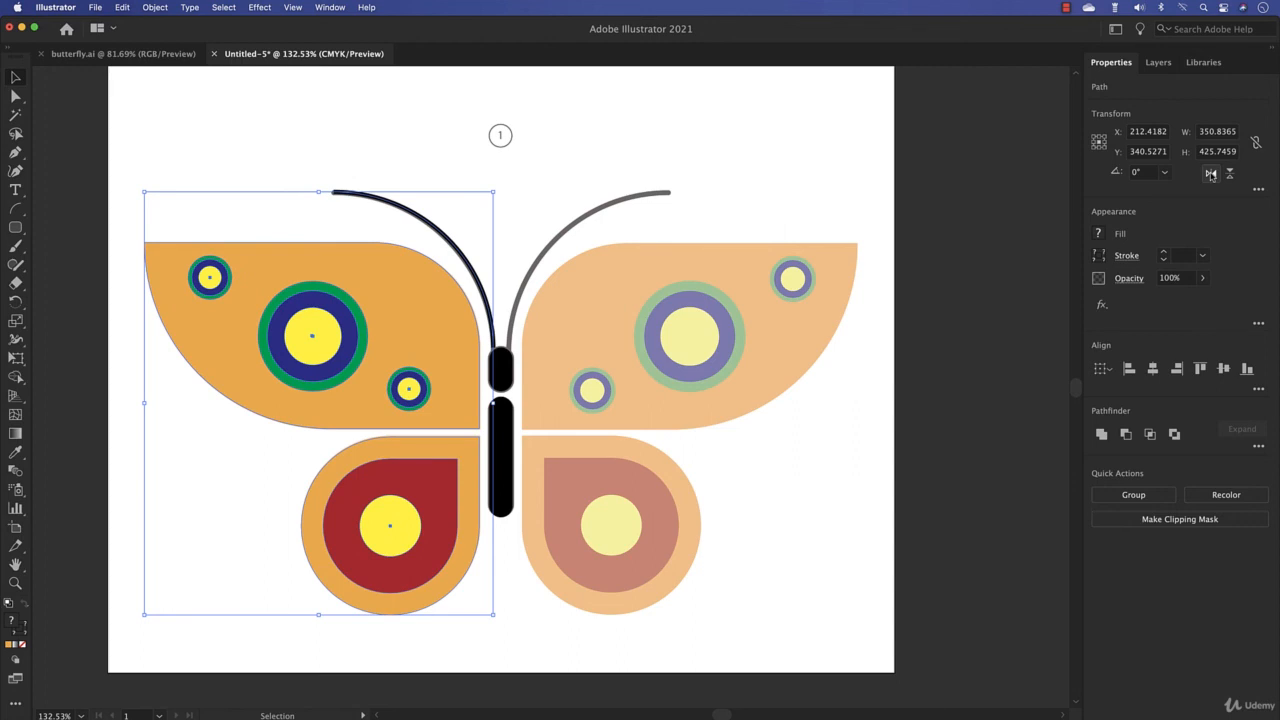
left_click(1211, 174)
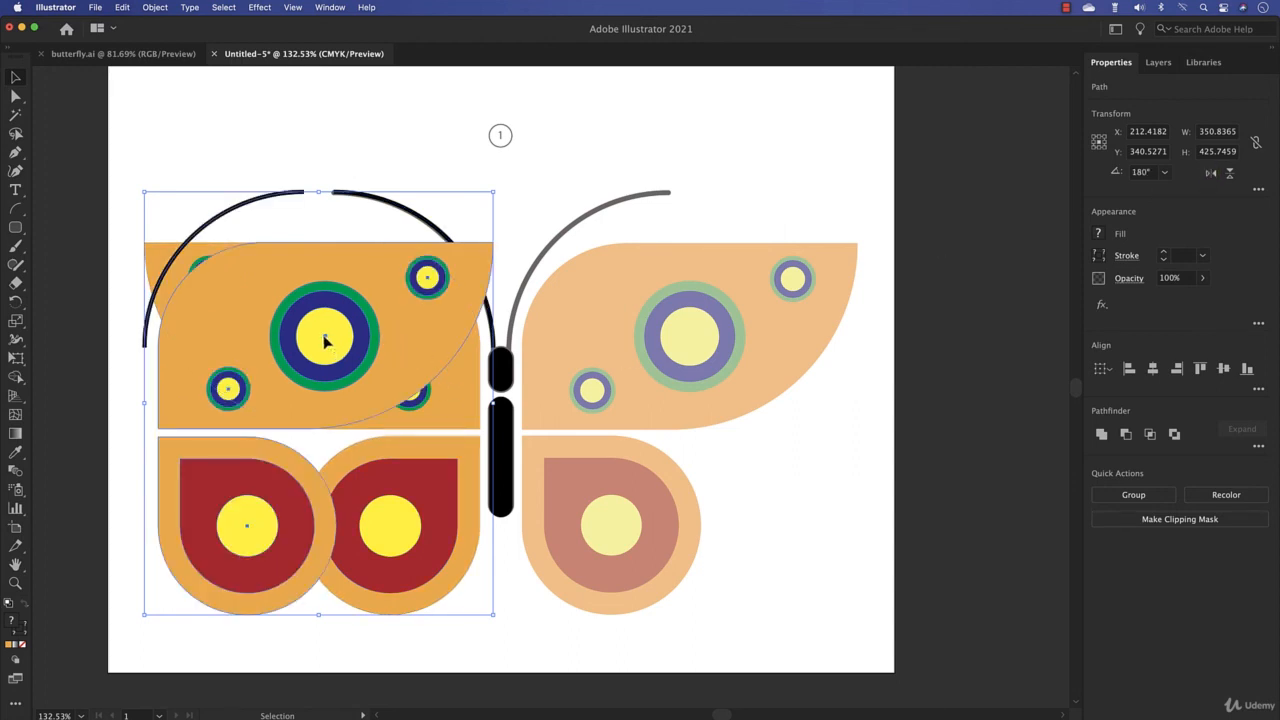
left_click_drag(323, 337, 689, 341)
left_click(708, 142)
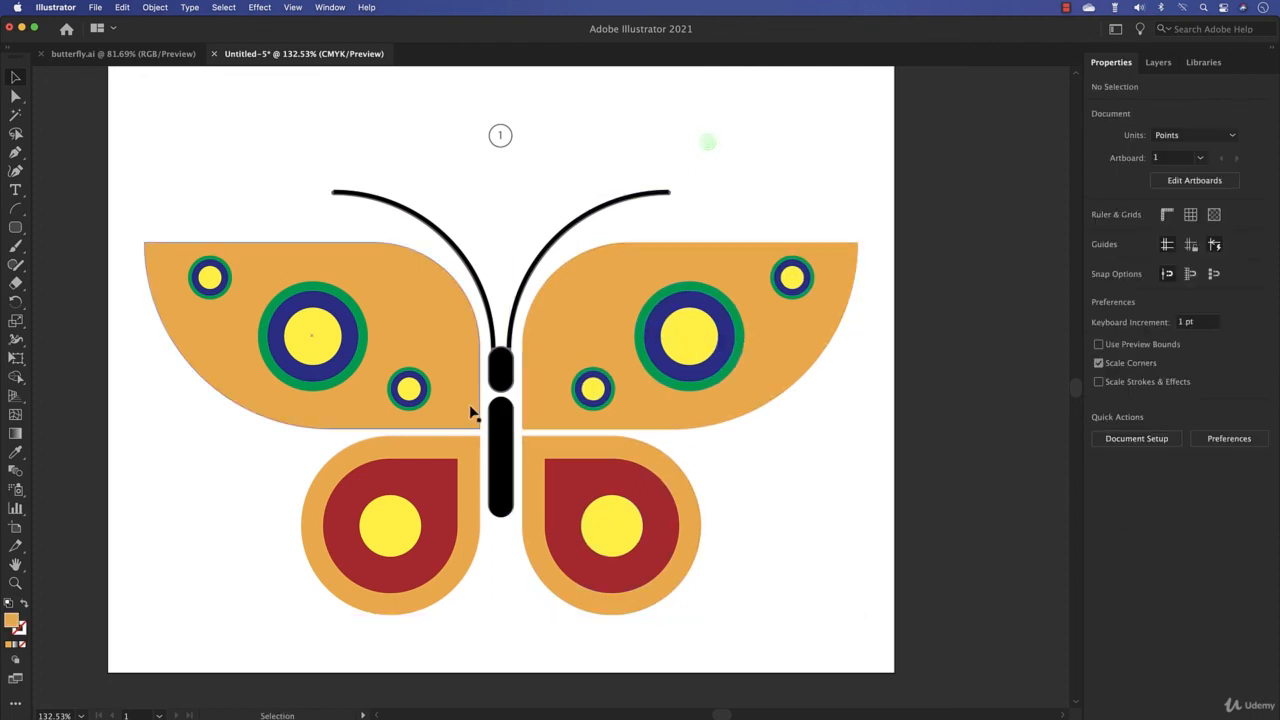
Step: Stretch the upper body shape slightly upward and the lower body shape slightly downward
left_click(500, 363)
left_click_drag(500, 347, 501, 345)
left_click(500, 420)
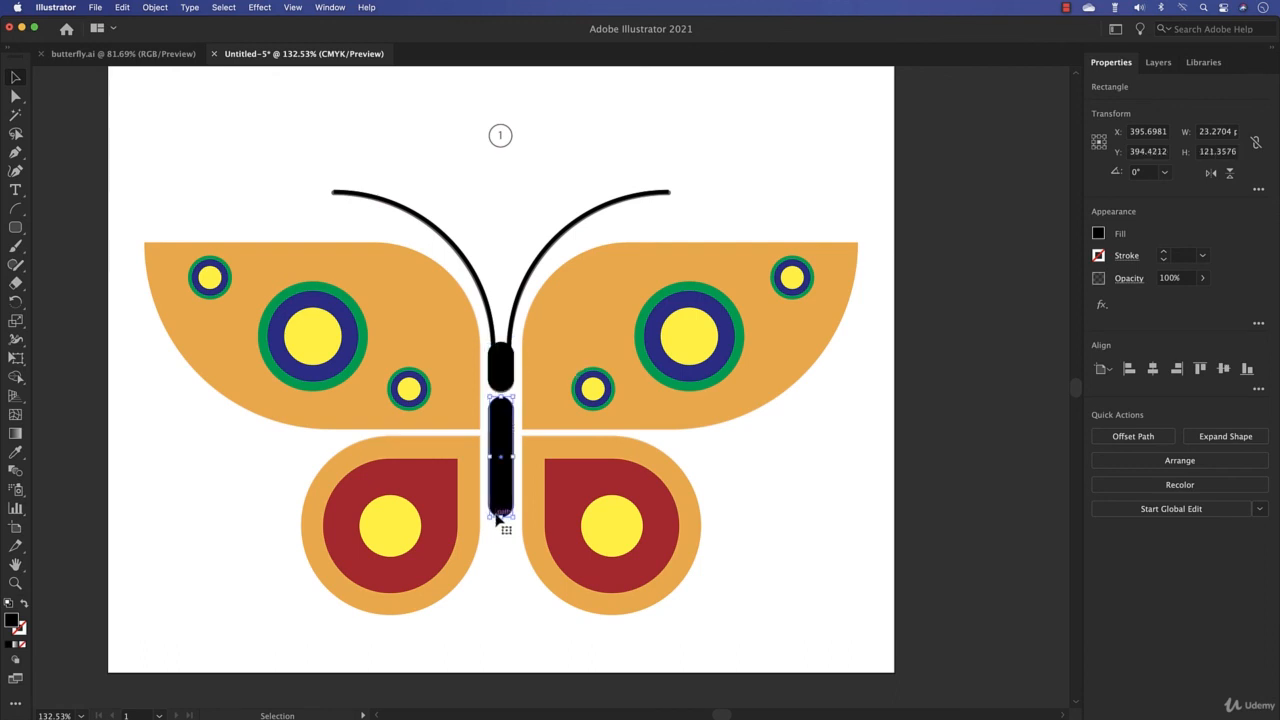
left_click_drag(500, 519, 502, 530)
left_click(747, 516)
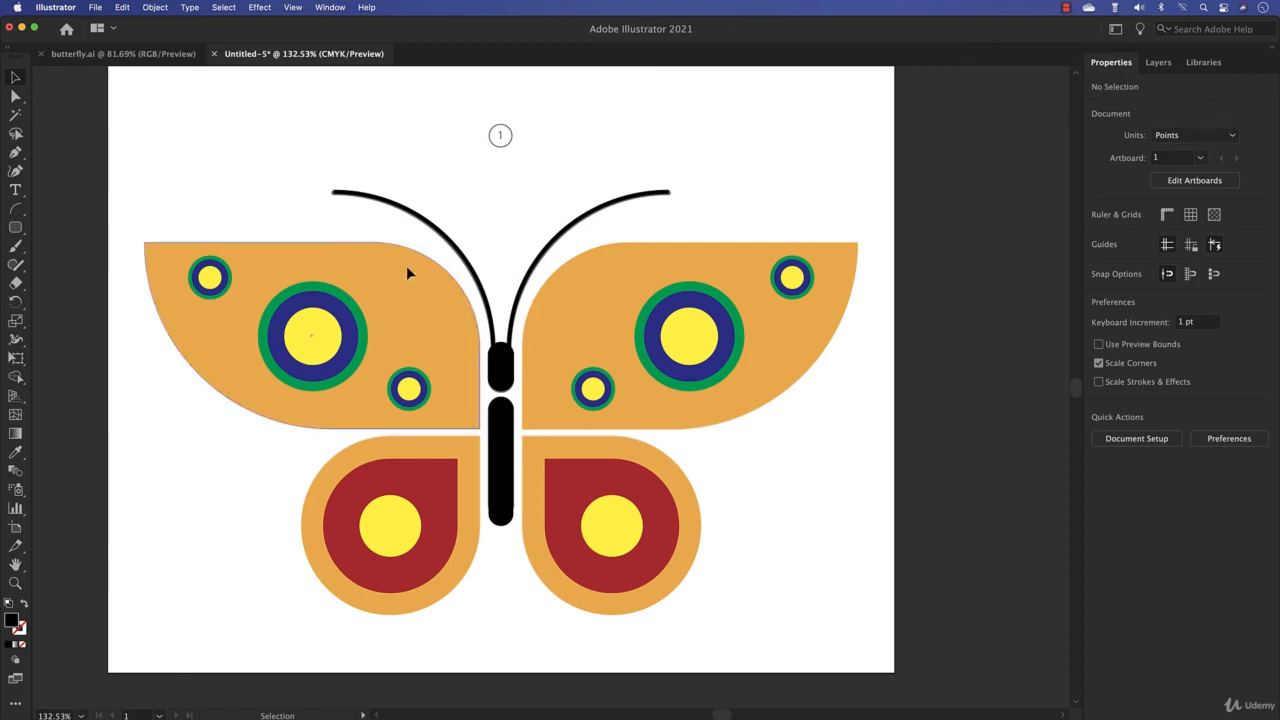
left_click(17, 227)
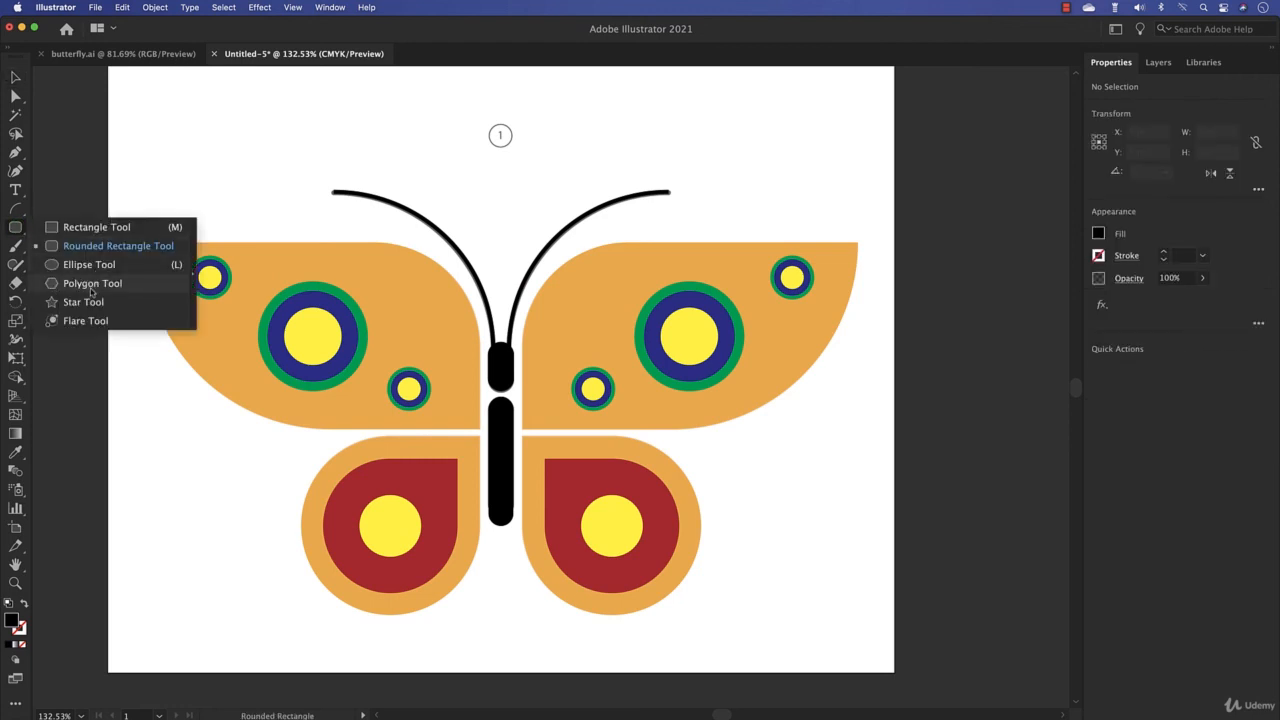
left_click(15, 208)
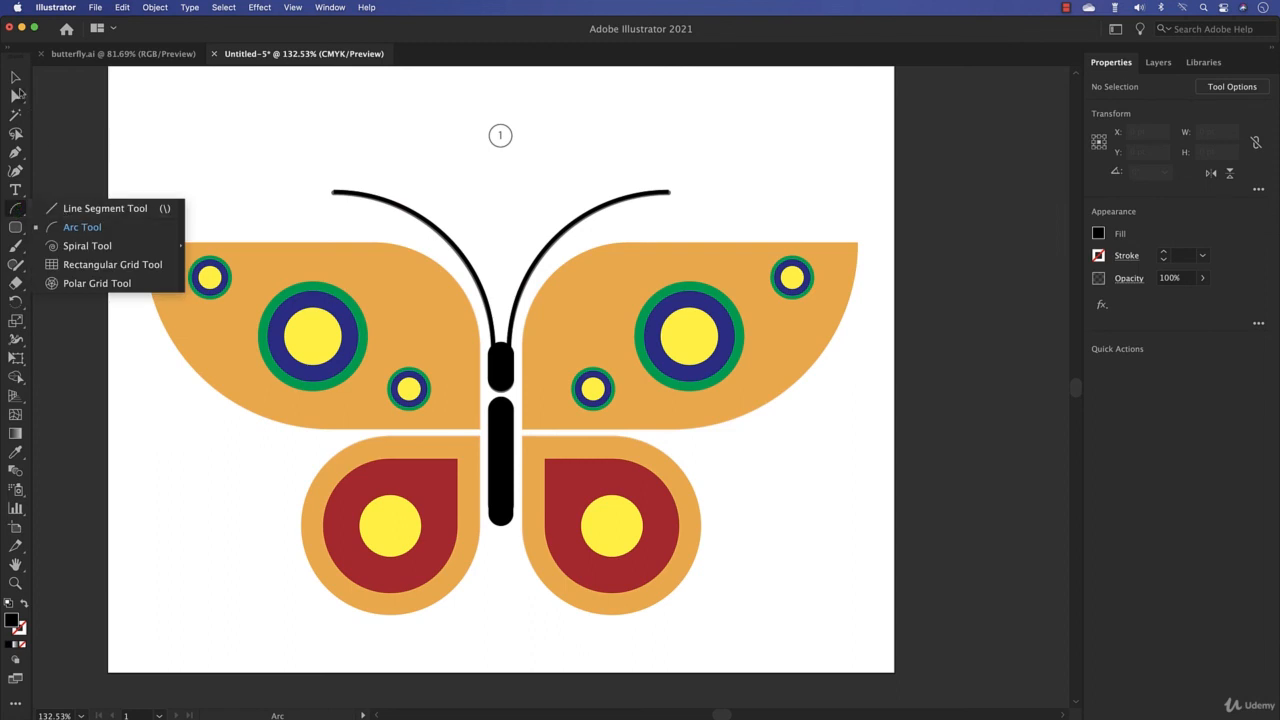
left_click(15, 77)
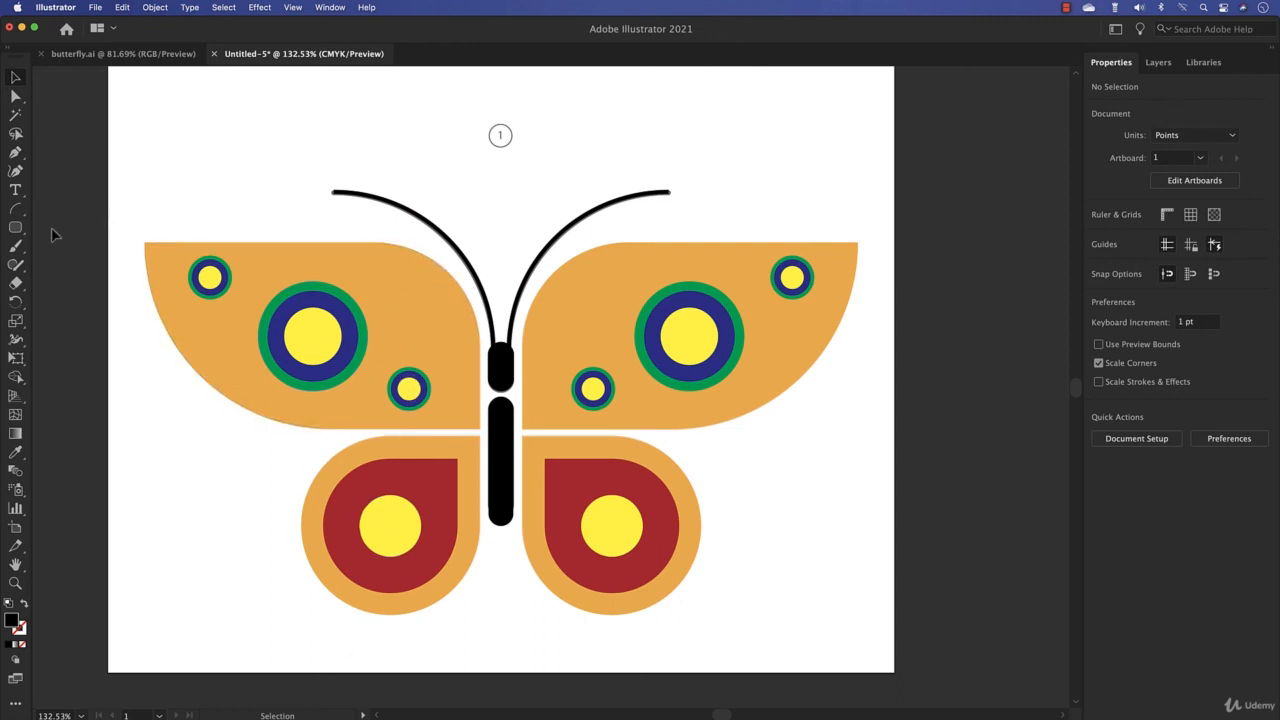
Step: Draw a practice rounded rectangle about 62 × 17 pt on the upper-left wing, fill it with light grey-beige, and delete it
left_click(15, 228)
left_click_drag(317, 252, 380, 270)
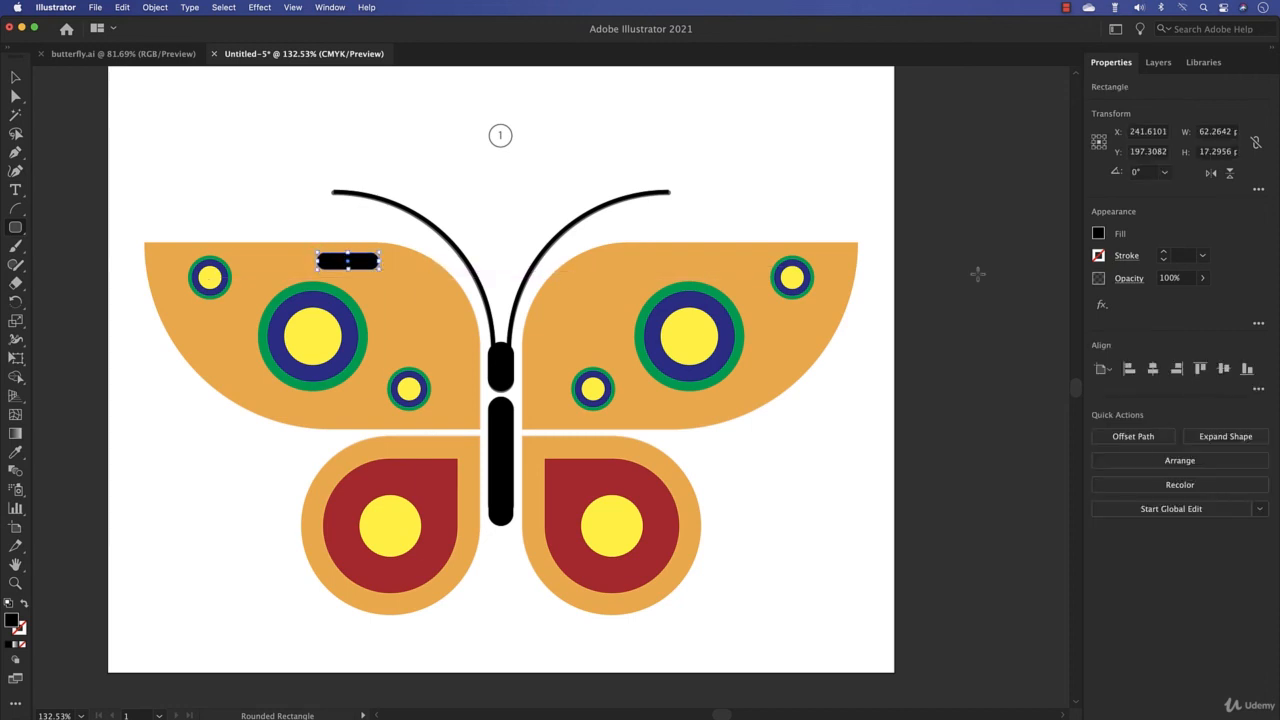
left_click(1098, 234)
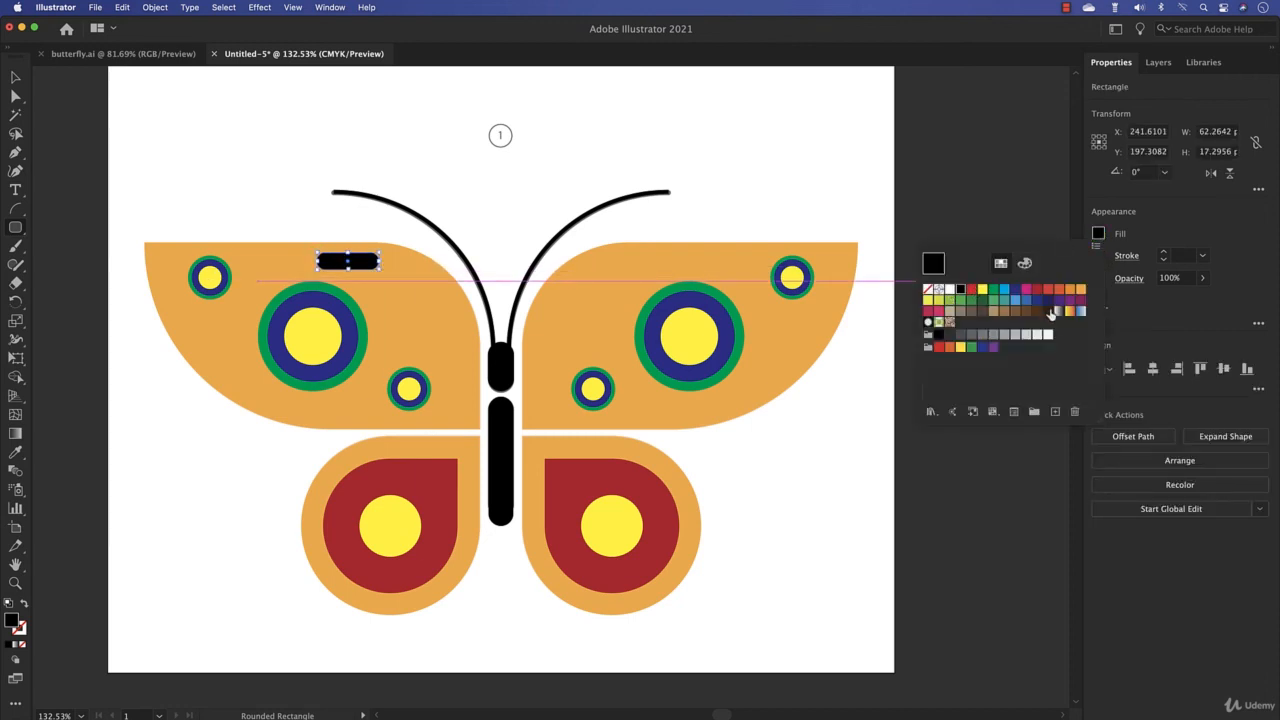
left_click(948, 313)
left_click(13, 79)
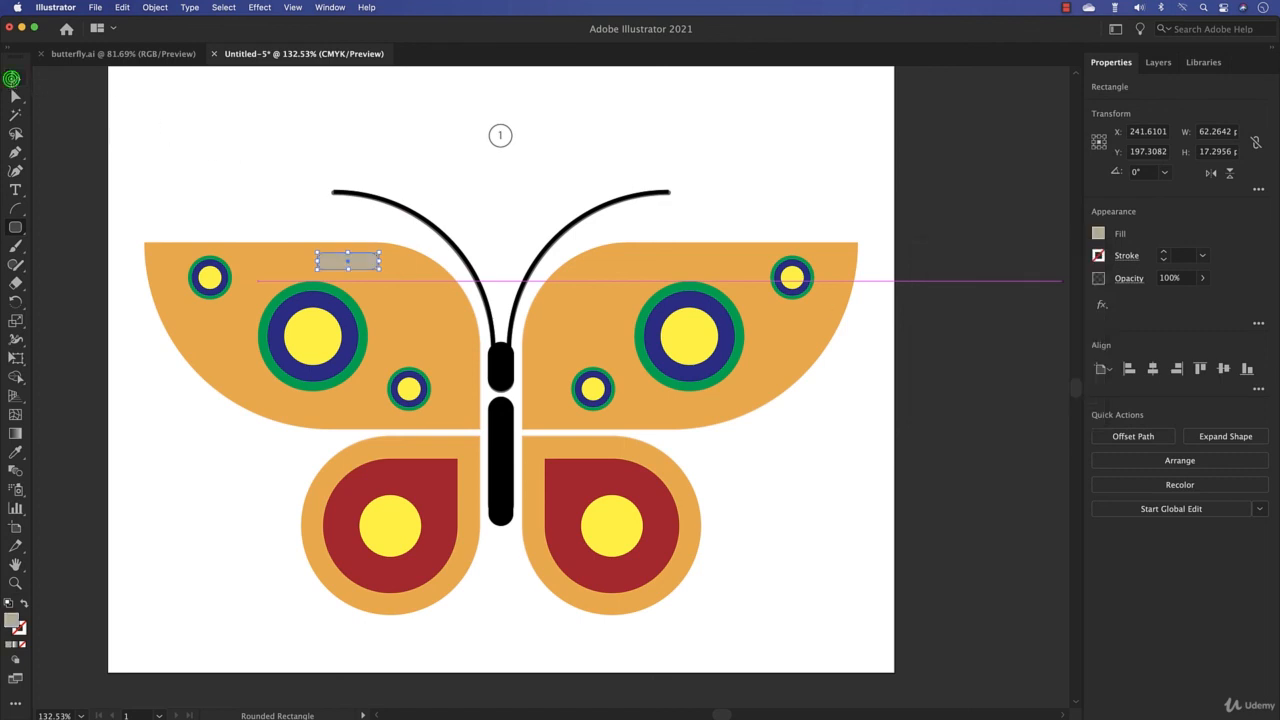
left_click(15, 79)
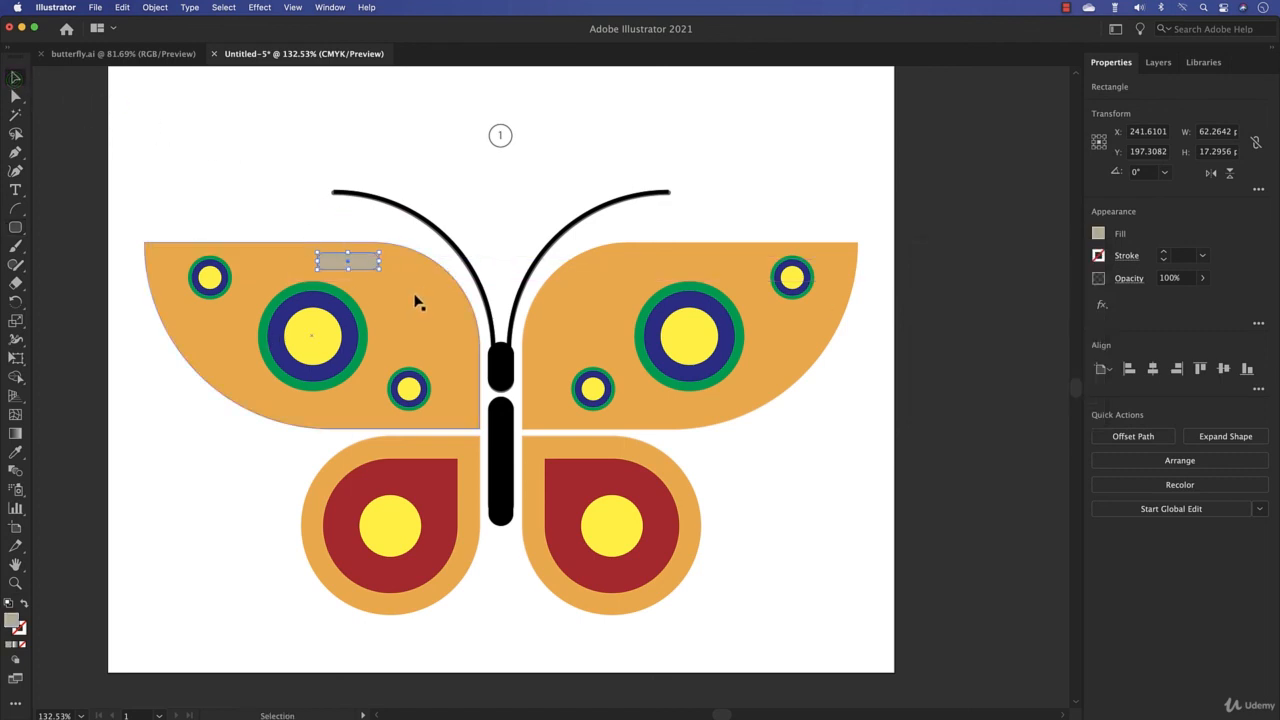
key("Delete")
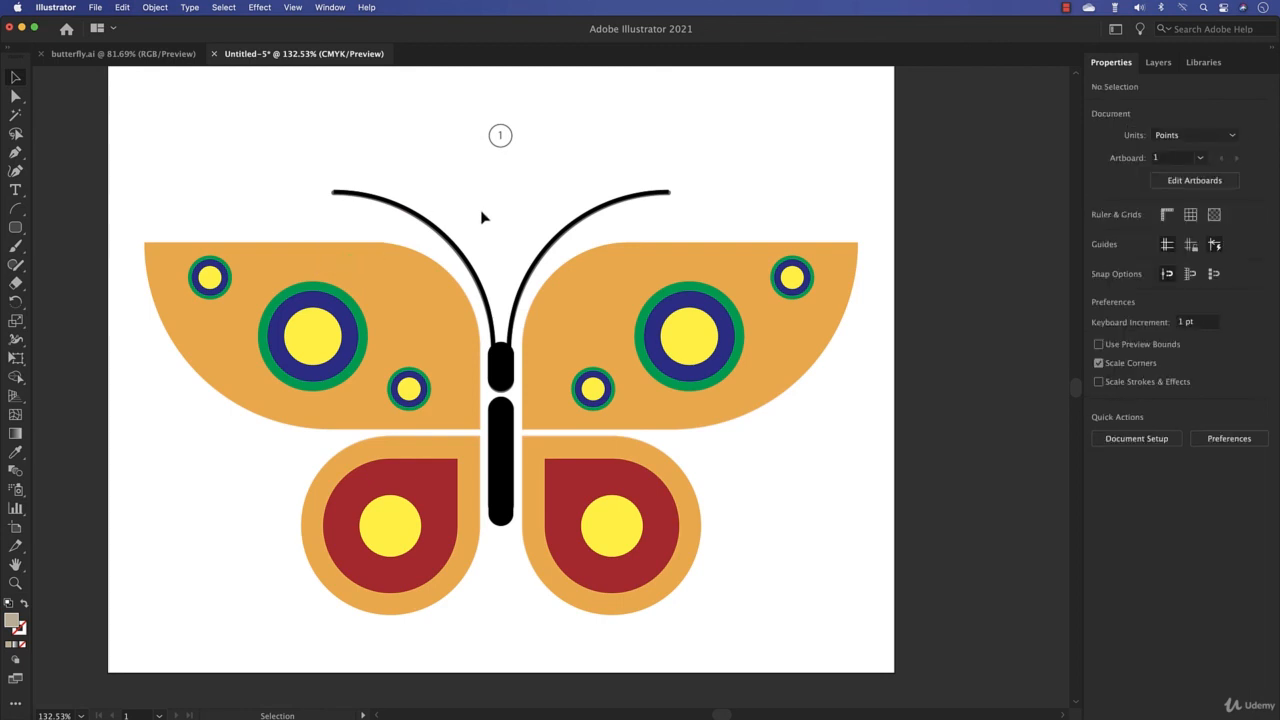